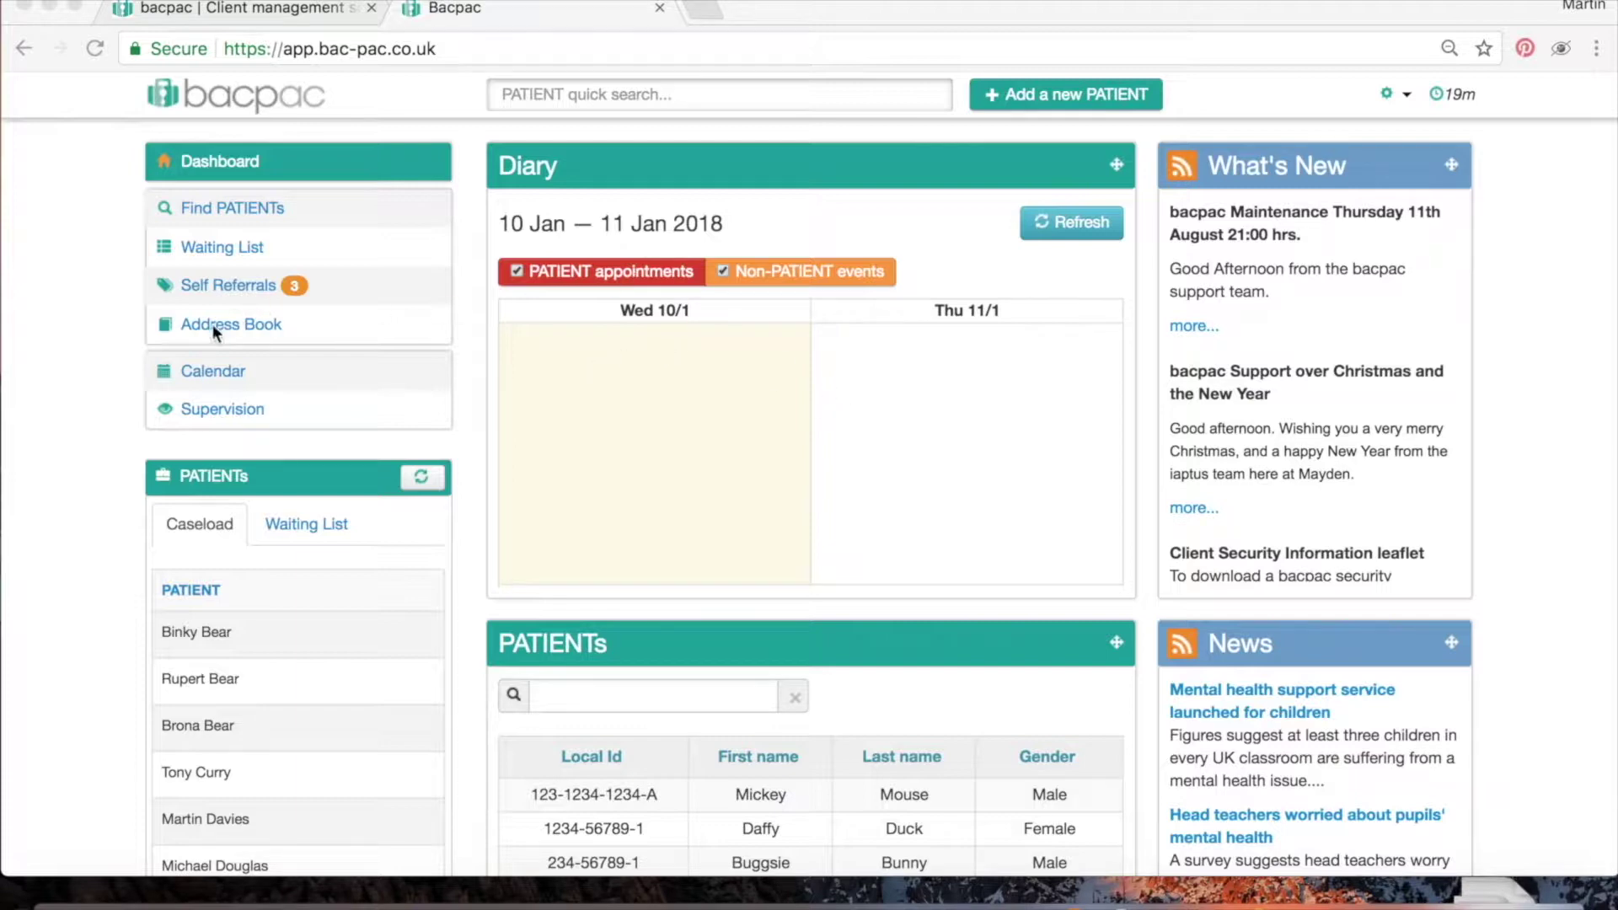
# Open the calendar and look through its week, day and month views.
pyautogui.click(203, 373)
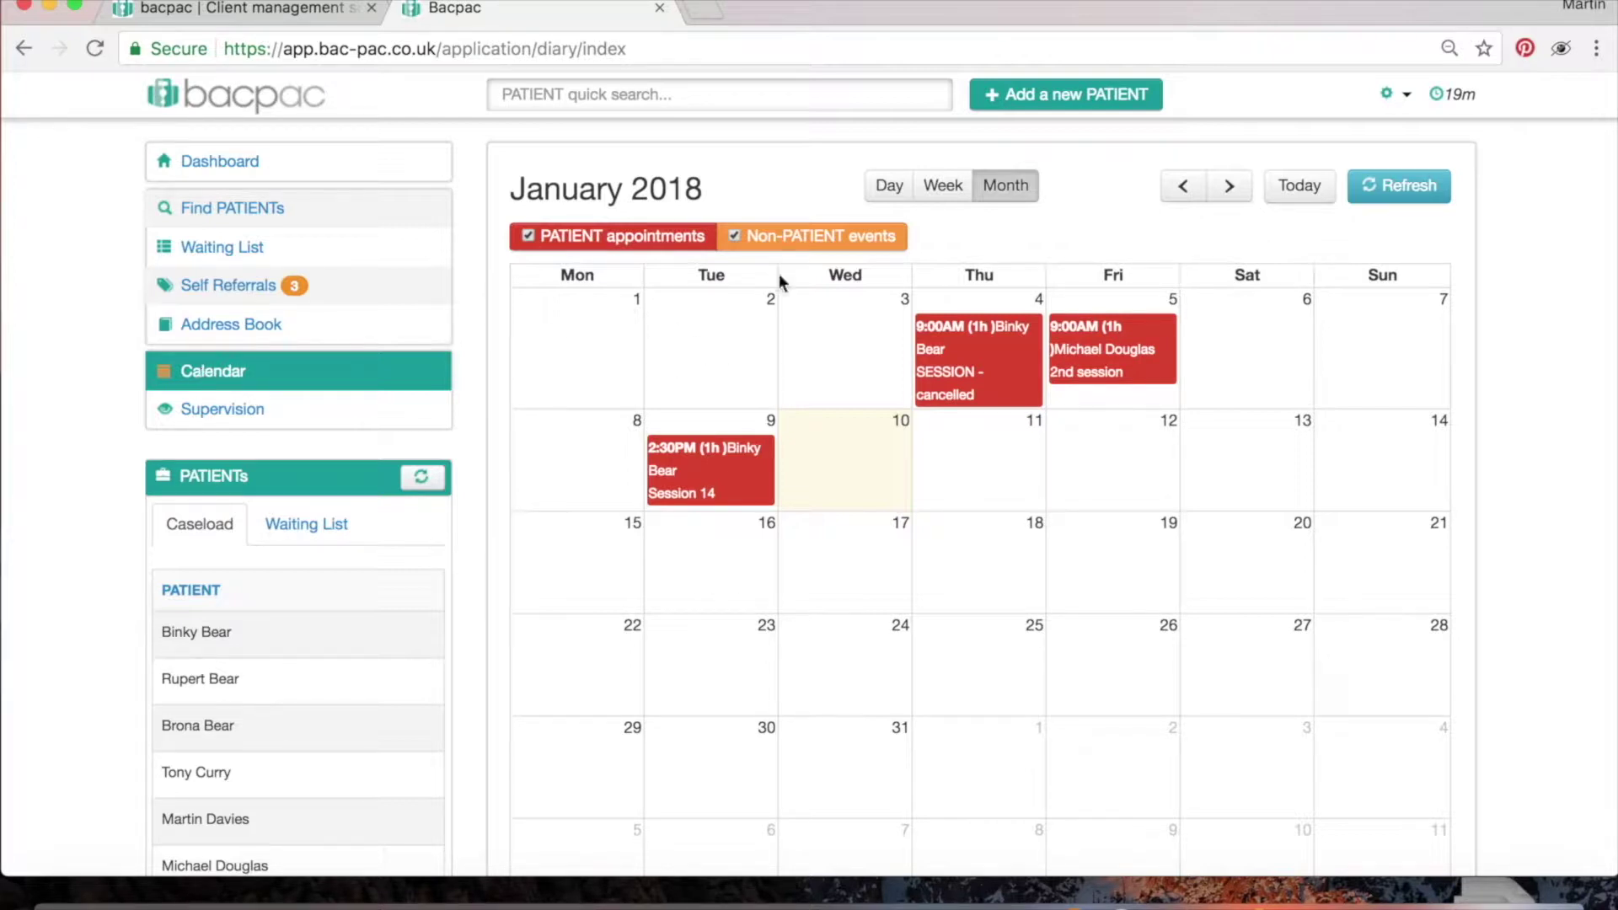
pyautogui.click(950, 187)
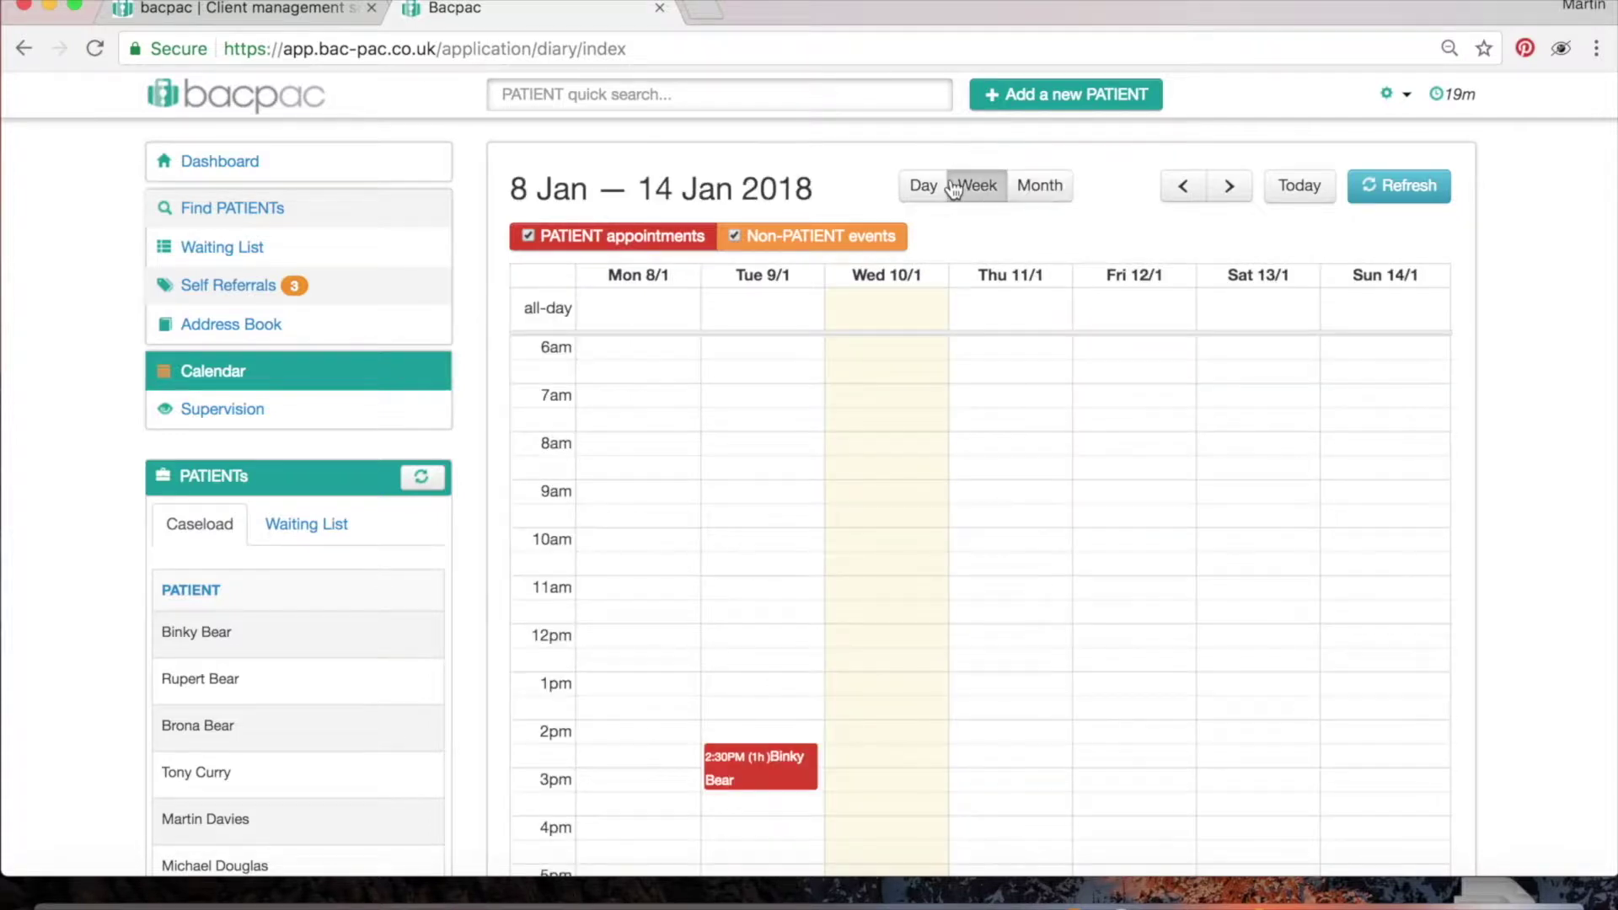
pyautogui.click(933, 187)
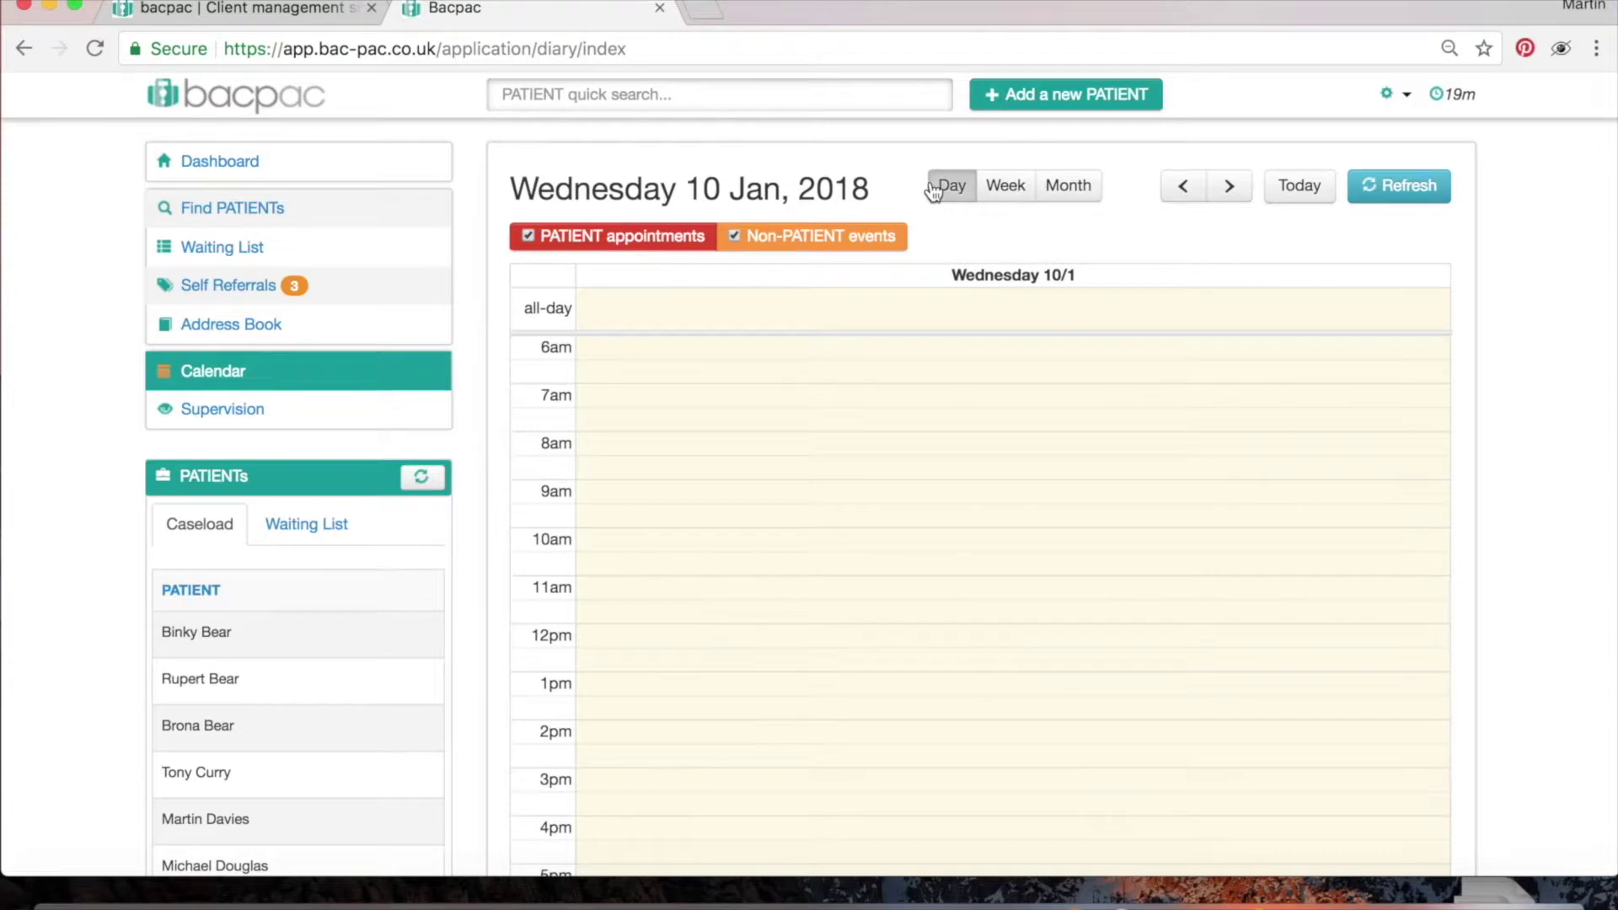
pyautogui.click(1069, 185)
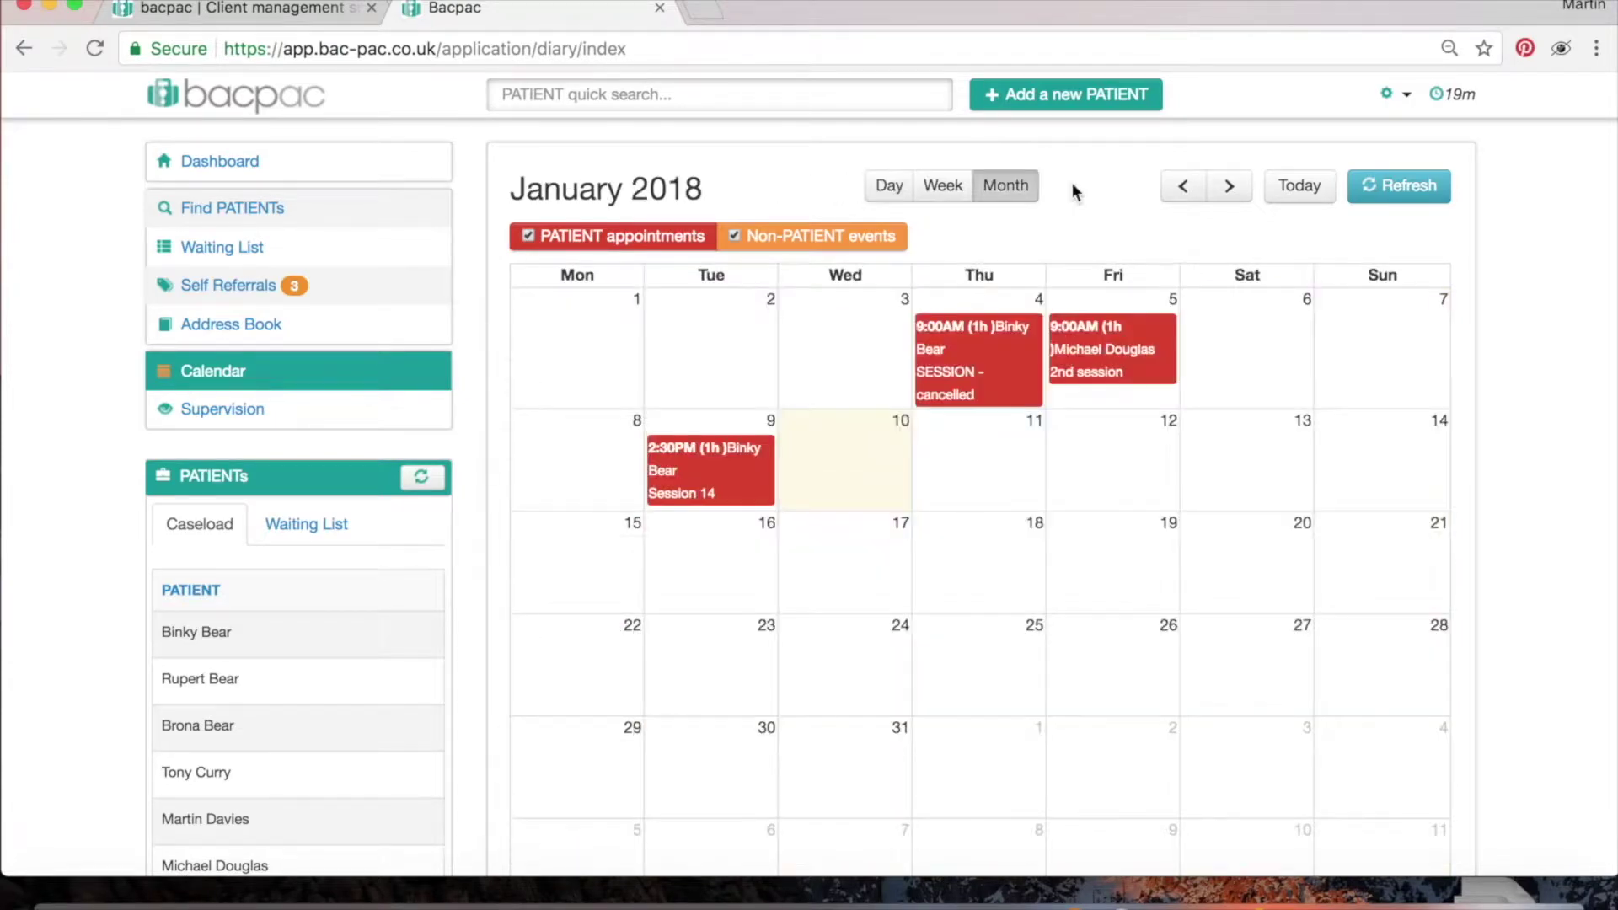
# Browse the month calendar forward to March 2018 and return to January 2018.
pyautogui.click(1238, 193)
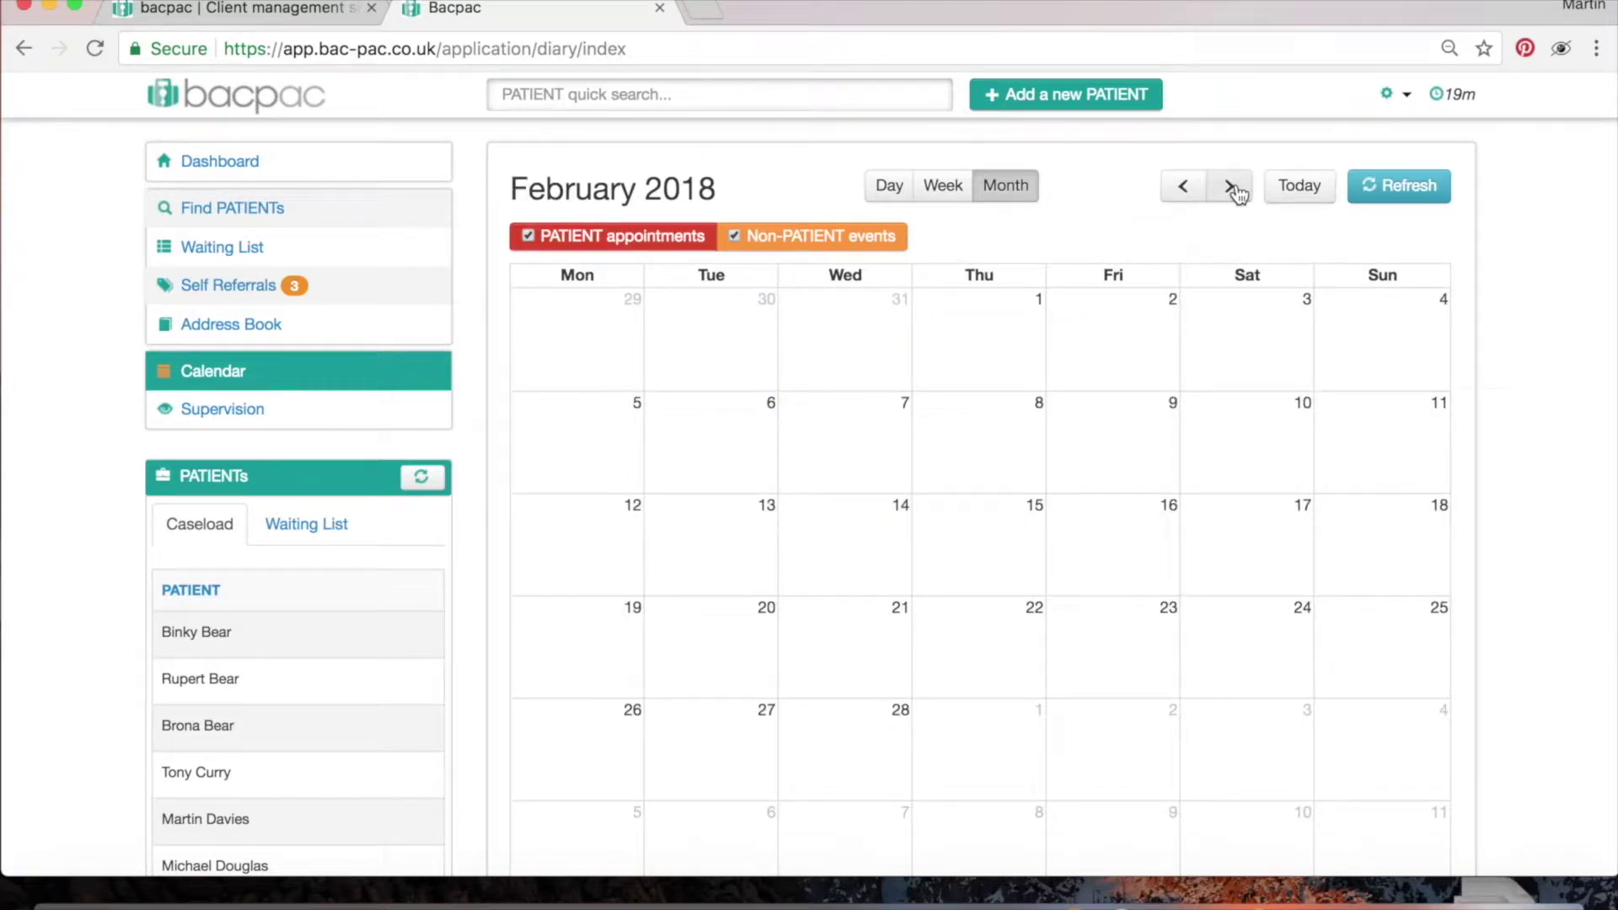
pyautogui.click(1236, 190)
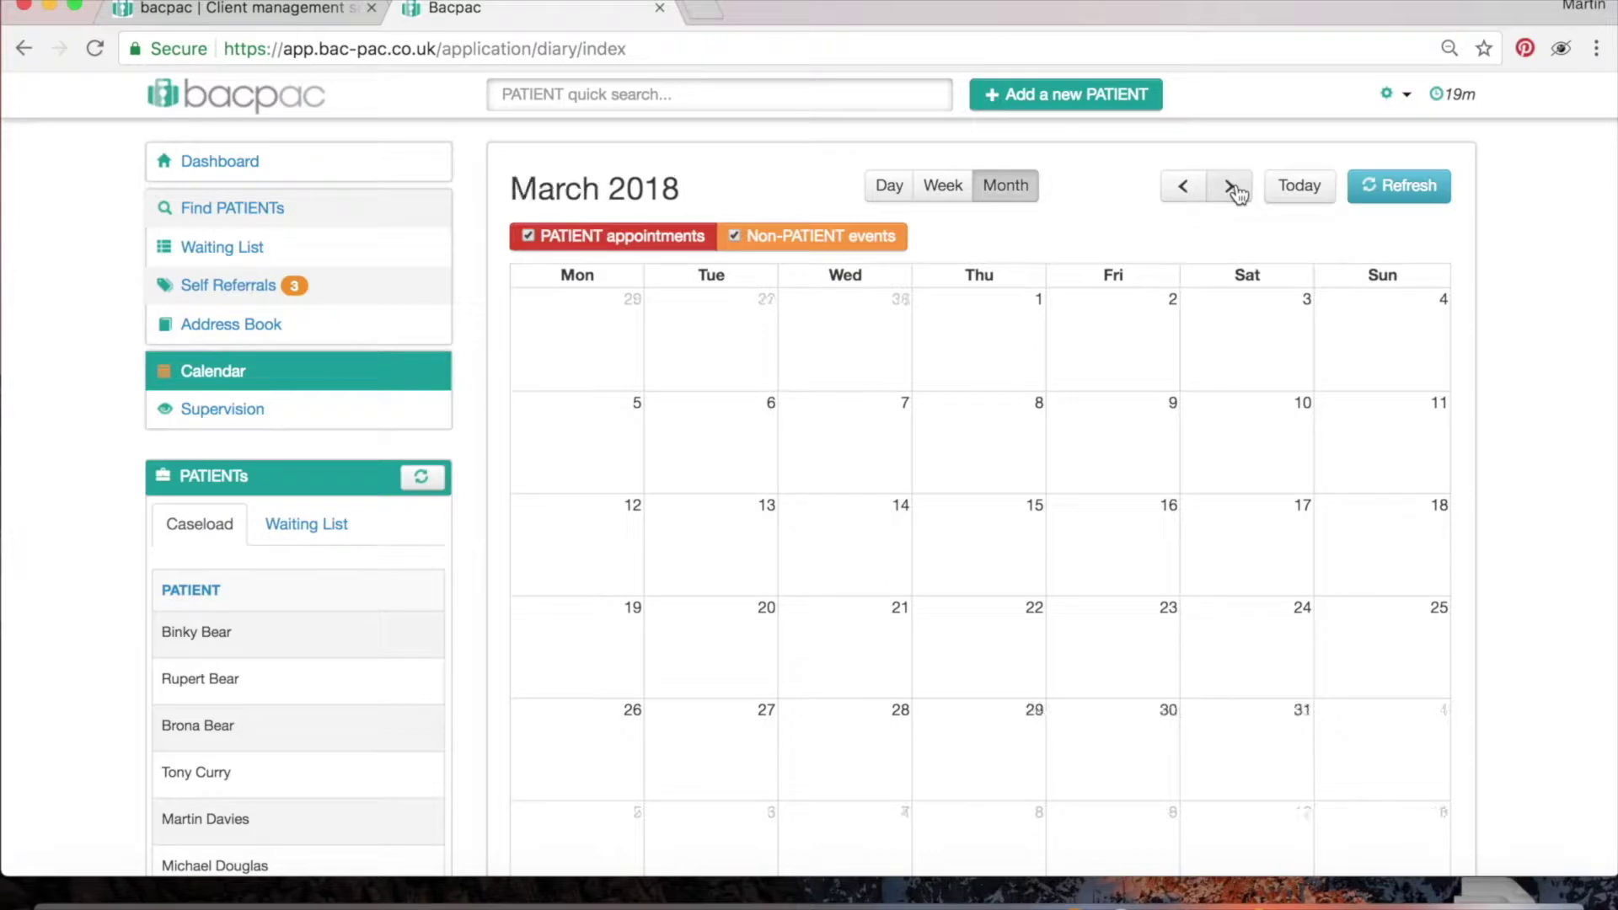
pyautogui.click(1188, 192)
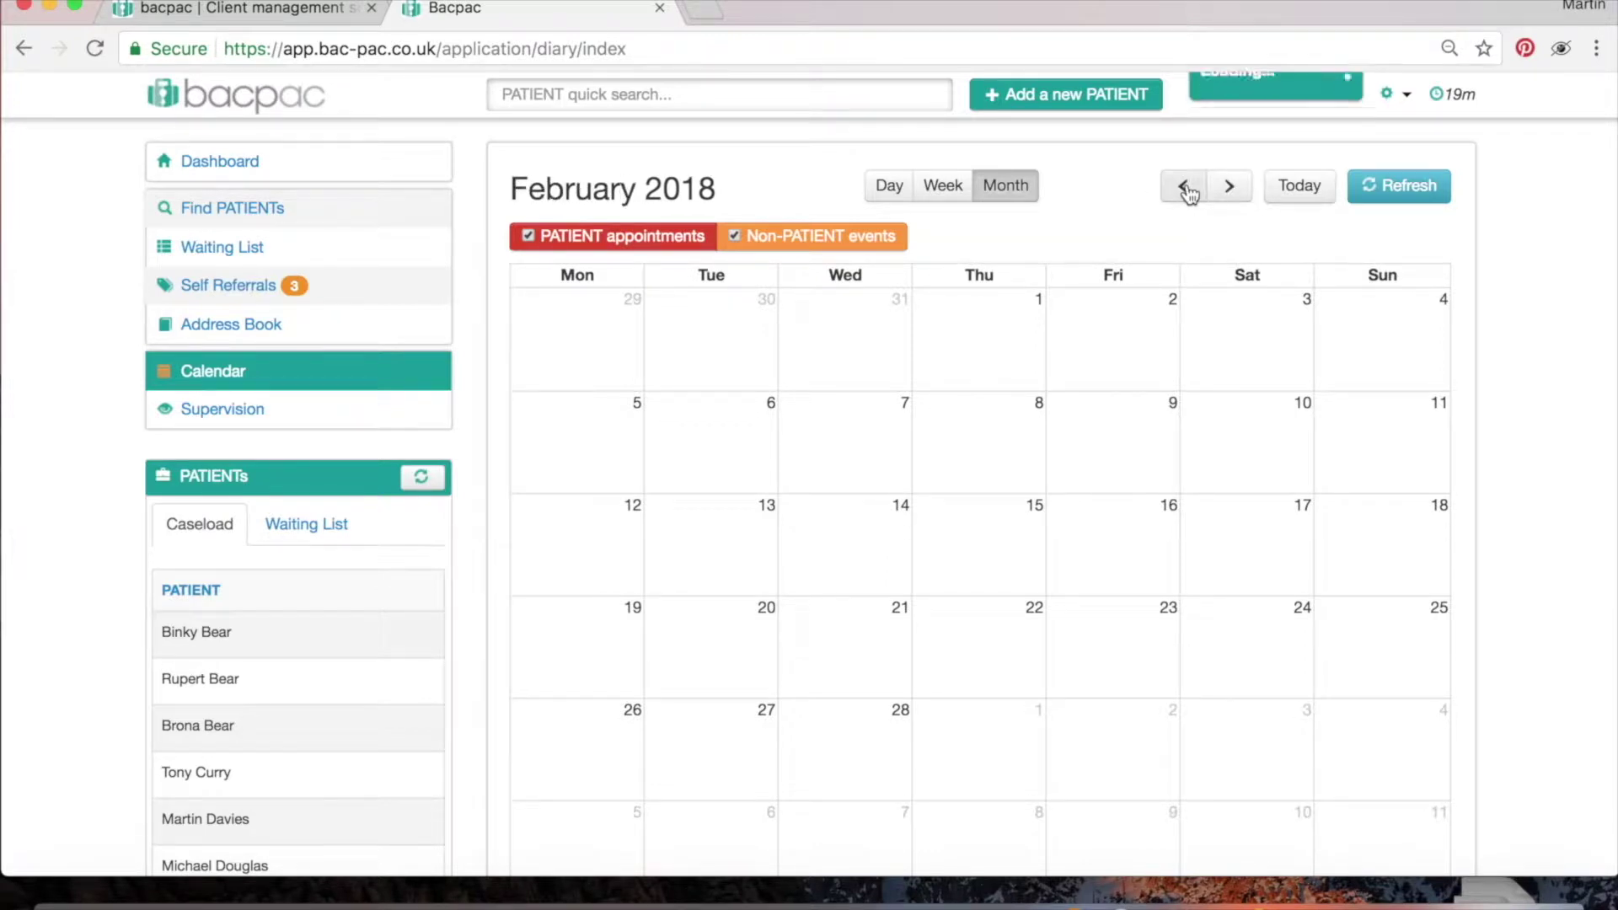
pyautogui.click(1188, 192)
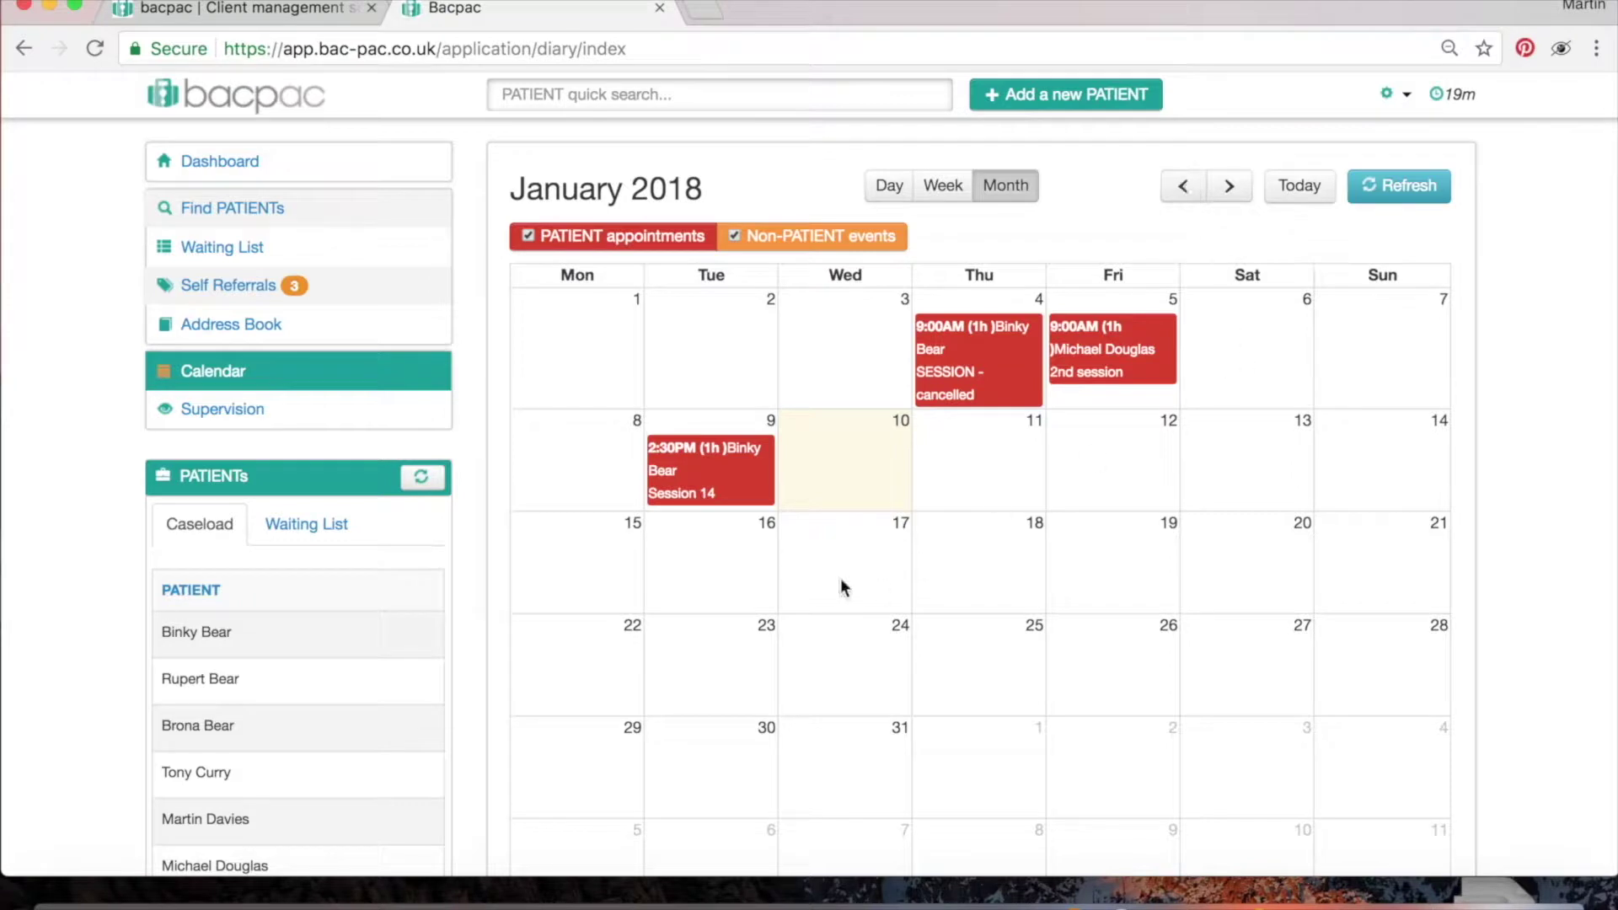
# Start a new booking on 10 January 2018, view the non-patient event form, and choose patient appointment as the type.
pyautogui.click(860, 469)
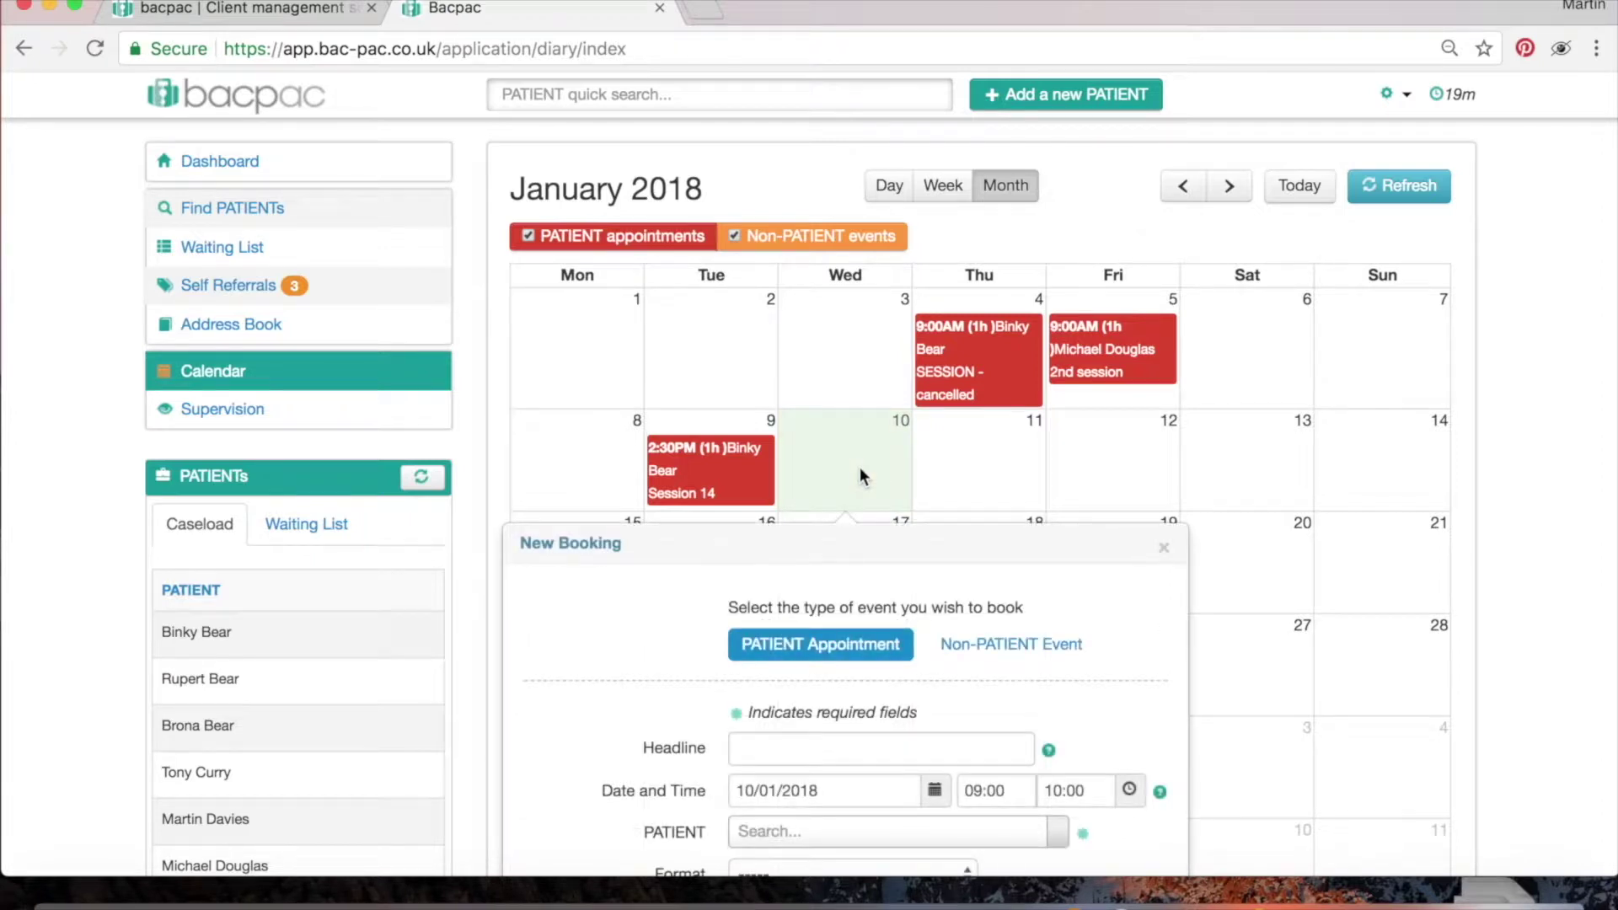
pyautogui.scroll(-4, 860, 467)
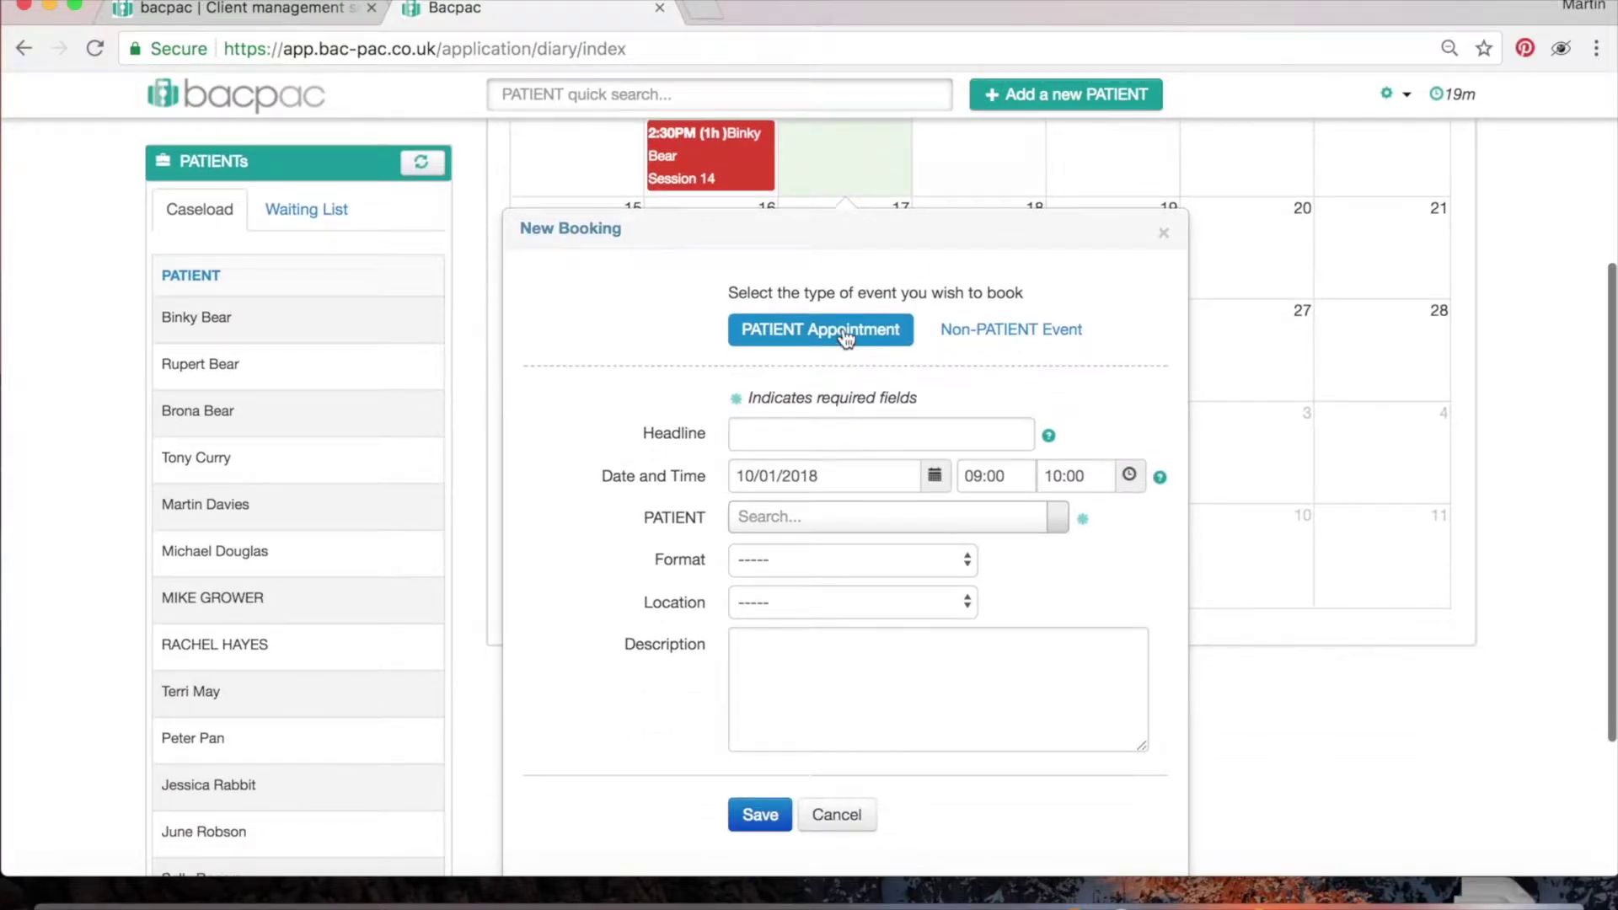
pyautogui.click(980, 329)
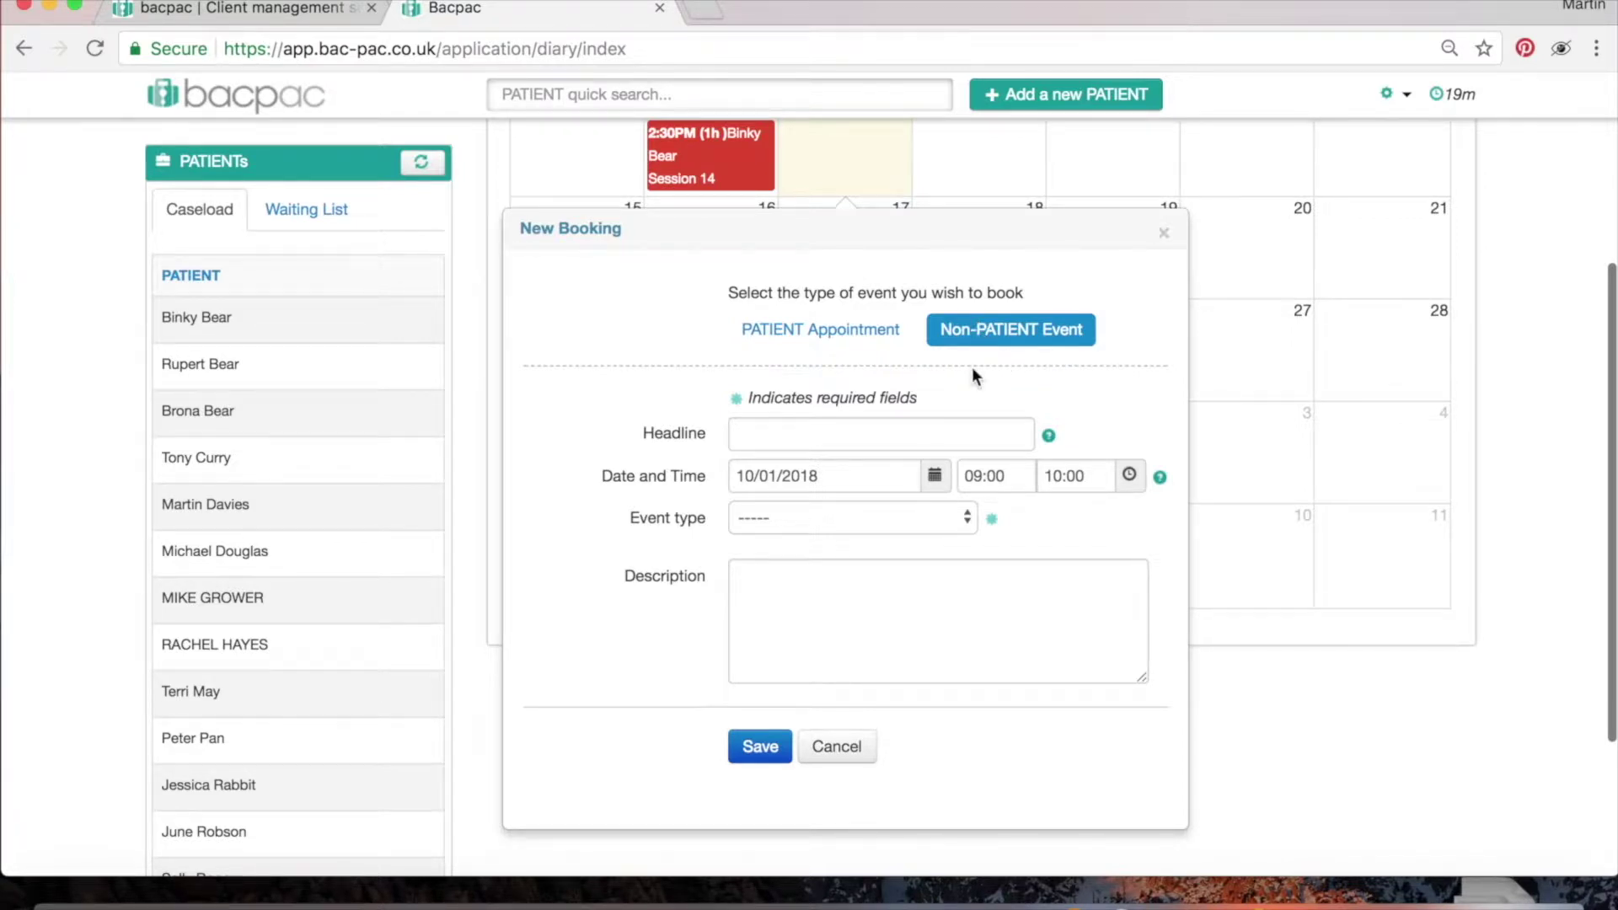
pyautogui.click(854, 337)
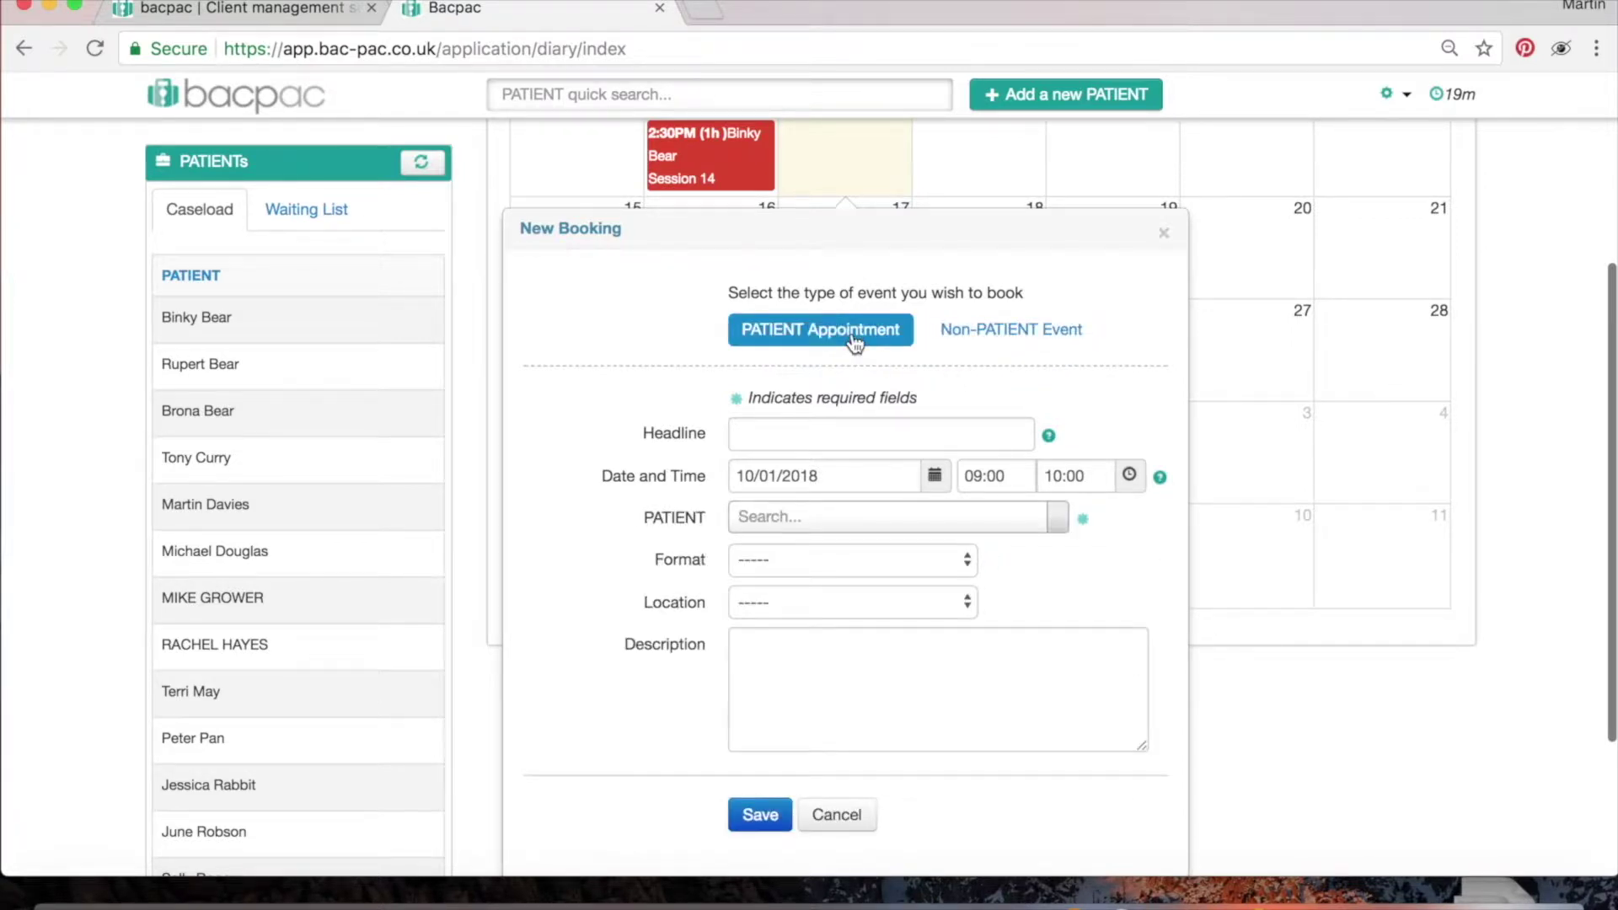
# Enter "Session 14" as the appointment's headline.
pyautogui.click(826, 432)
pyautogui.write('s')
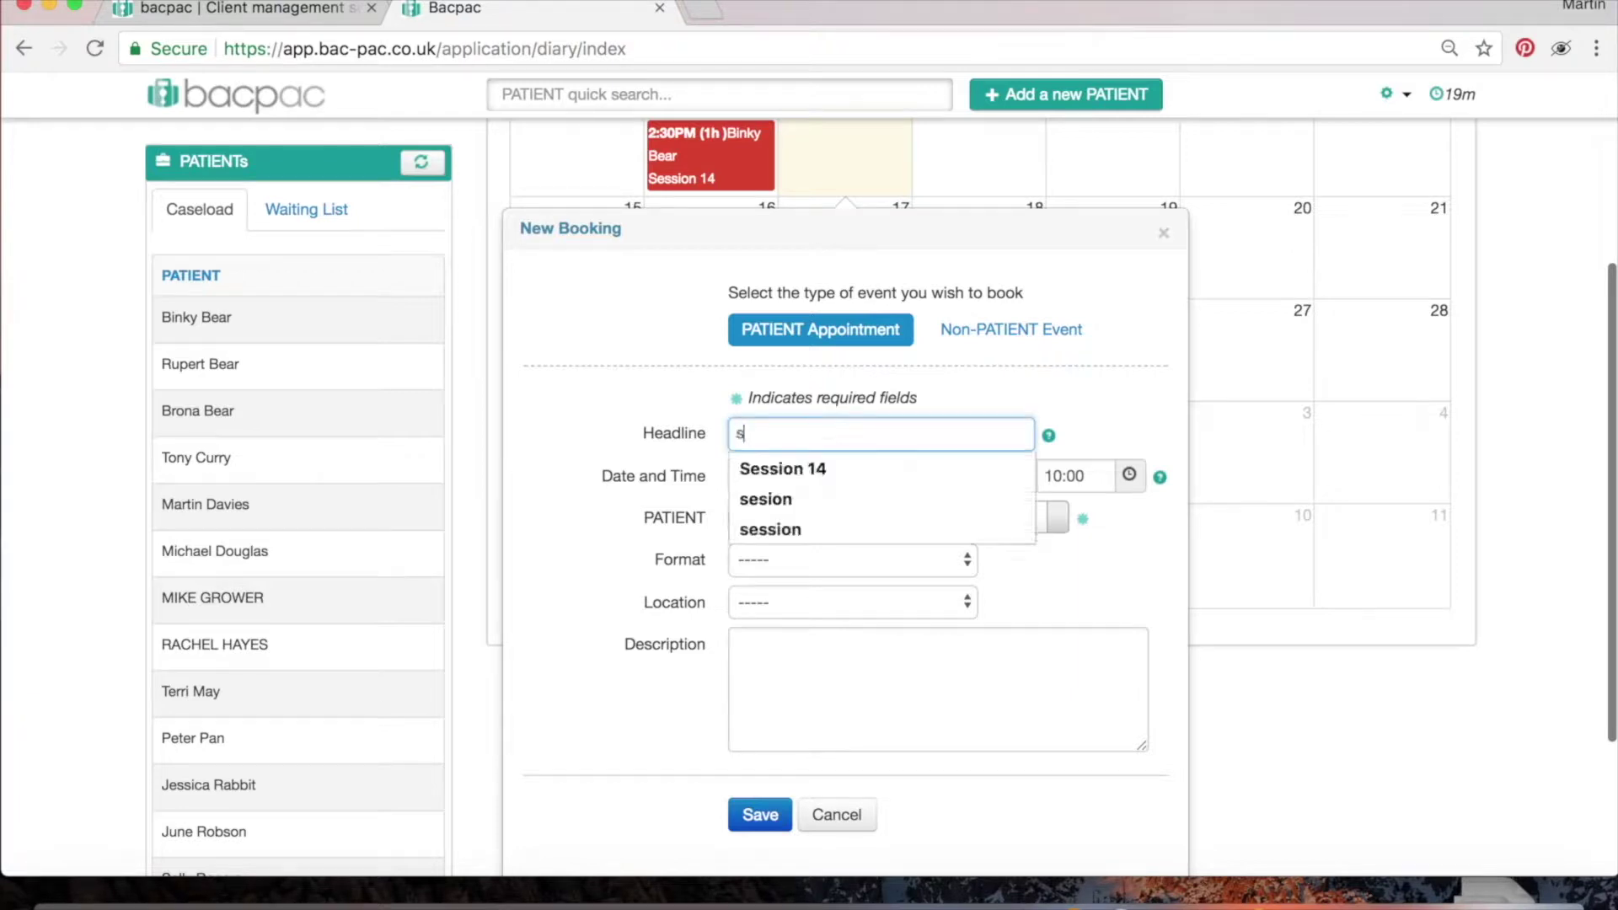
pyautogui.write('ession 14')
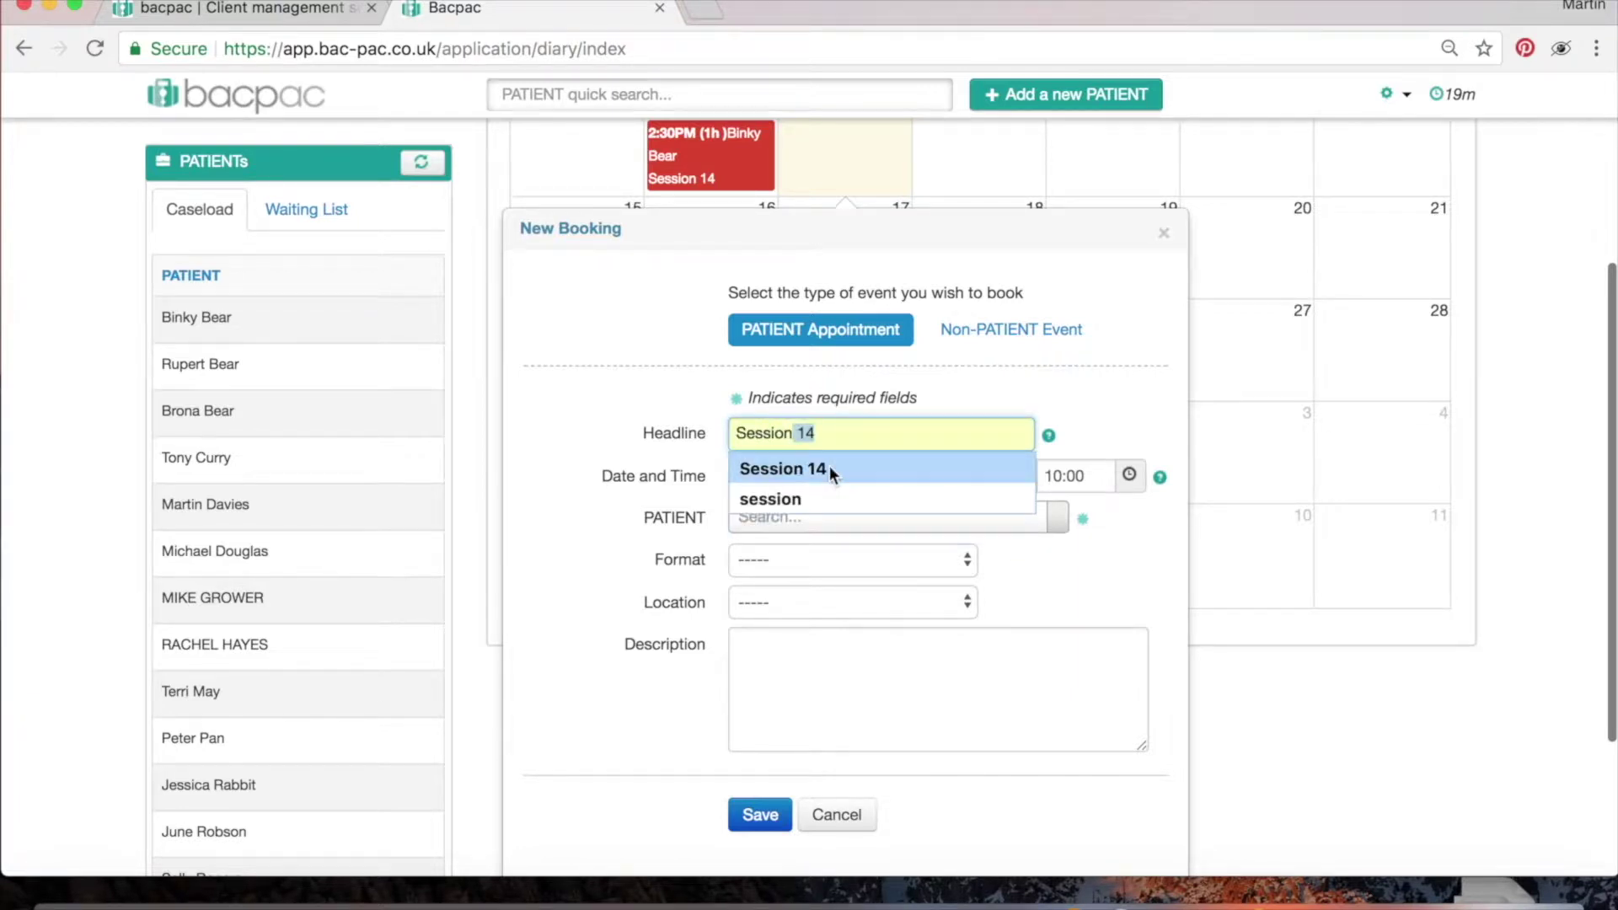
pyautogui.click(830, 471)
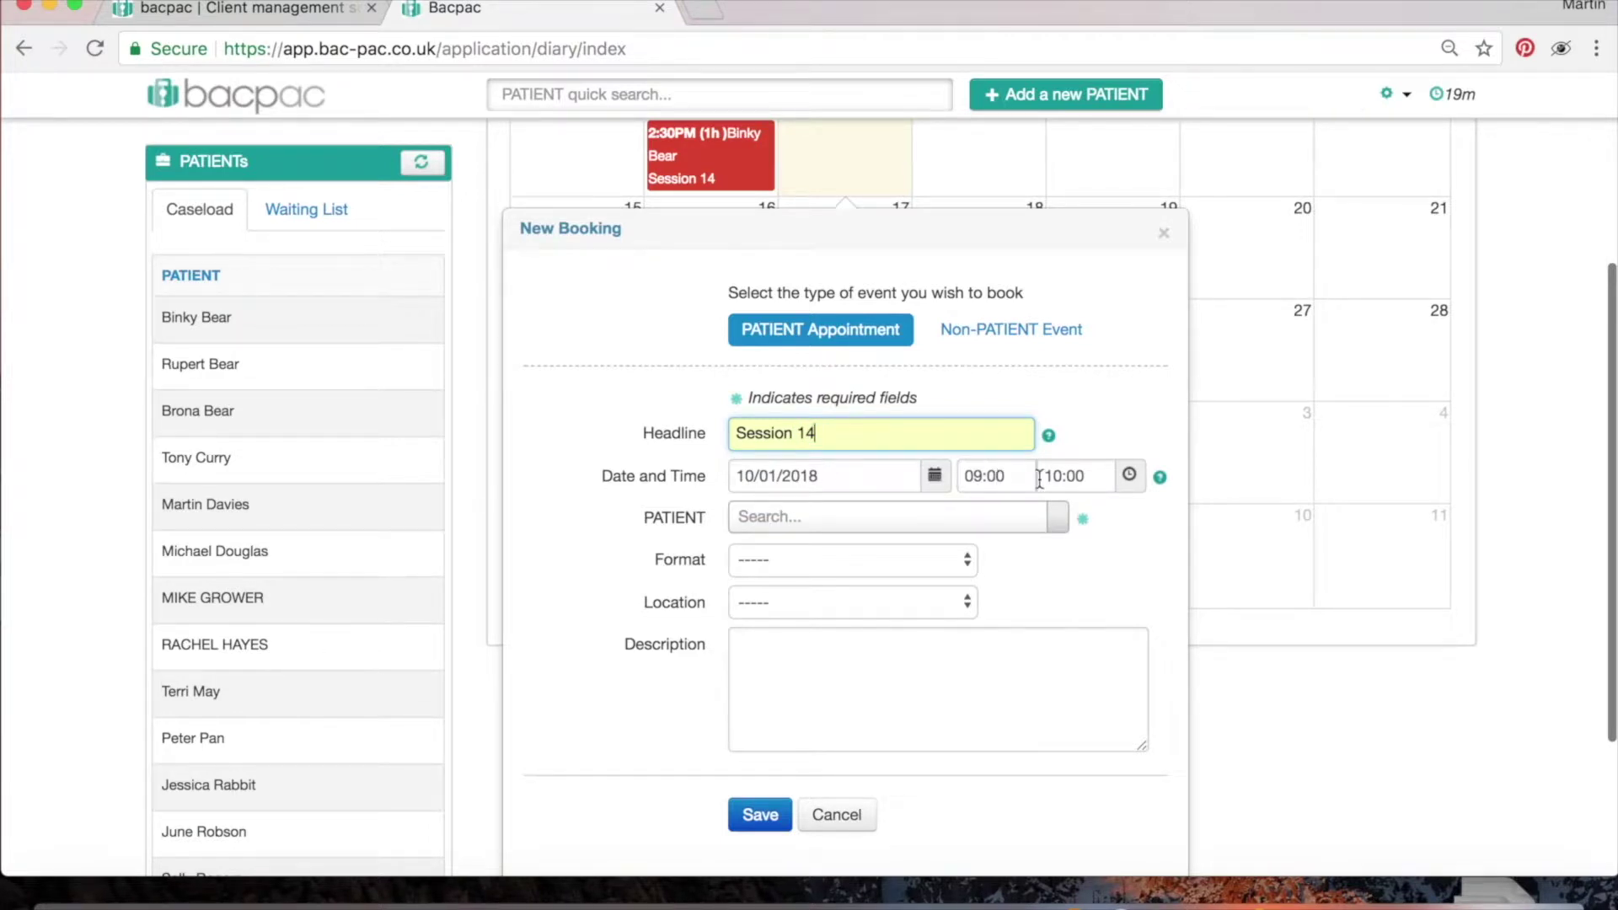
# Set the appointment's start time to 10:30.
pyautogui.click(996, 478)
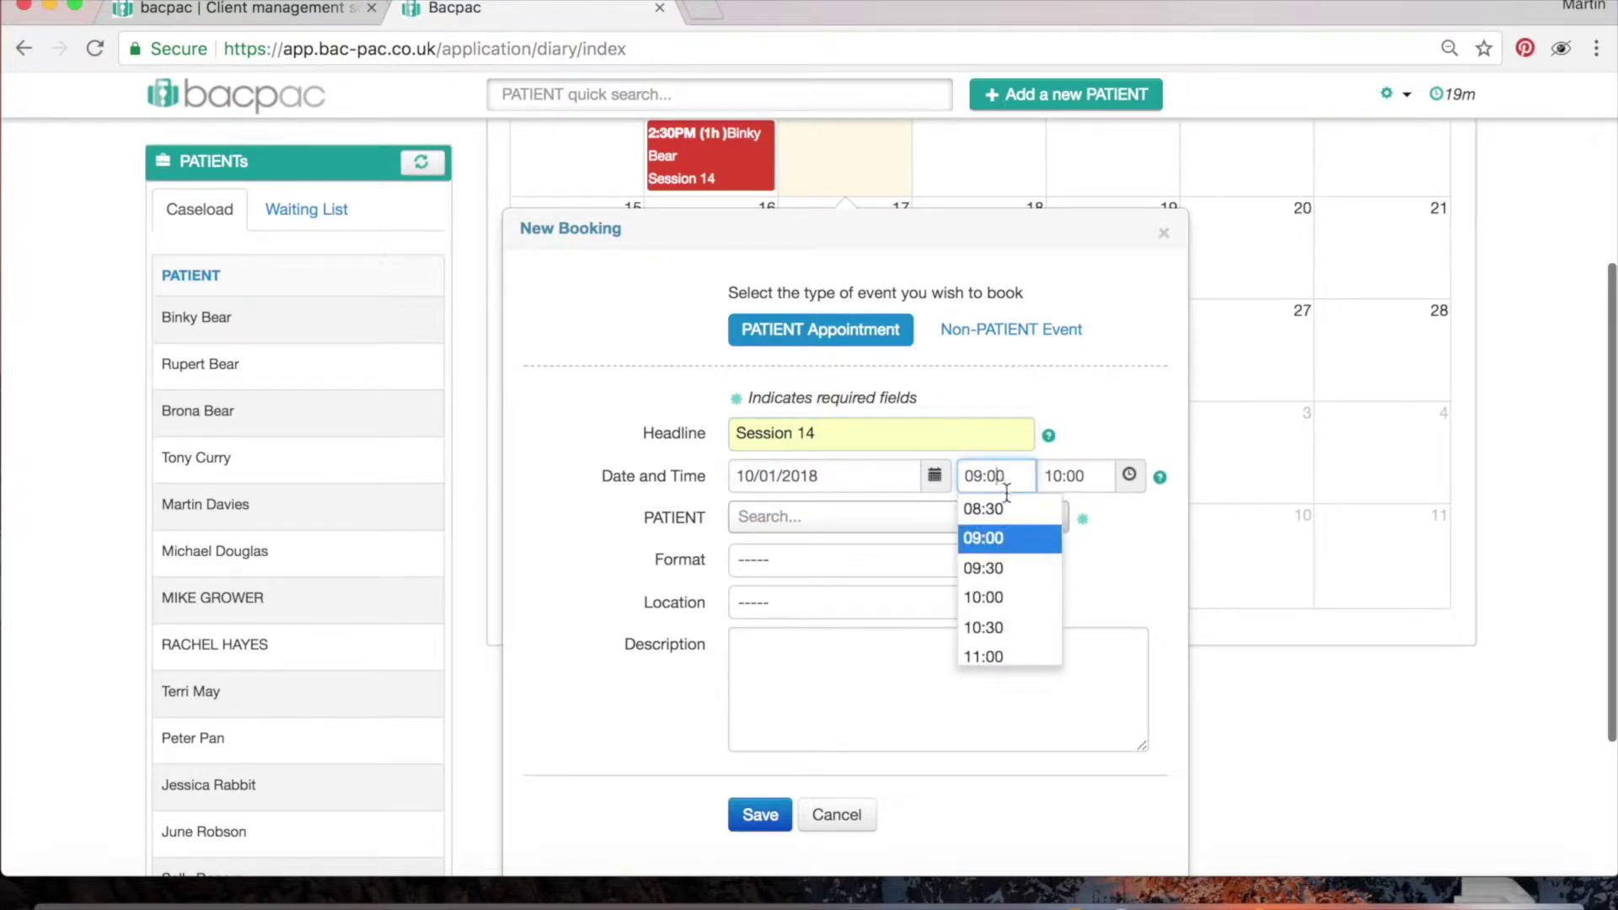
pyautogui.scroll(-3, 1007, 569)
pyautogui.scroll(2, 1009, 580)
pyautogui.scroll(2, 1009, 580)
pyautogui.scroll(-2, 1008, 579)
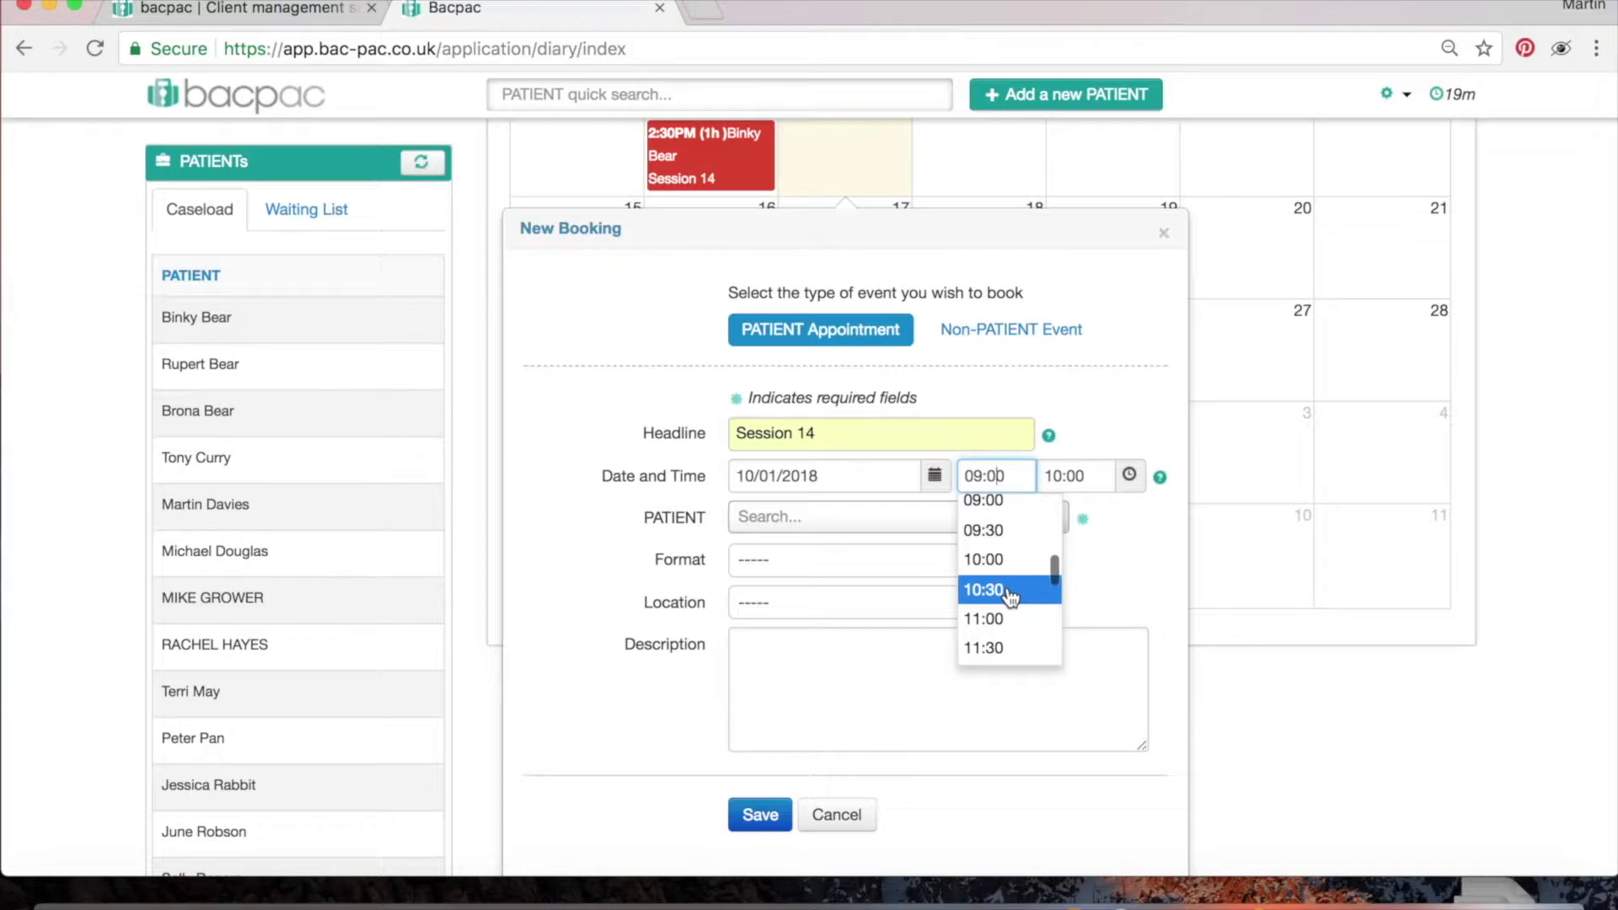
pyautogui.click(1008, 590)
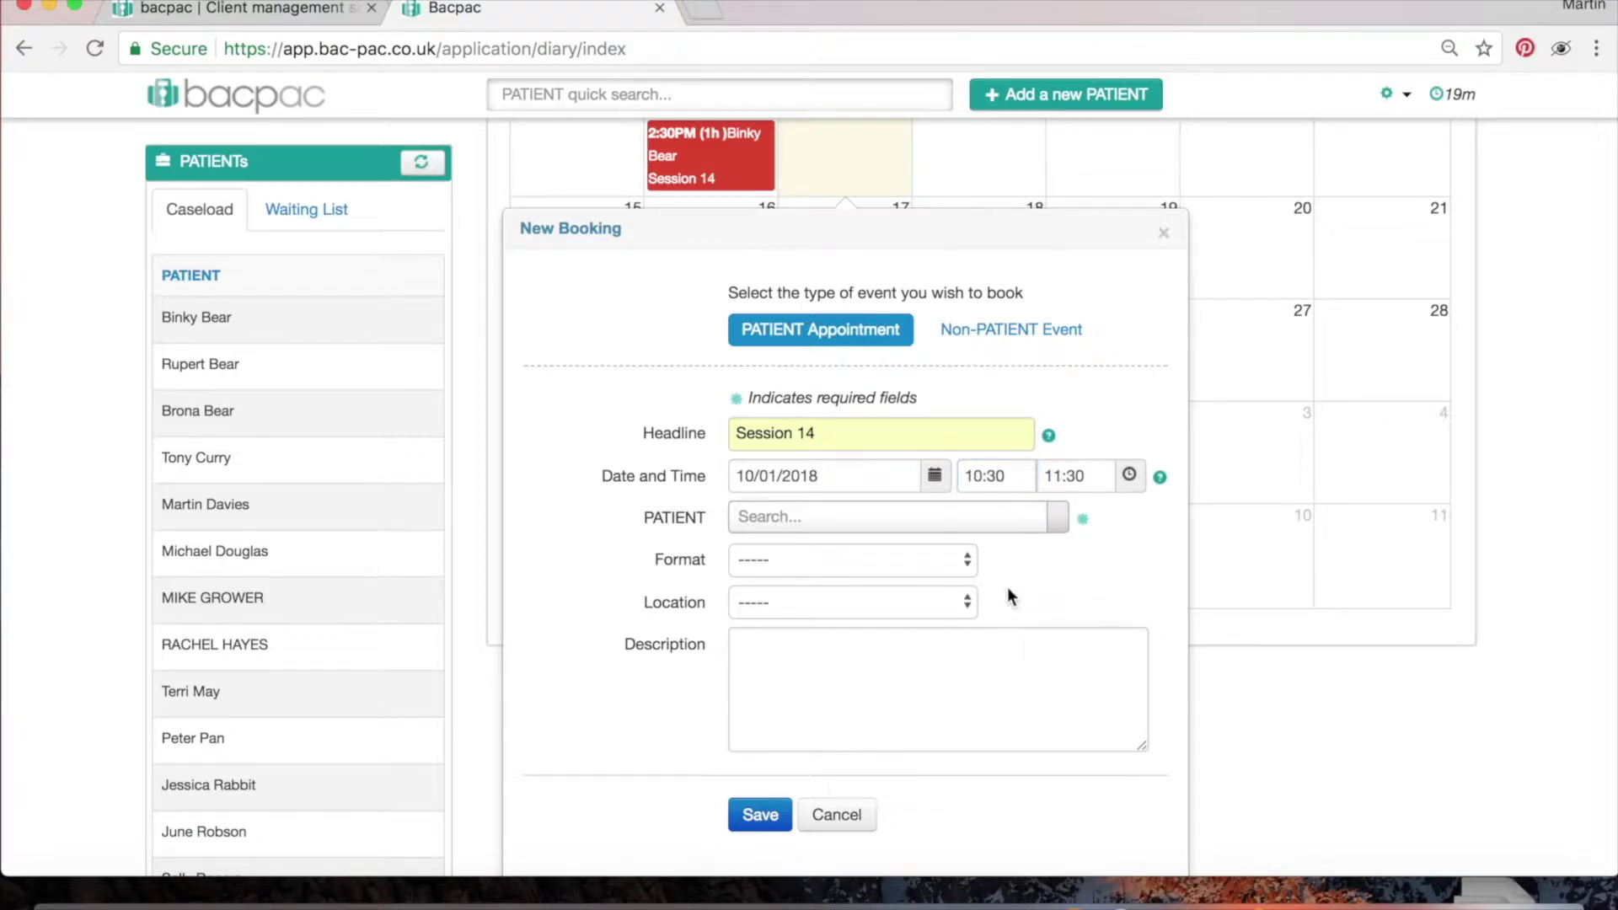
# Search for the patient by first name and assign the matching Integrative record to the booking.
pyautogui.click(1049, 518)
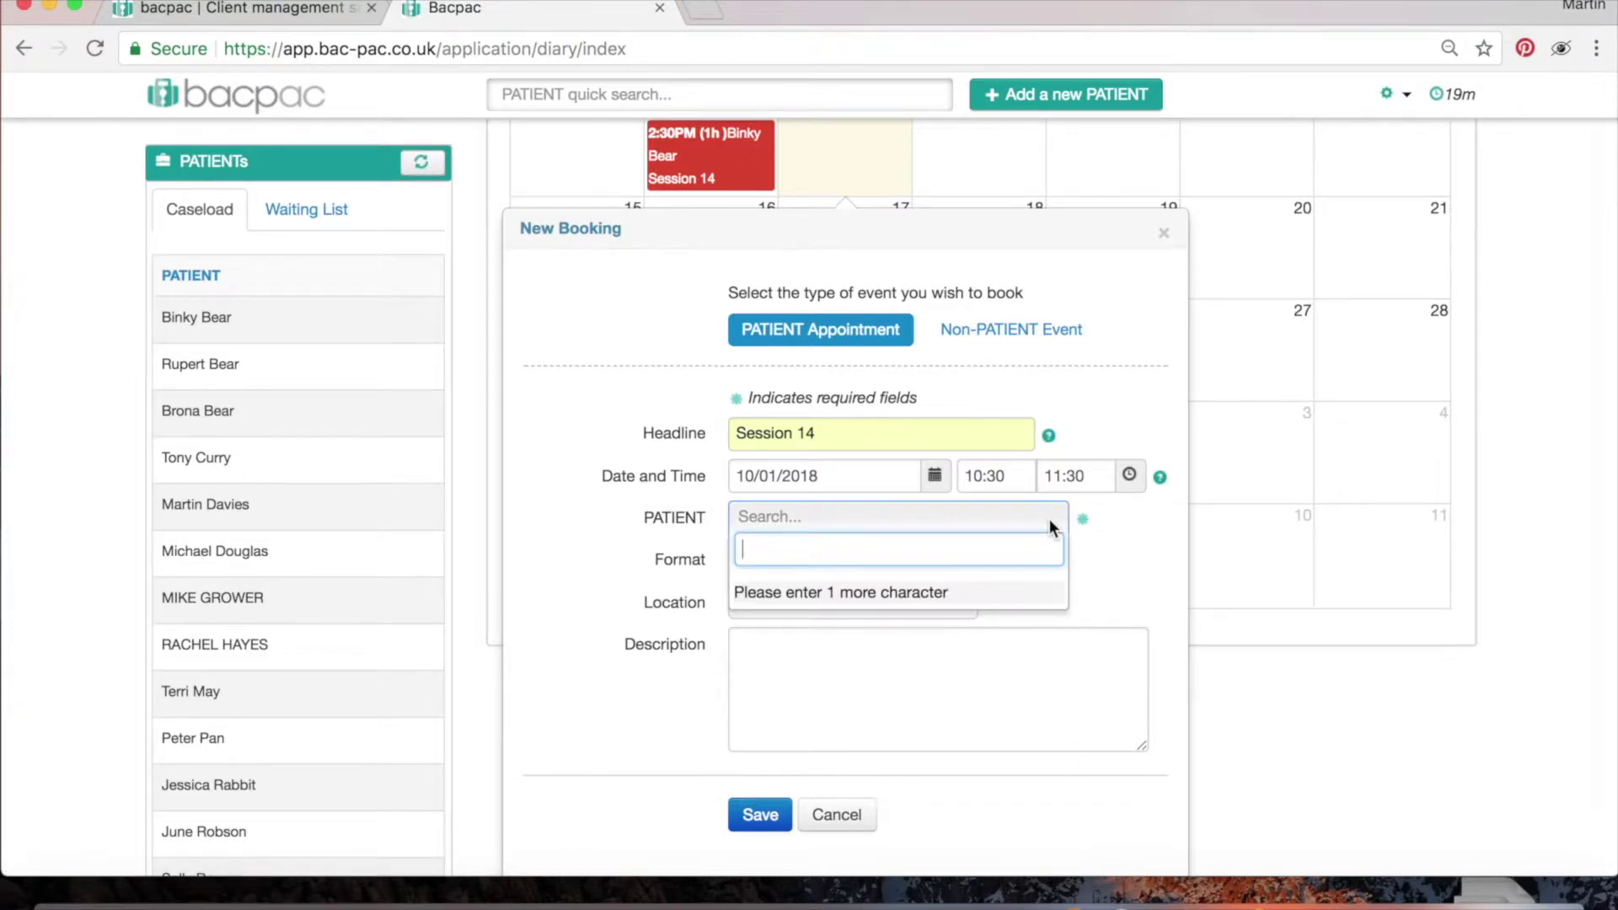
pyautogui.write('Bink')
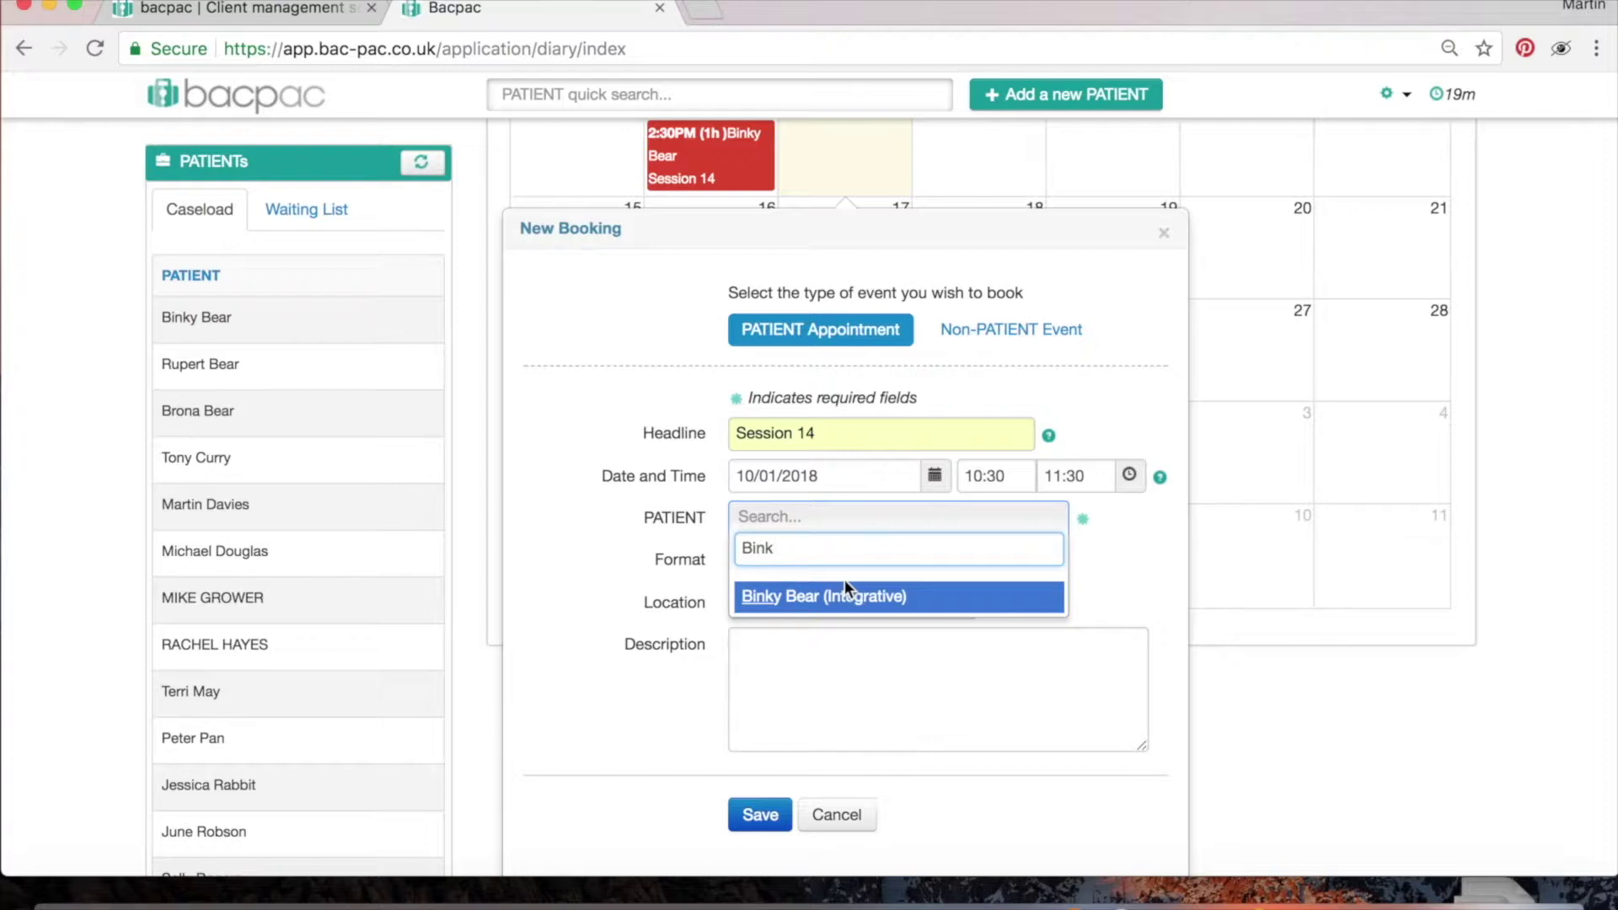
pyautogui.click(806, 597)
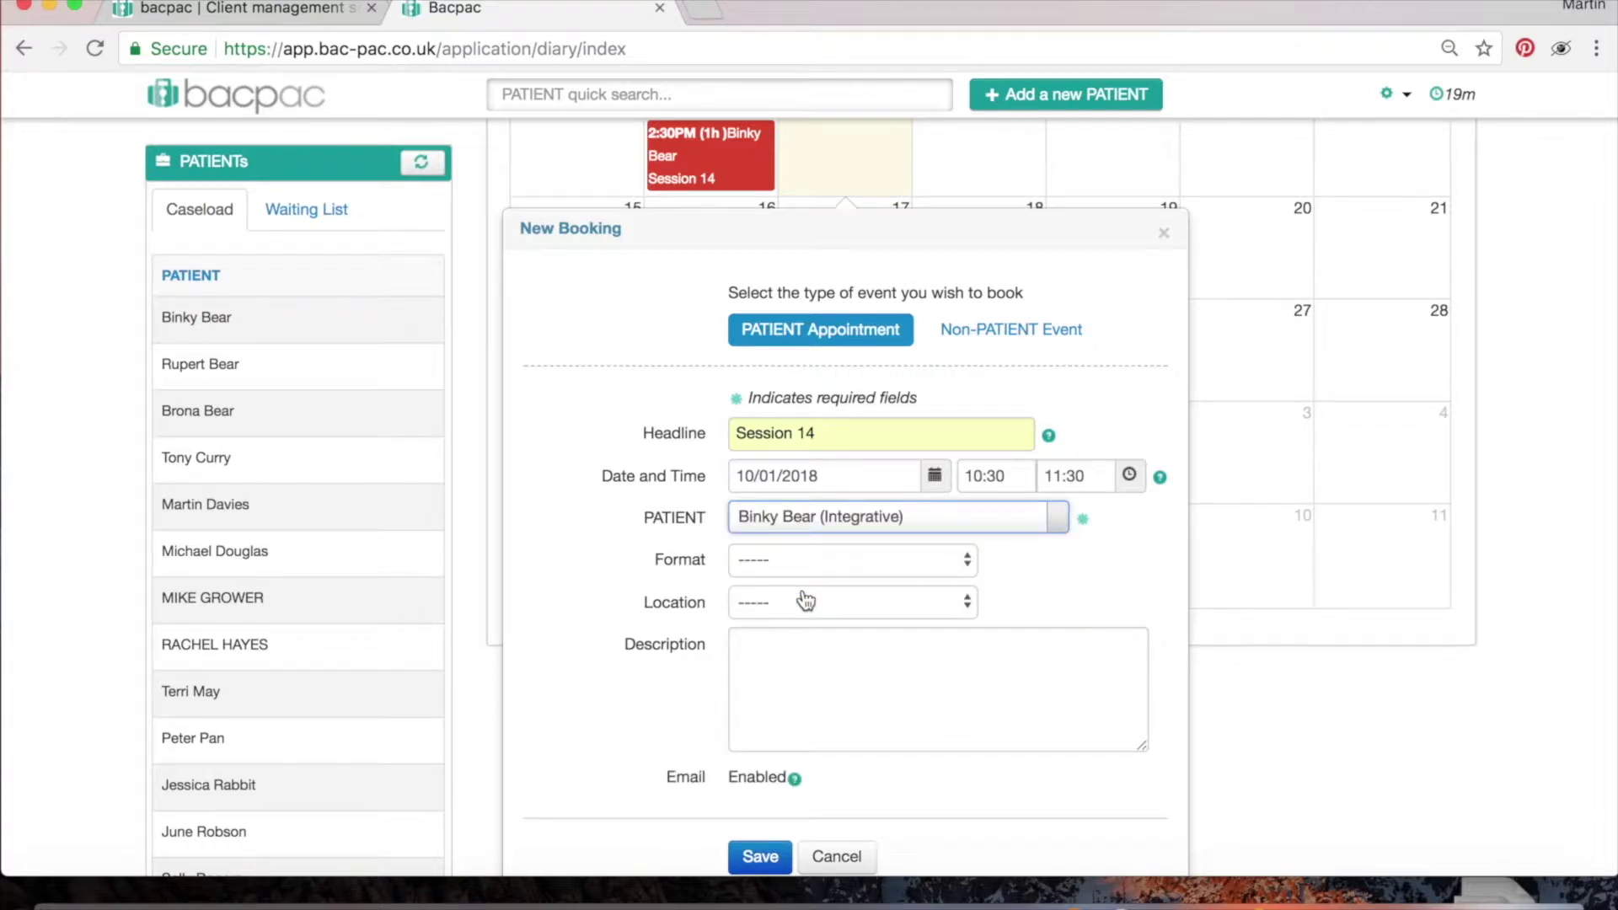
# Set the appointment's format to Face to Face and its location to New Office.
pyautogui.click(969, 564)
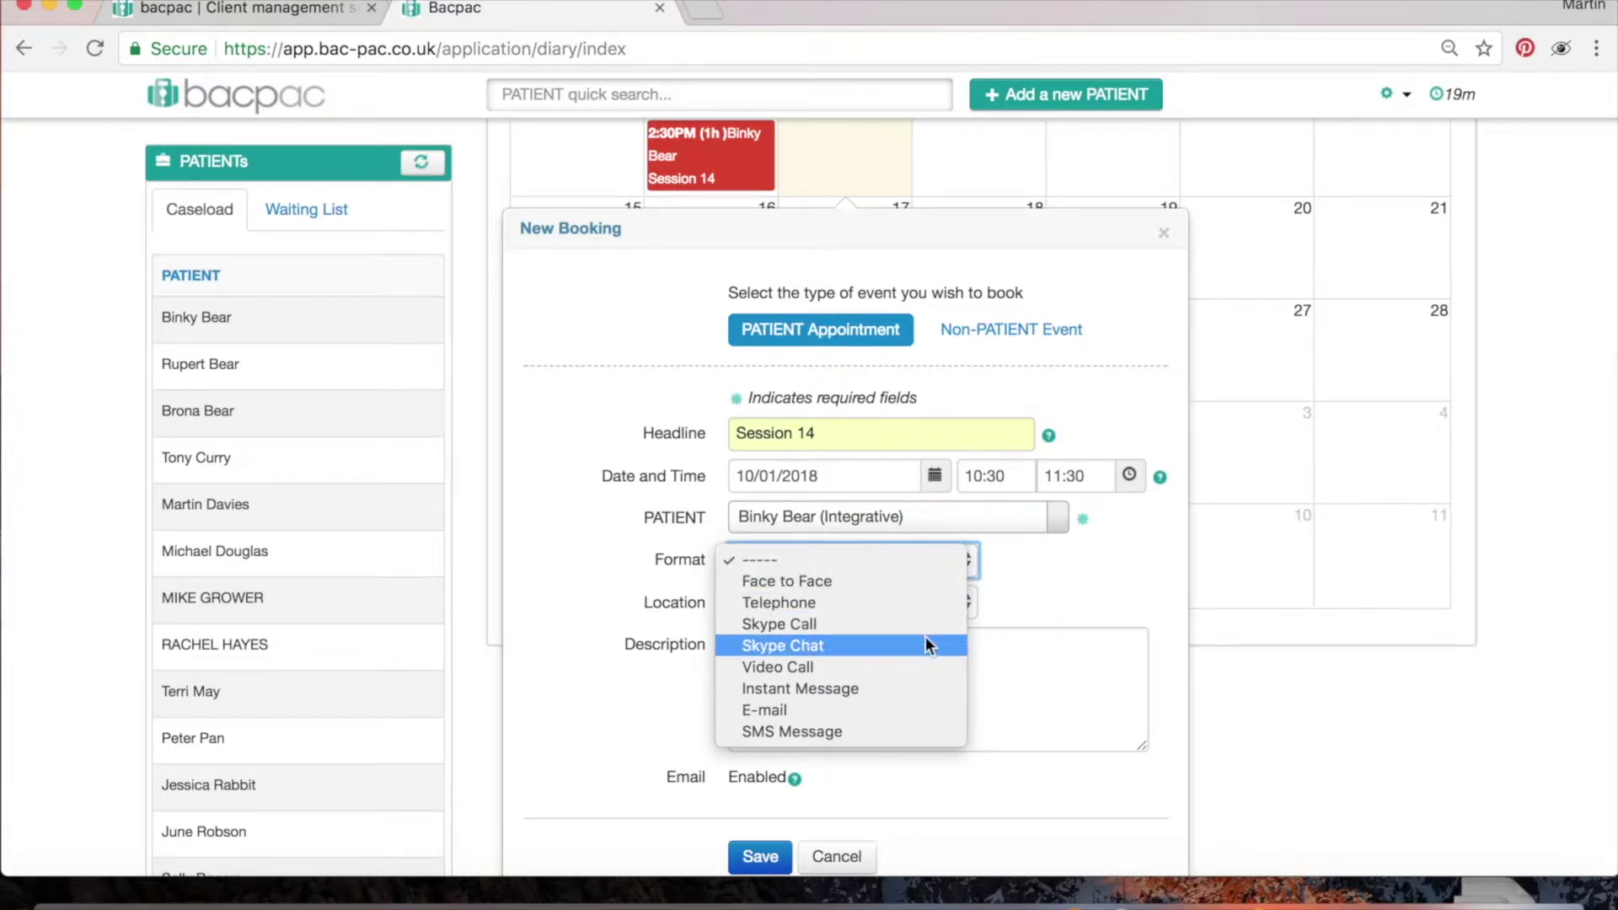
pyautogui.click(898, 584)
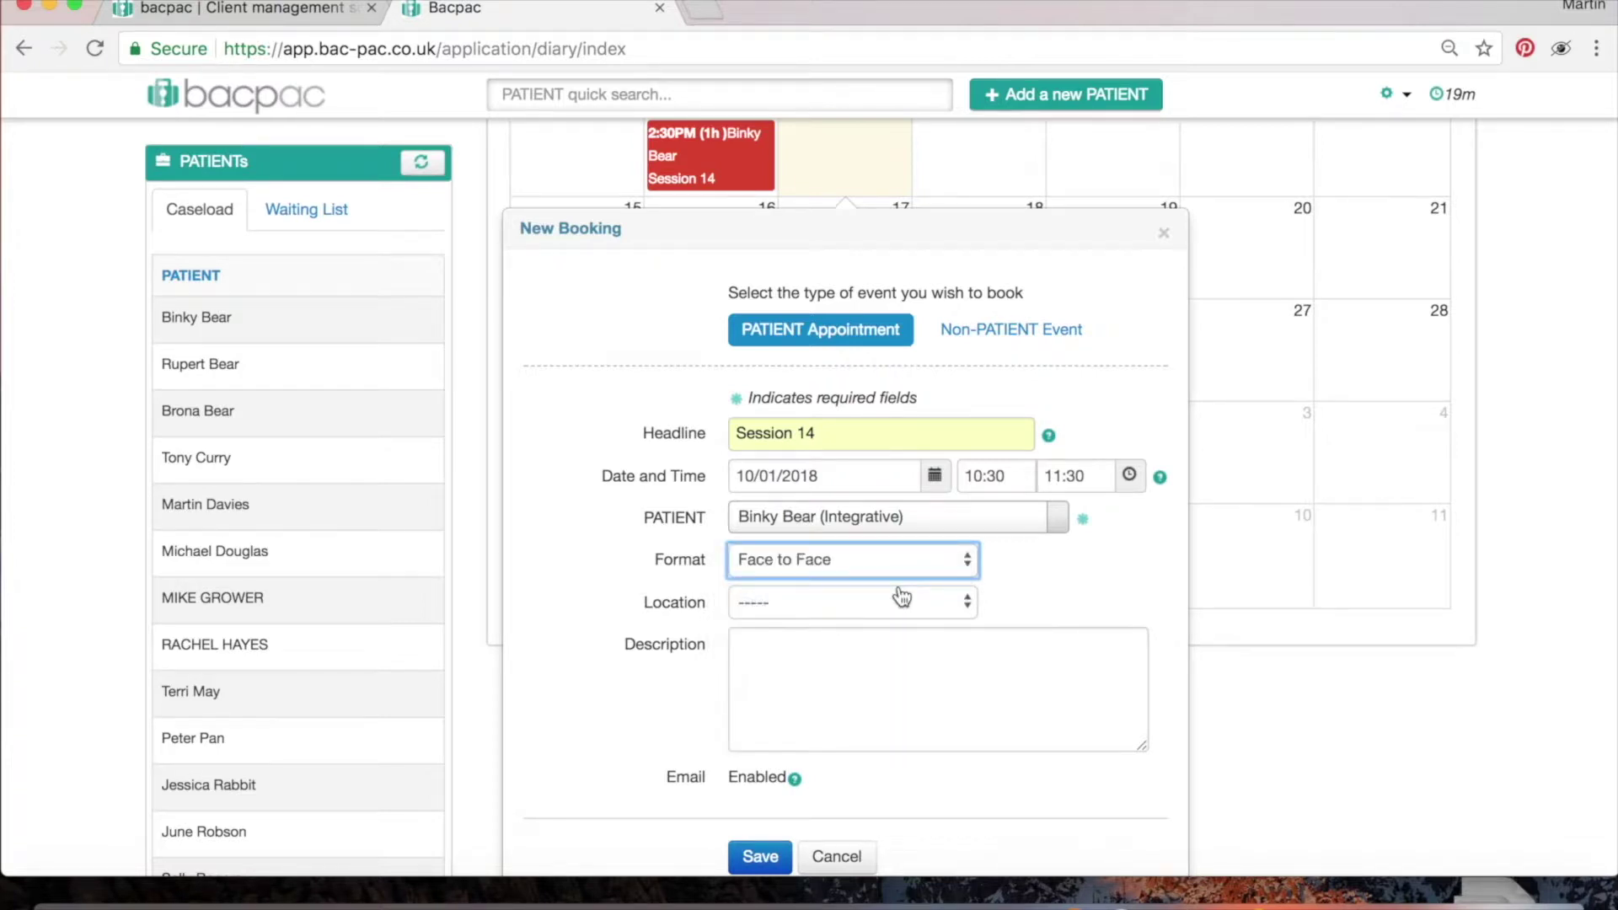
pyautogui.click(970, 605)
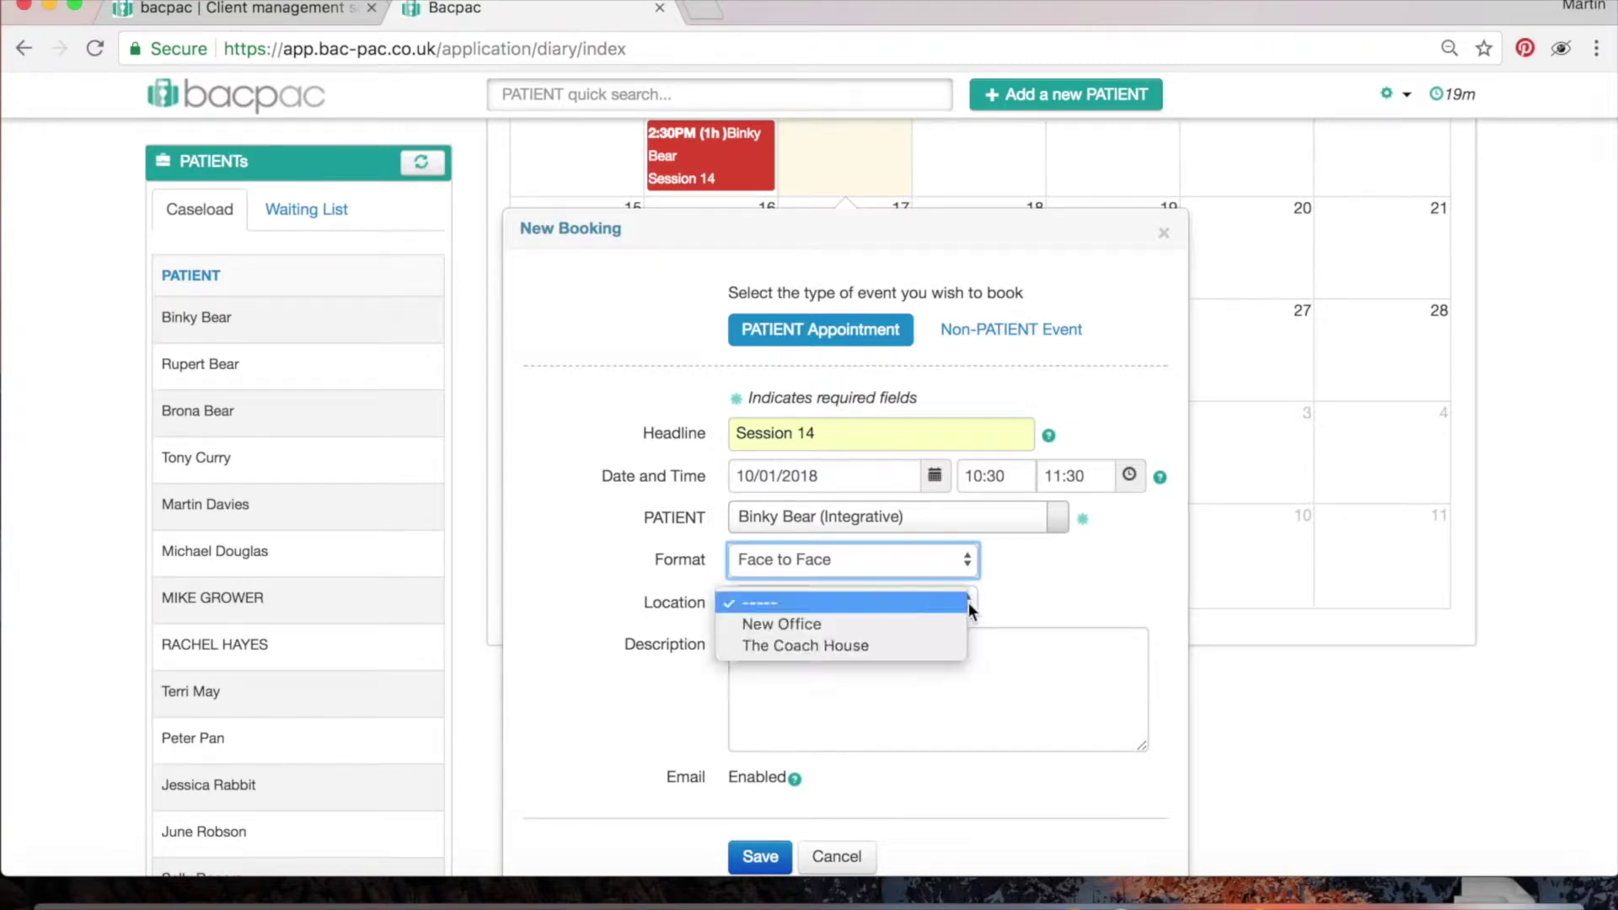
pyautogui.click(935, 630)
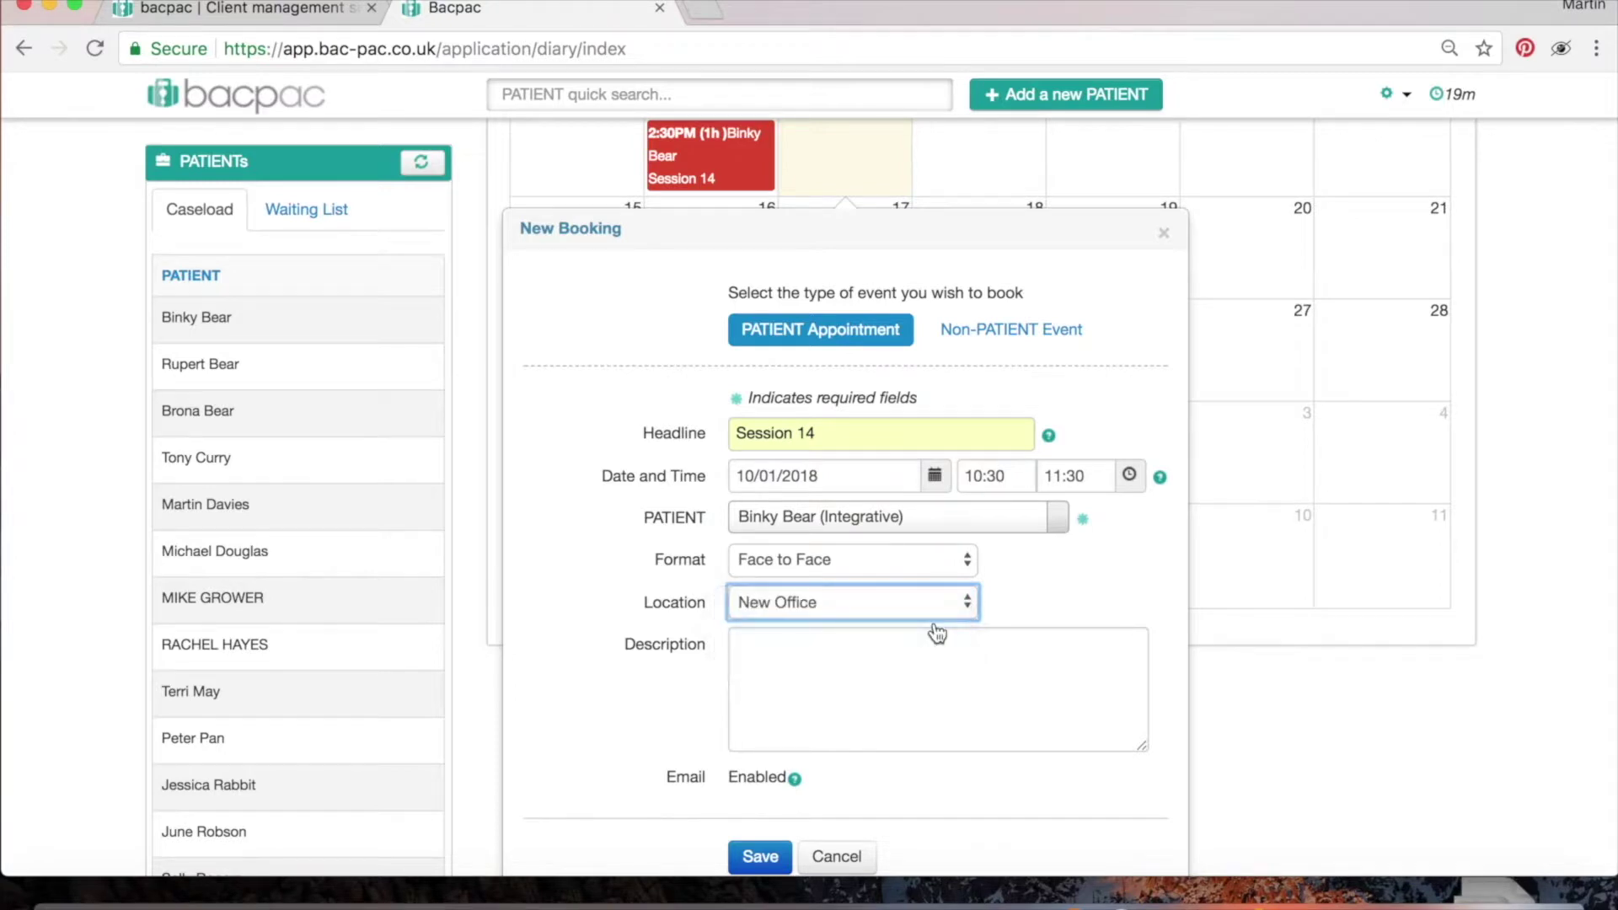
# Describe the appointment as a catch-up with the patient and save the booking.
pyautogui.click(825, 648)
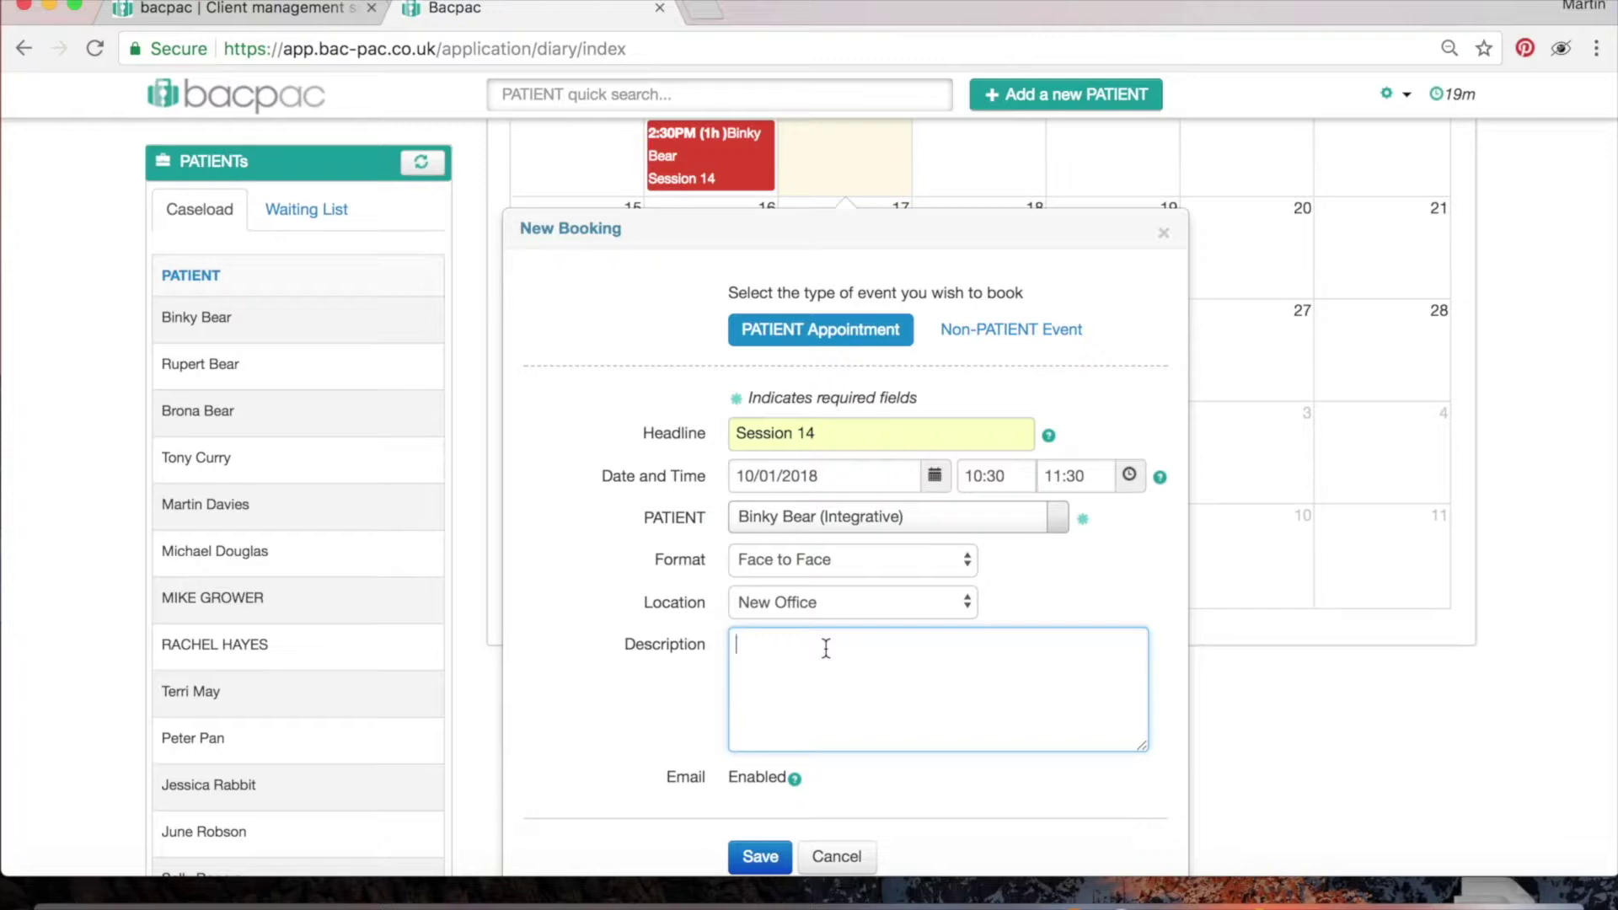
pyautogui.write('Catch up with Binky')
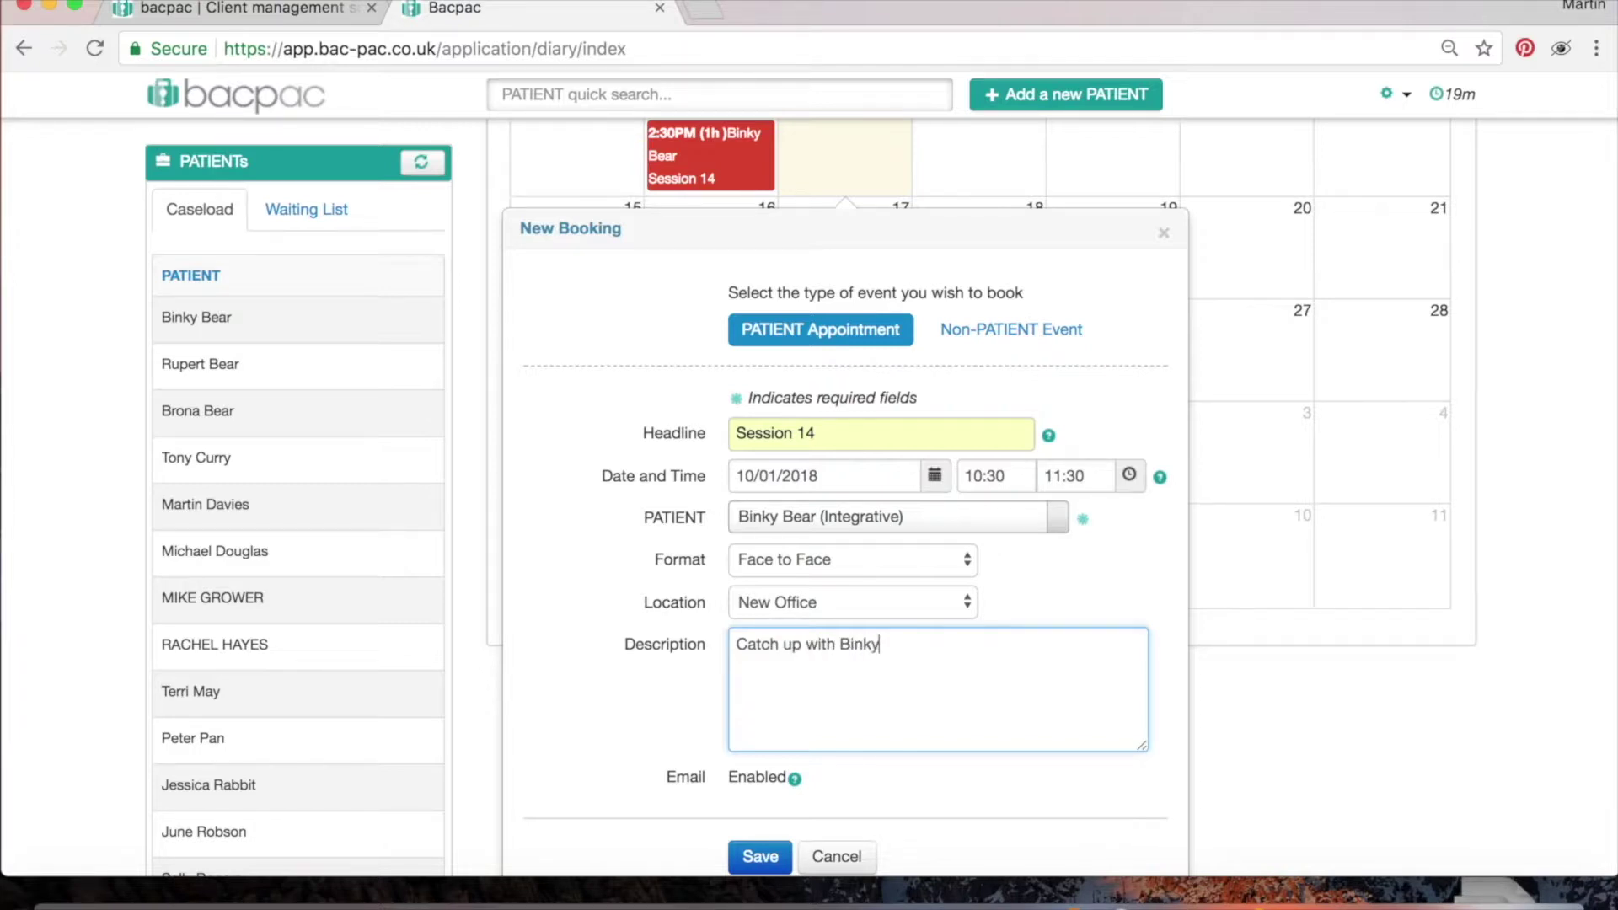
pyautogui.scroll(-3, 895, 700)
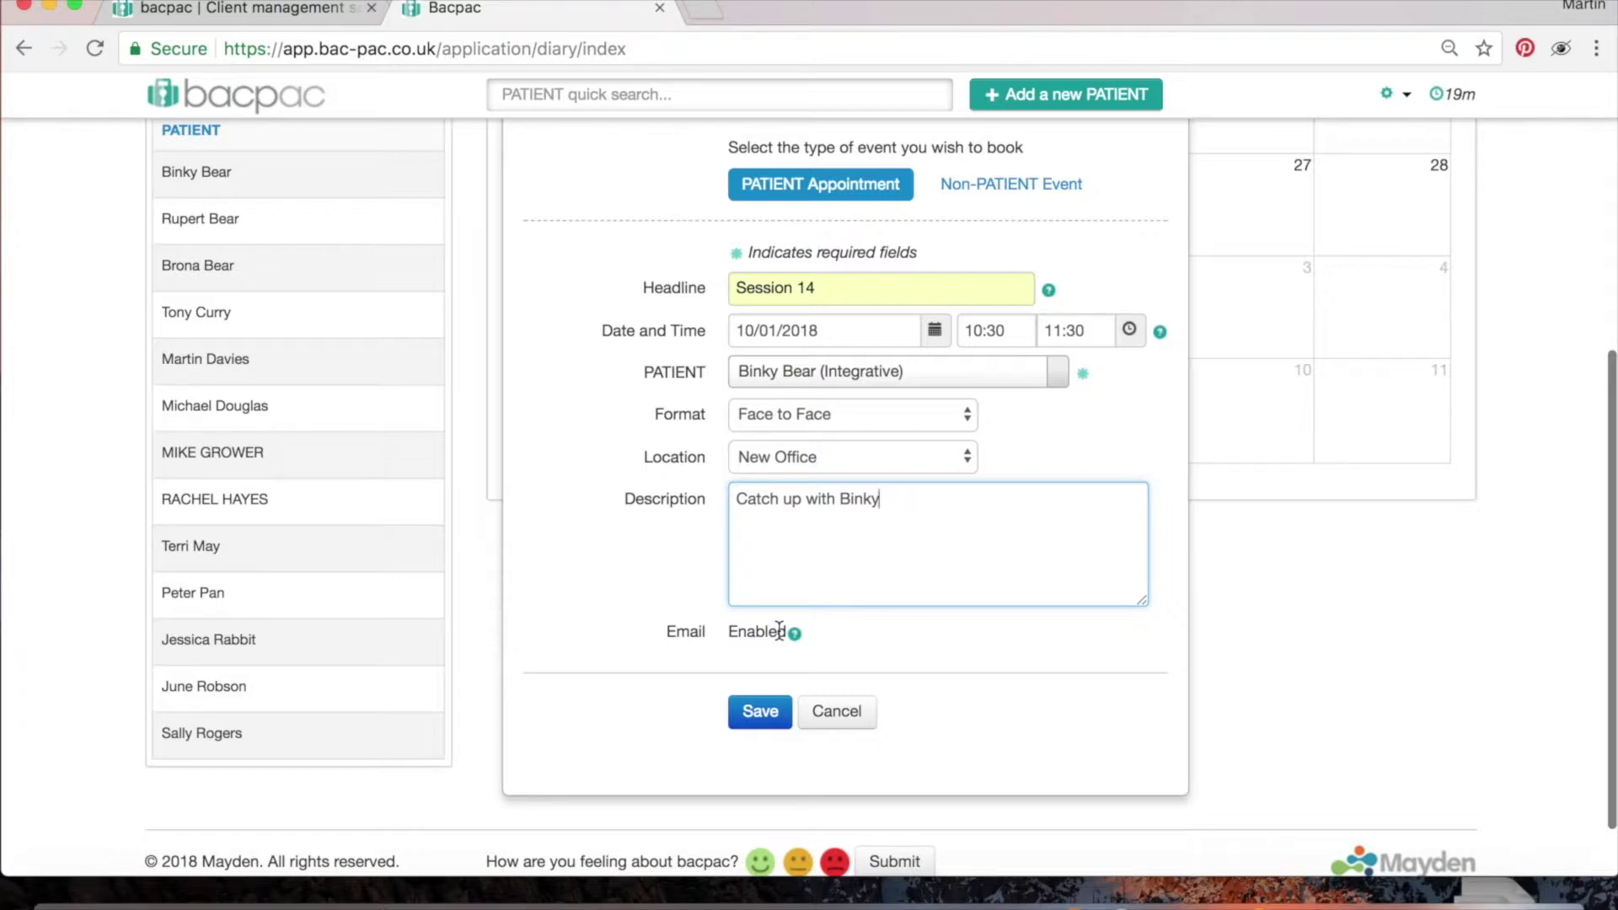
pyautogui.click(763, 710)
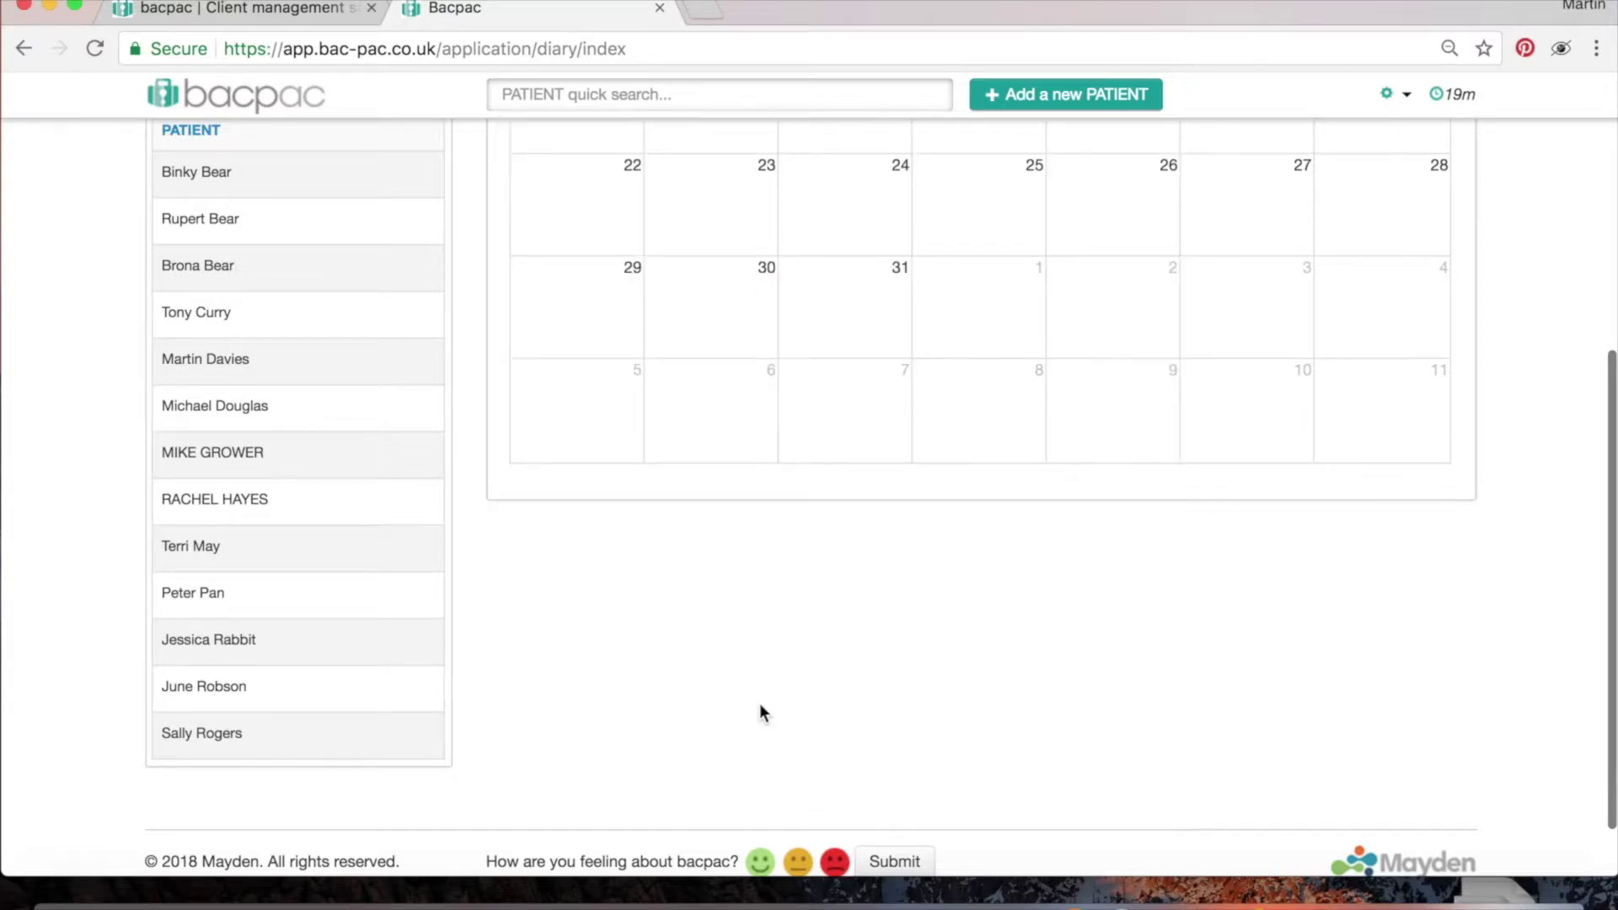
# Move the 10:30 Session 14 appointment from 10 January to 17 January 2018 and accept the move.
pyautogui.scroll(3, 760, 713)
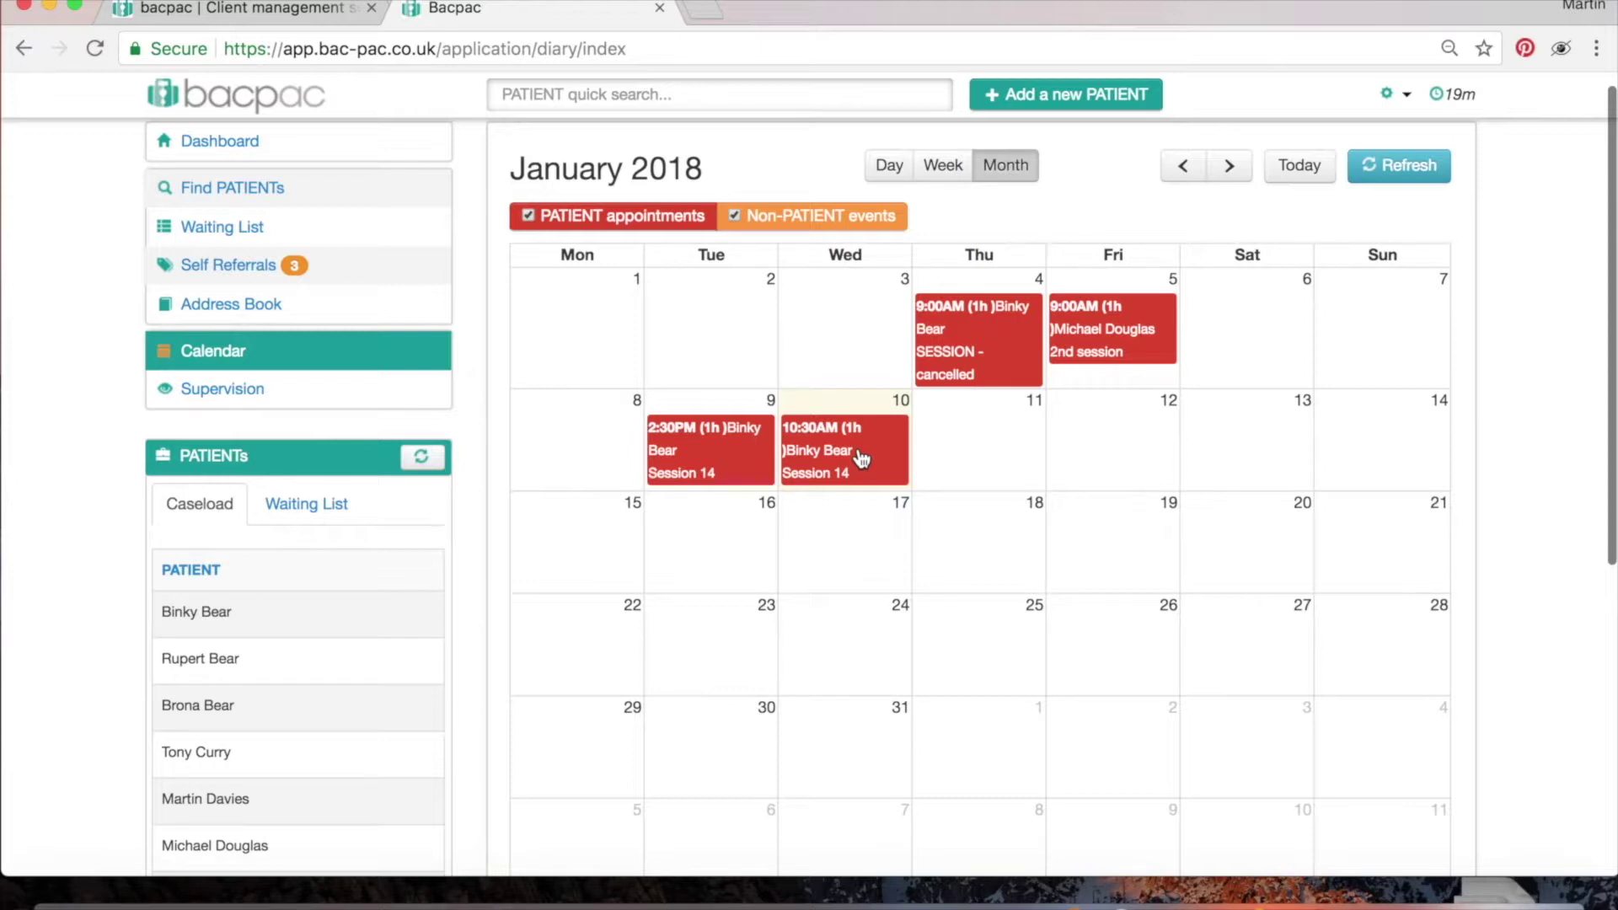
pyautogui.moveTo(860, 458); pyautogui.dragTo(862, 568)
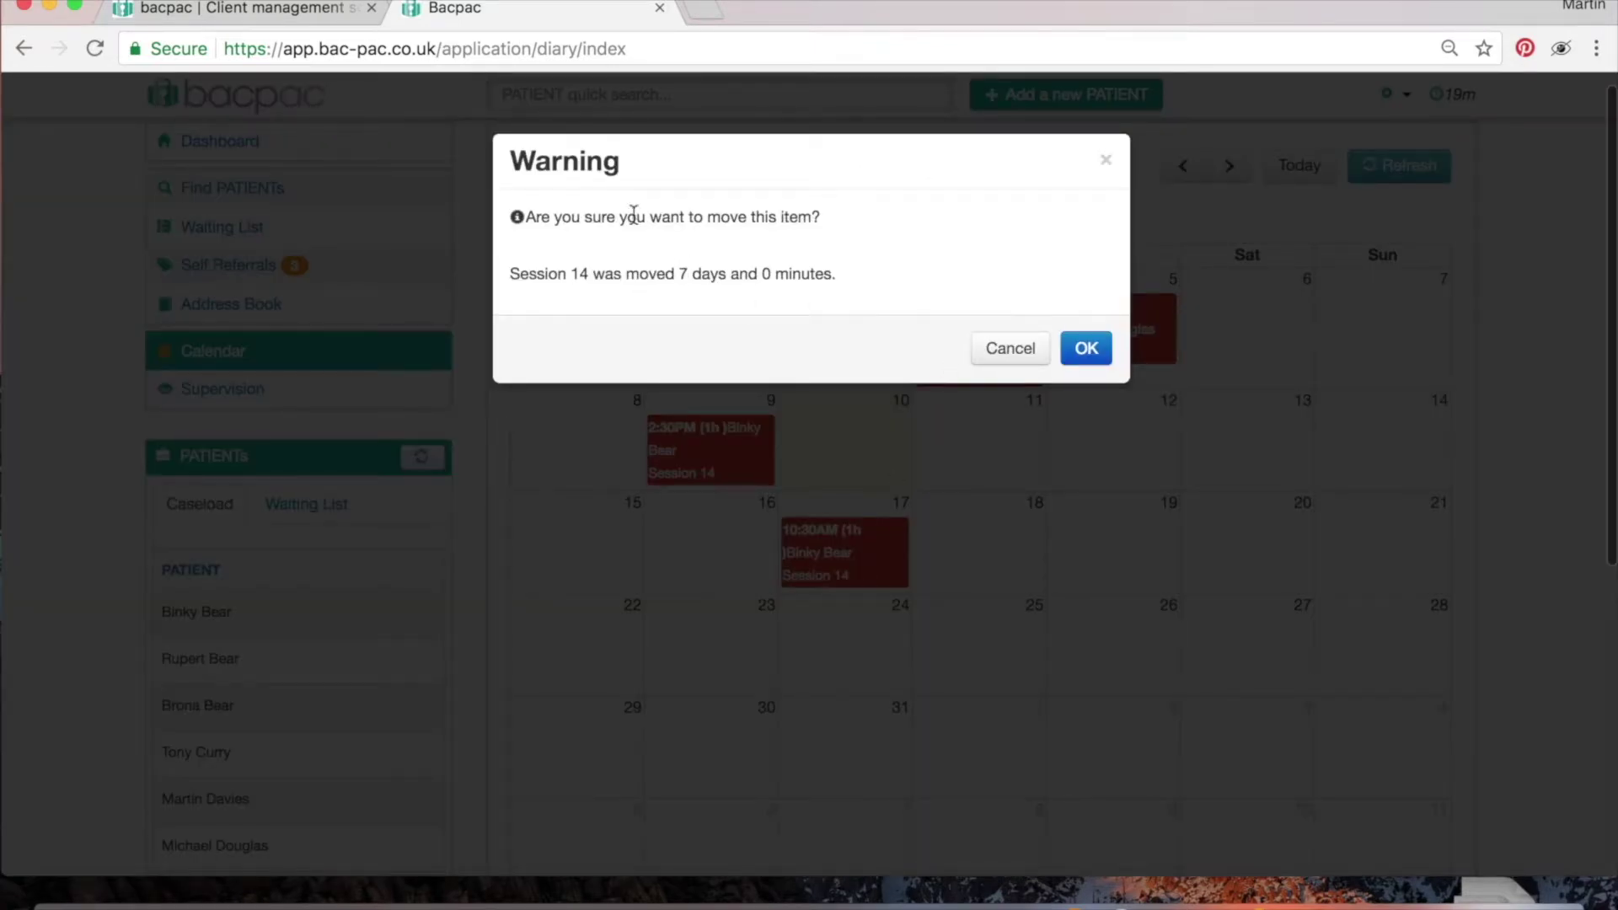
pyautogui.click(1086, 348)
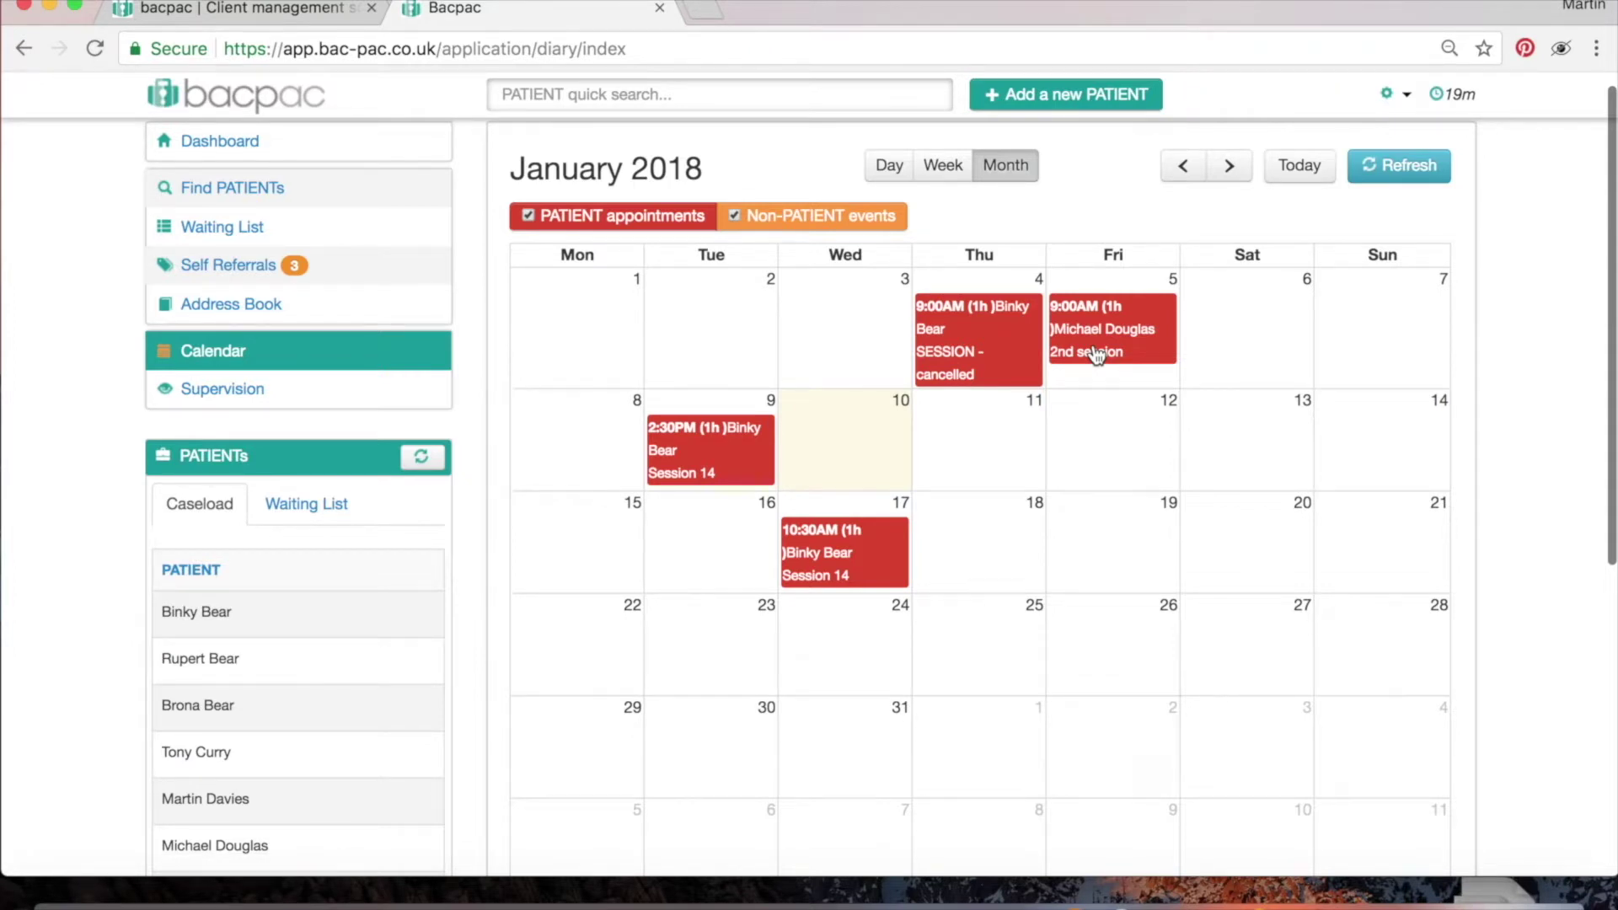
# Open the details of the Session 14 appointment on 17 January for editing.
pyautogui.click(882, 572)
pyautogui.scroll(-3, 1015, 528)
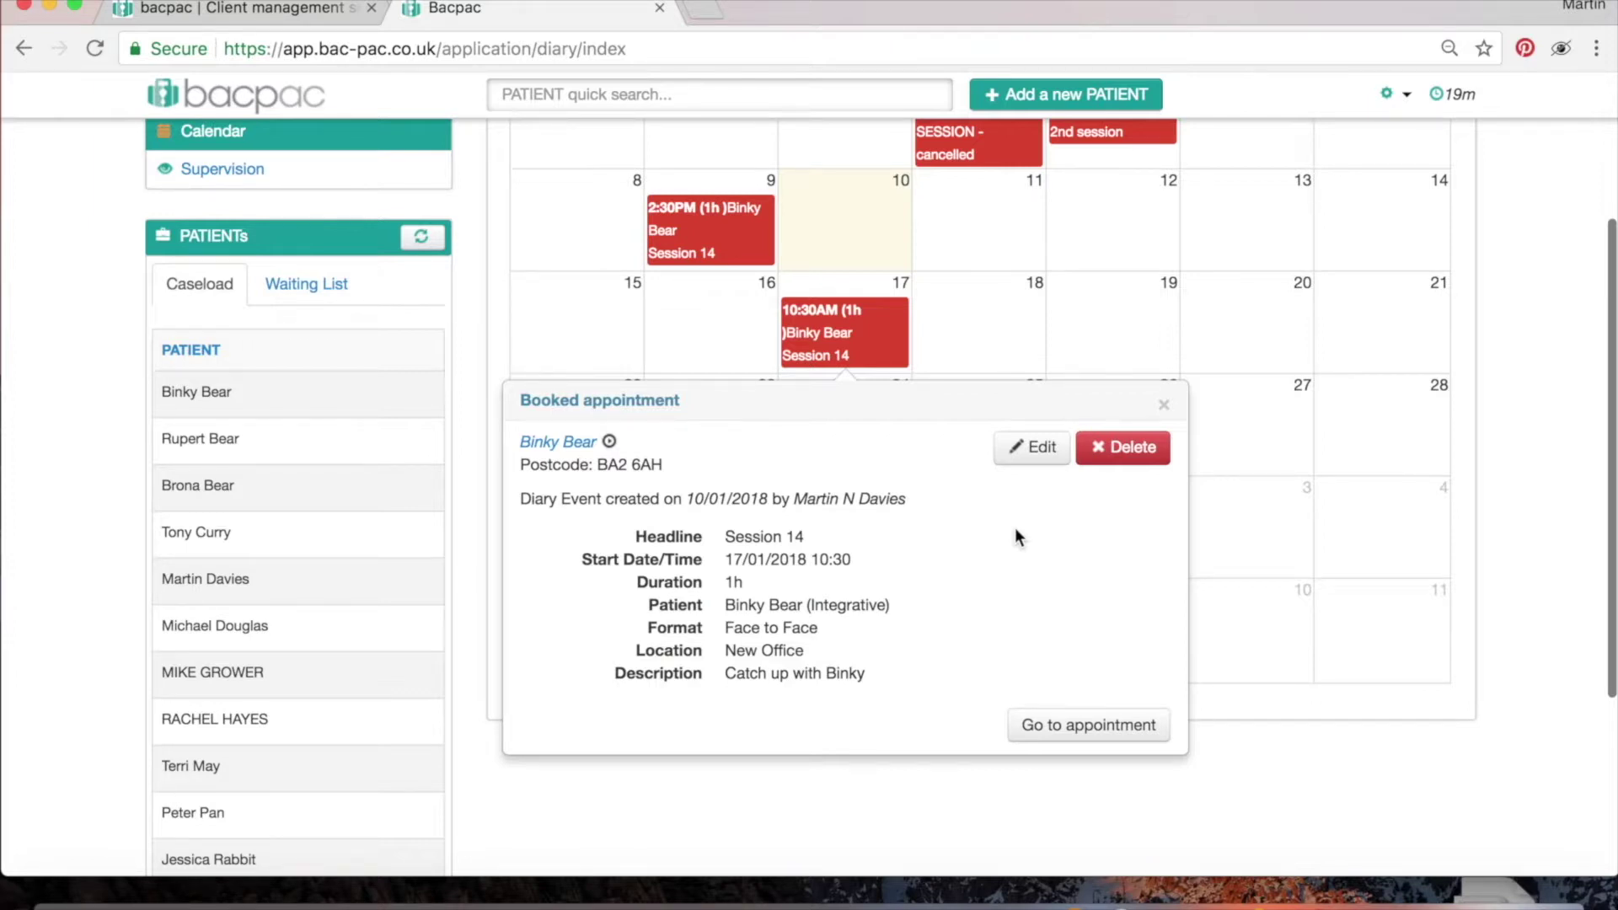
pyautogui.click(1033, 447)
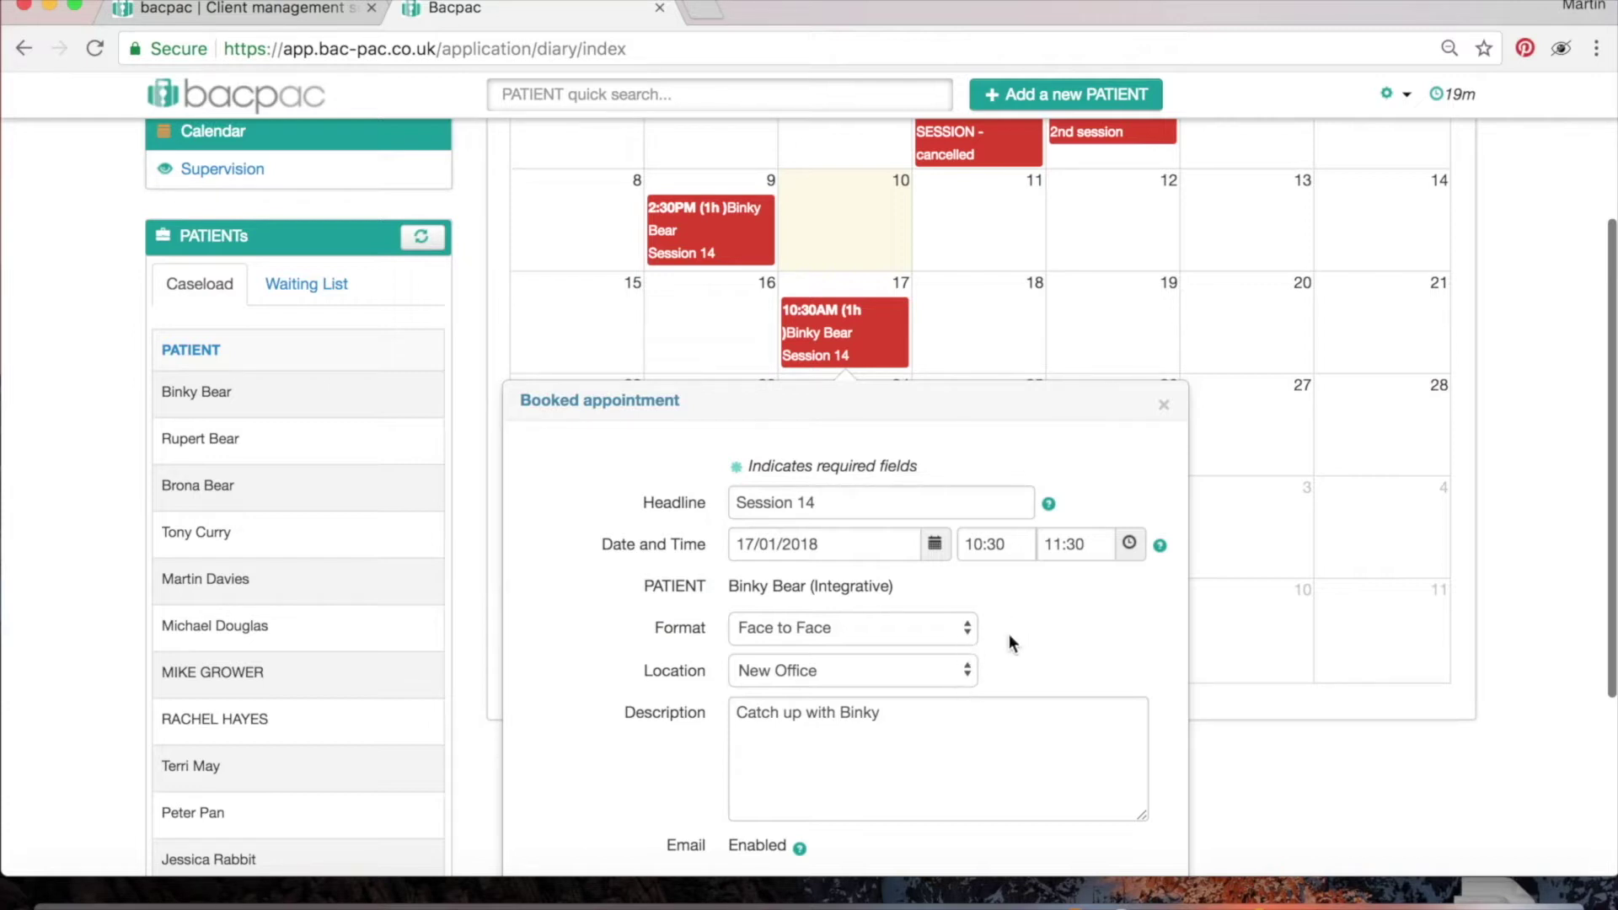
pyautogui.scroll(-5, 1009, 633)
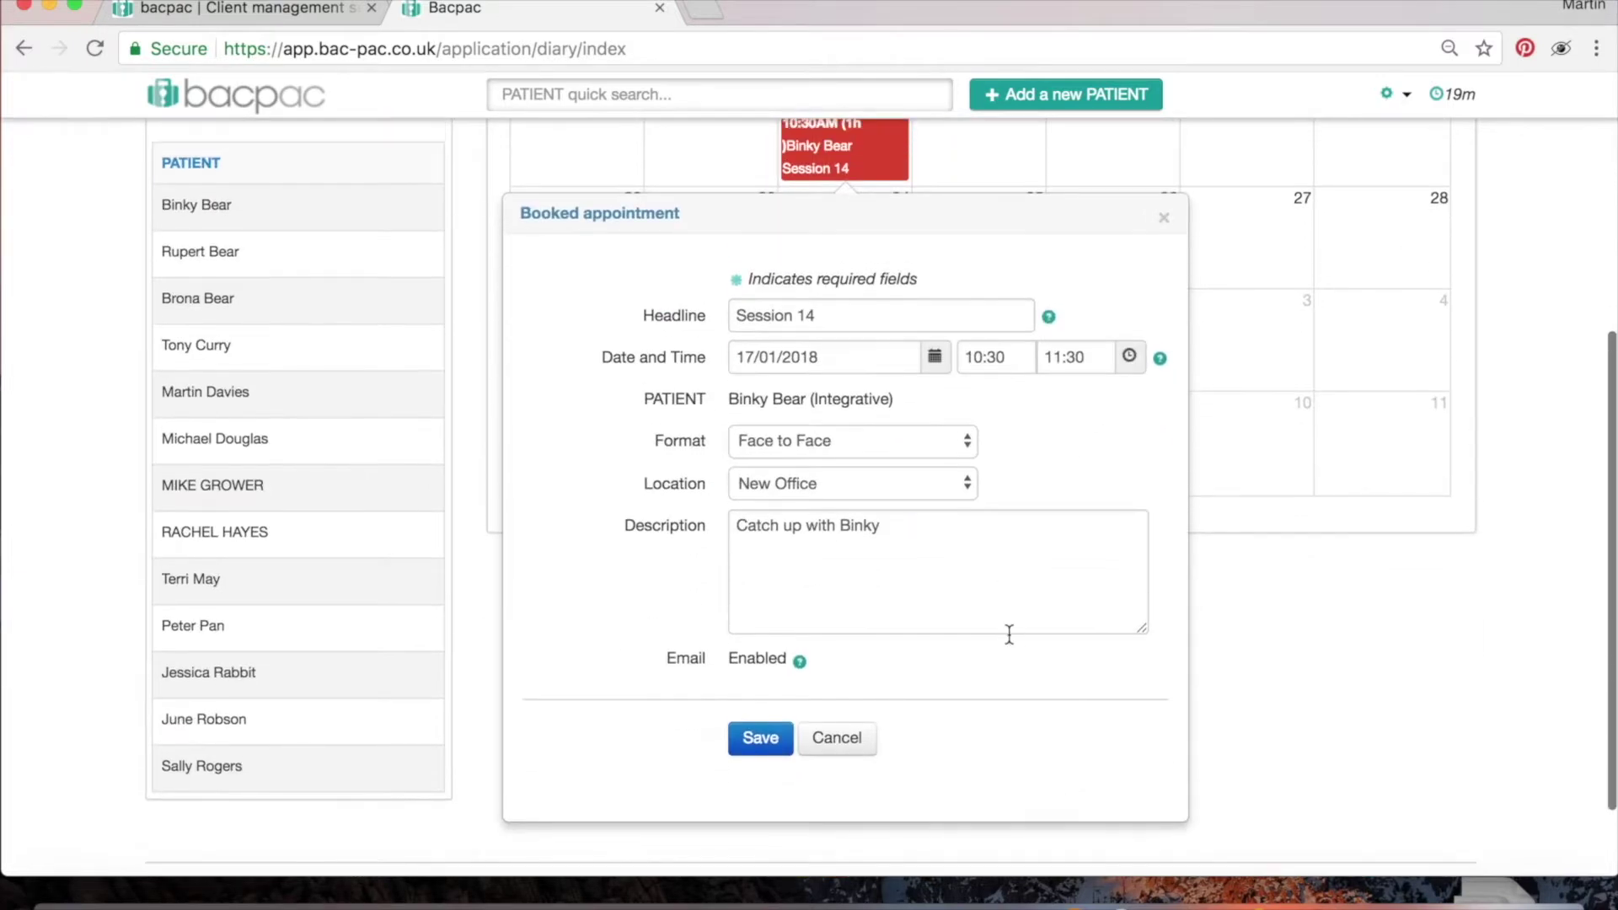
# Save the Session 14 booking and go from its 17 January calendar entry to the appointment in the patient's record.
pyautogui.click(759, 739)
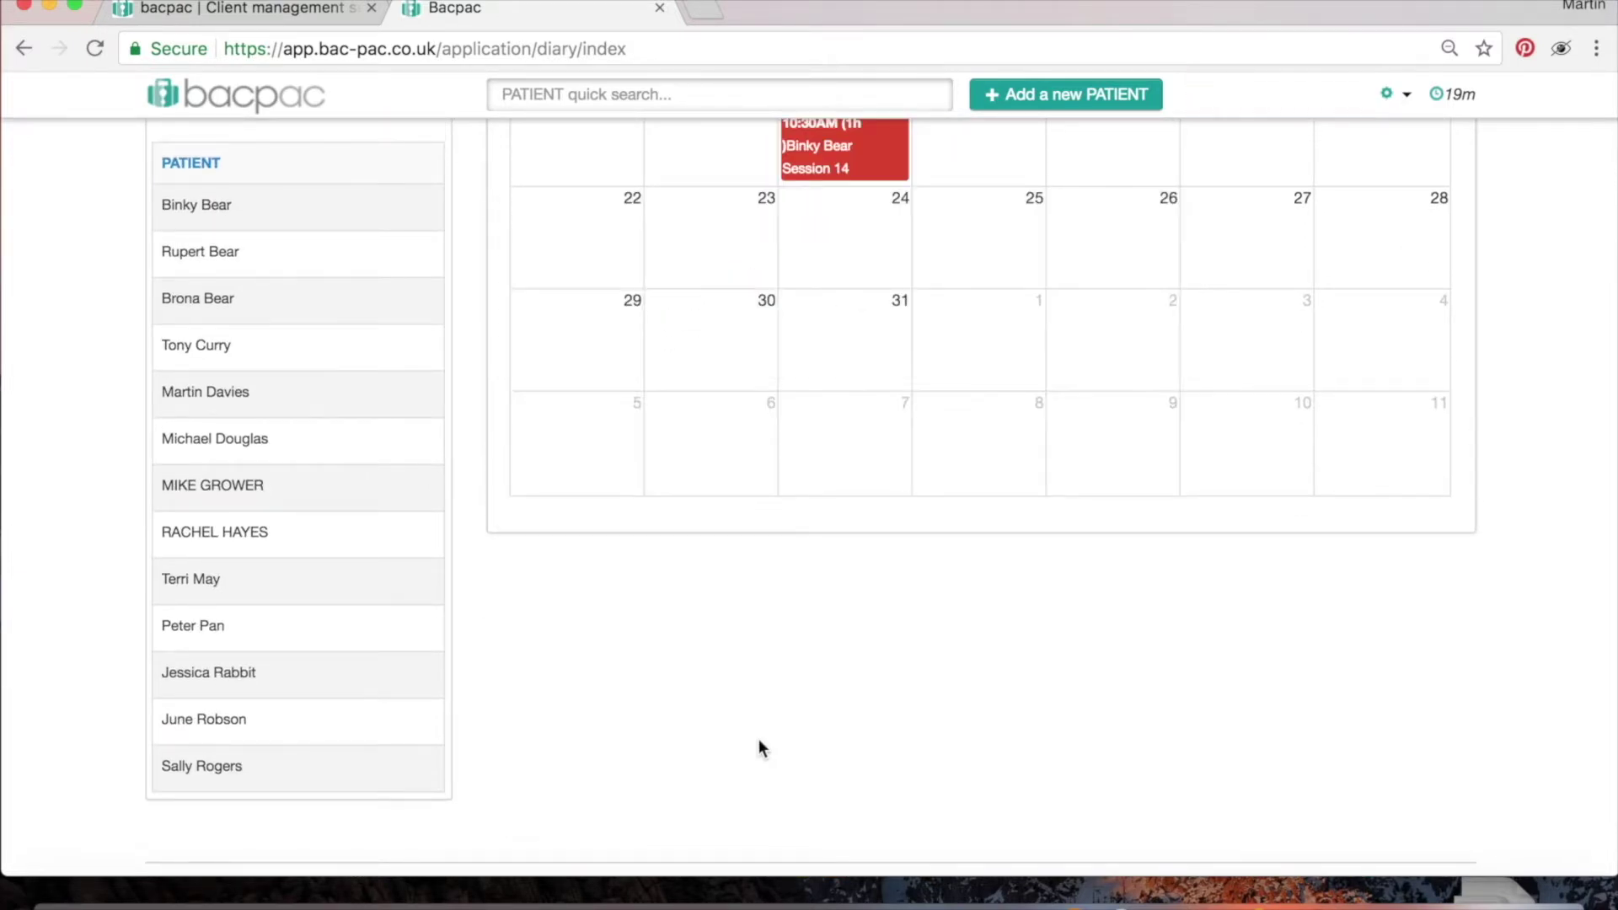
pyautogui.click(887, 408)
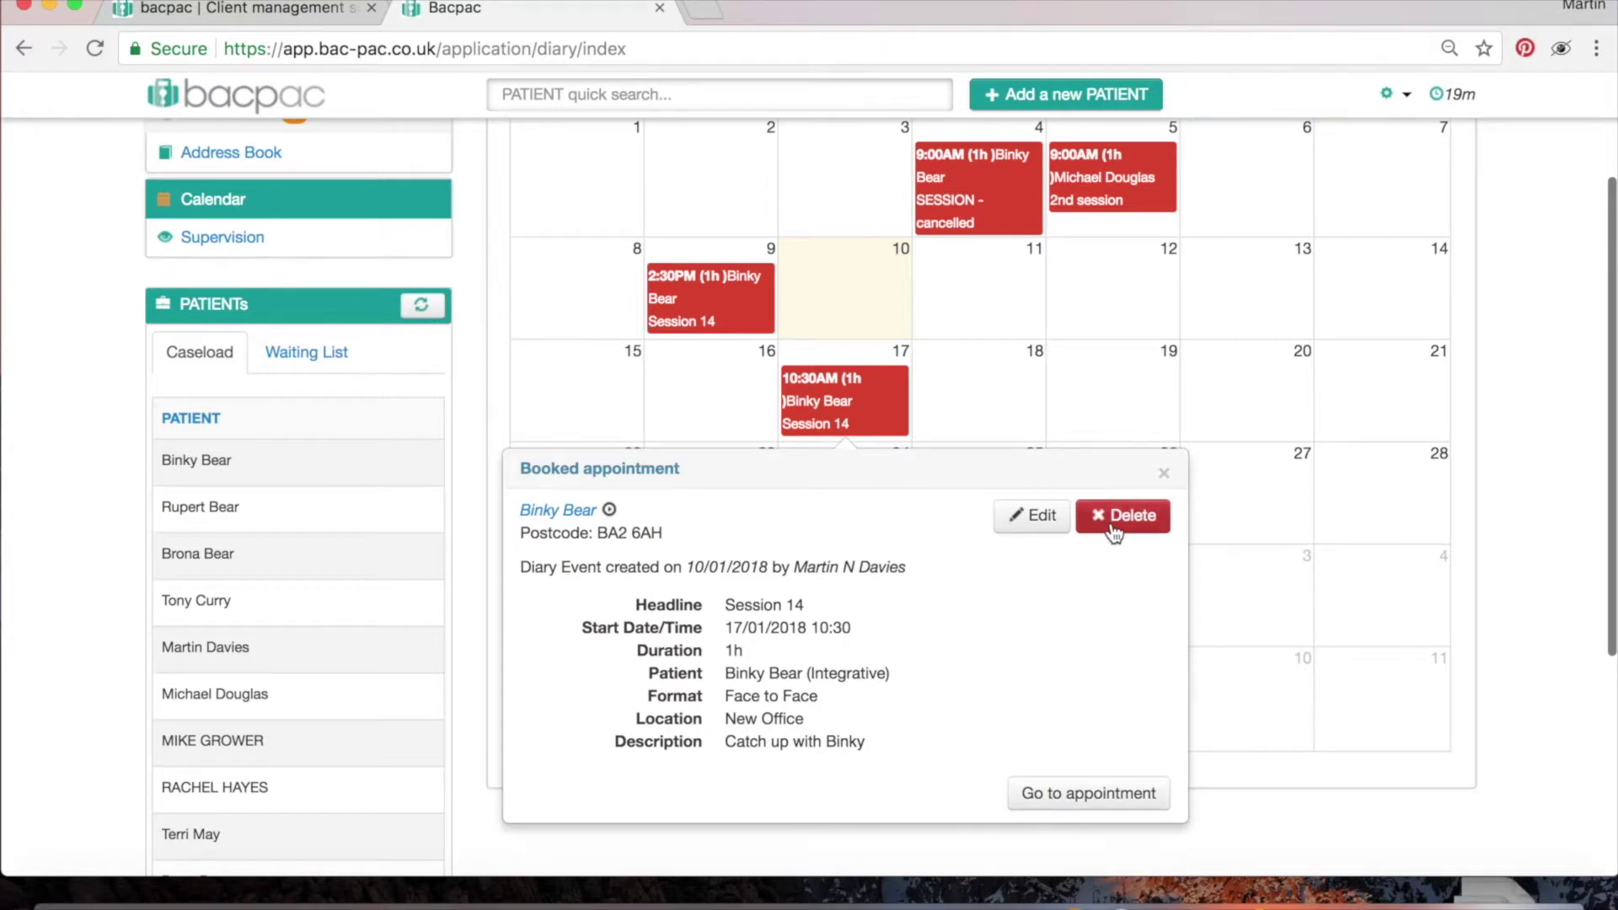
pyautogui.scroll(-3, 1055, 589)
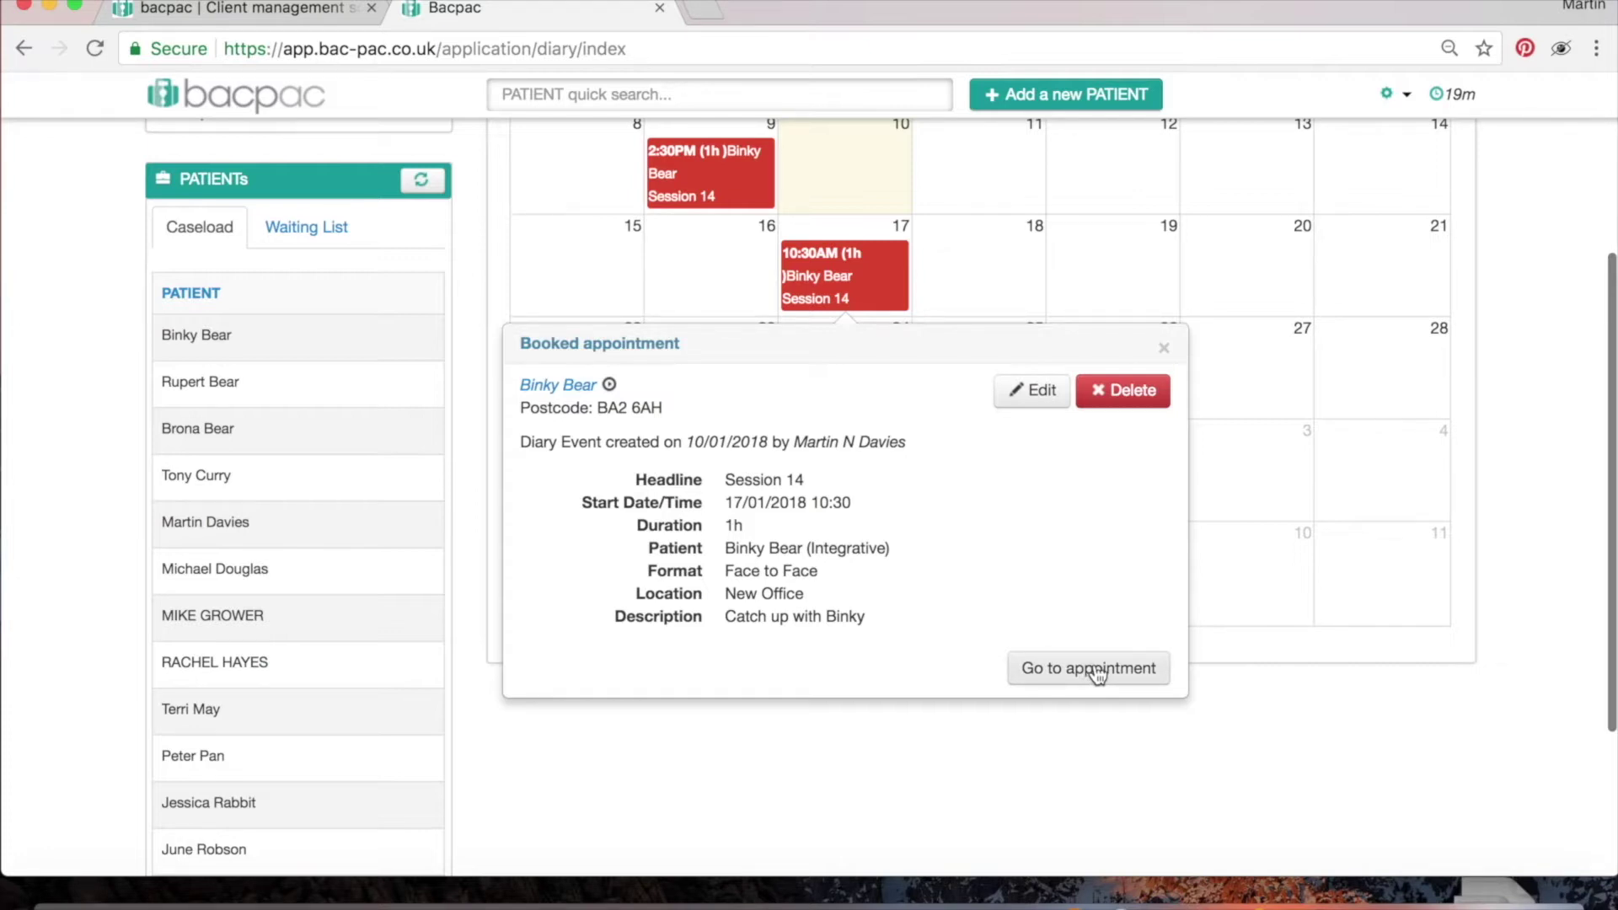
pyautogui.click(1092, 668)
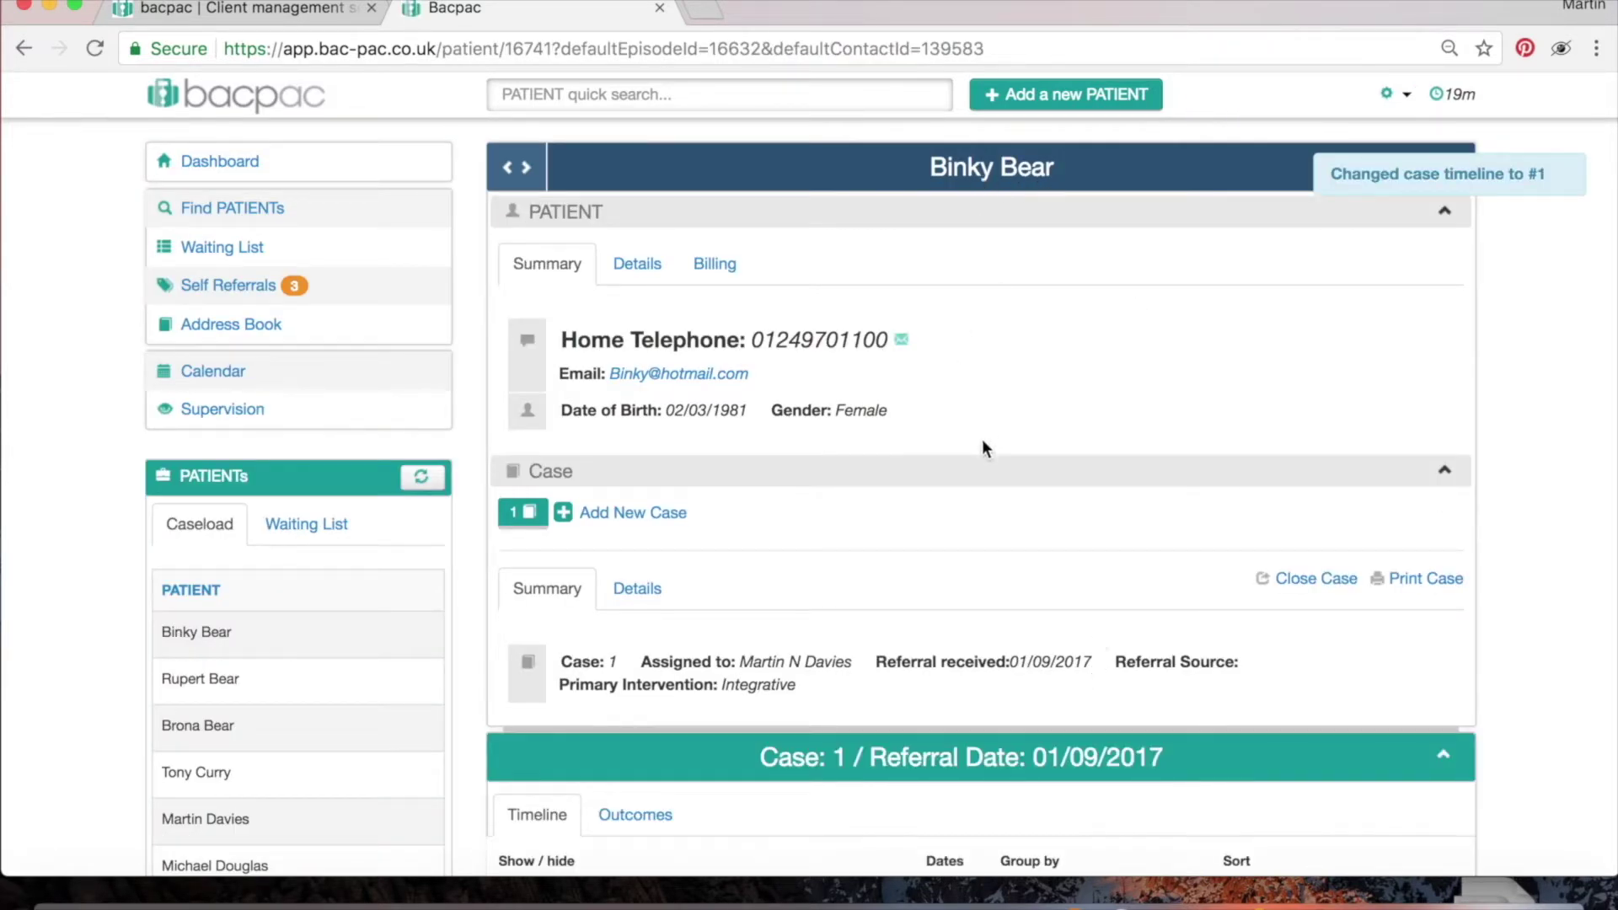
# Find Contact 18, Session 14, in the patient's case timeline and view its appointment details.
pyautogui.scroll(-3, 984, 442)
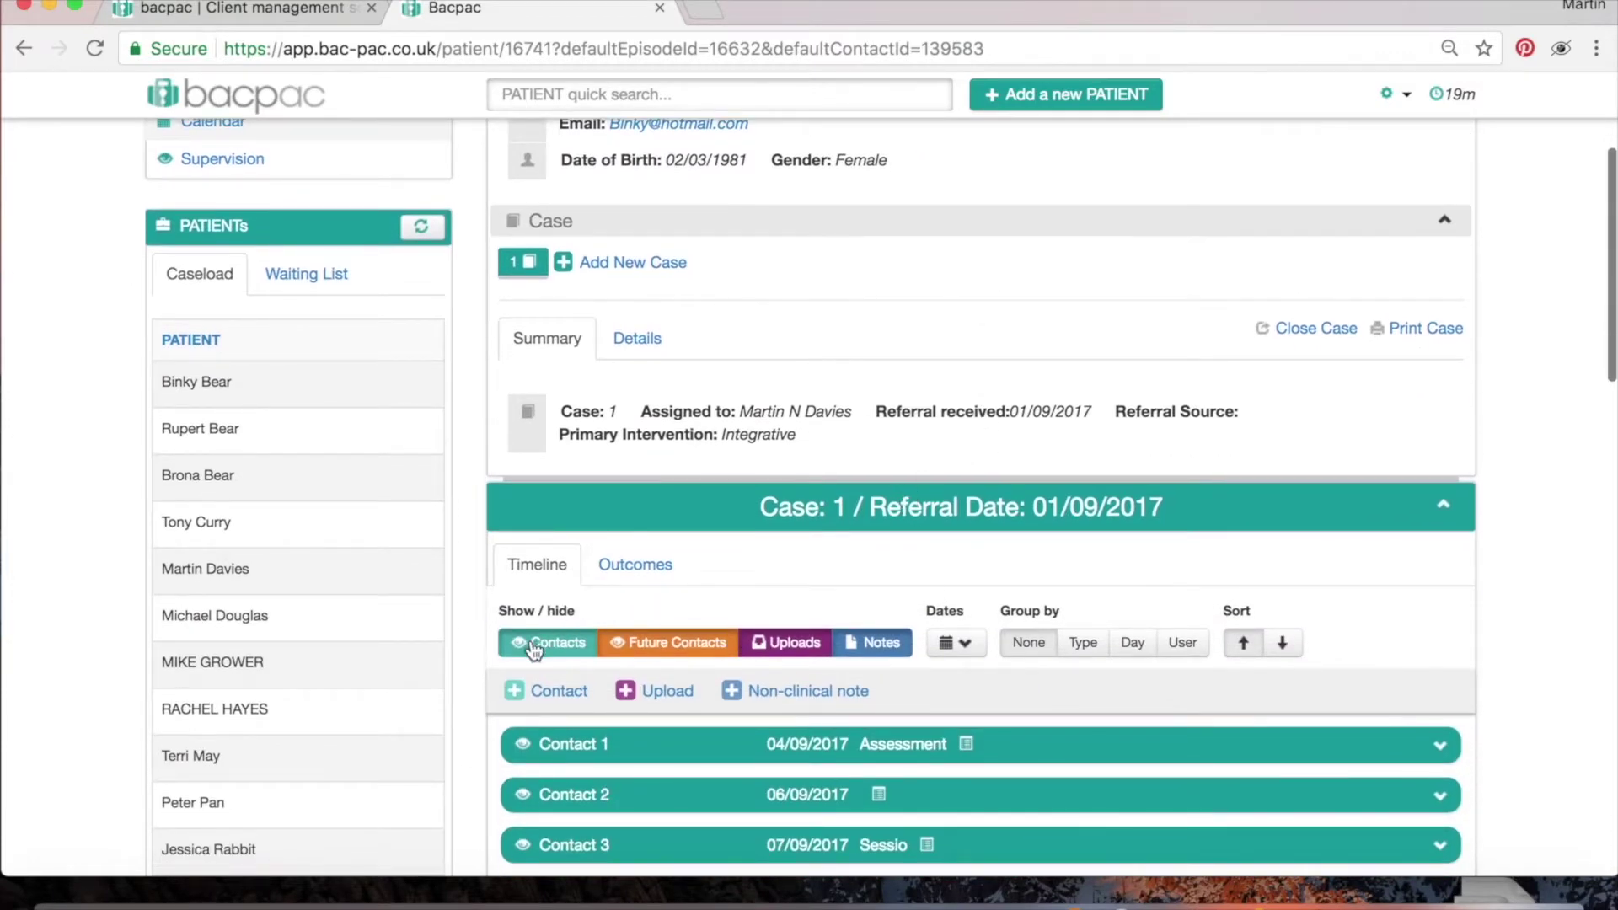
pyautogui.scroll(-7, 796, 642)
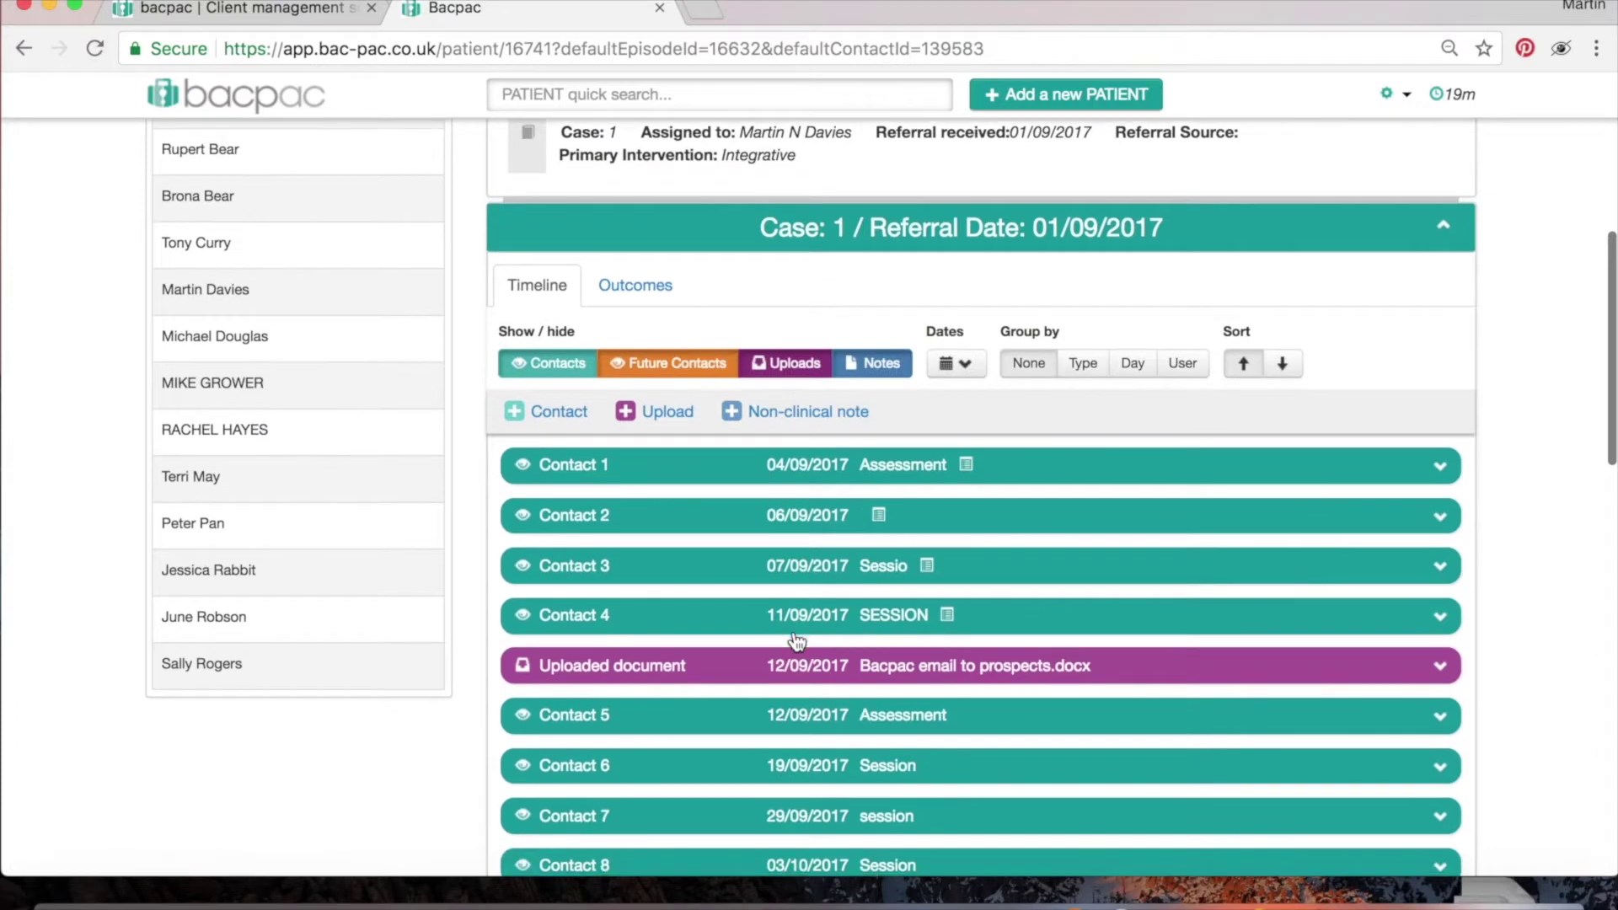
pyautogui.scroll(-6, 793, 640)
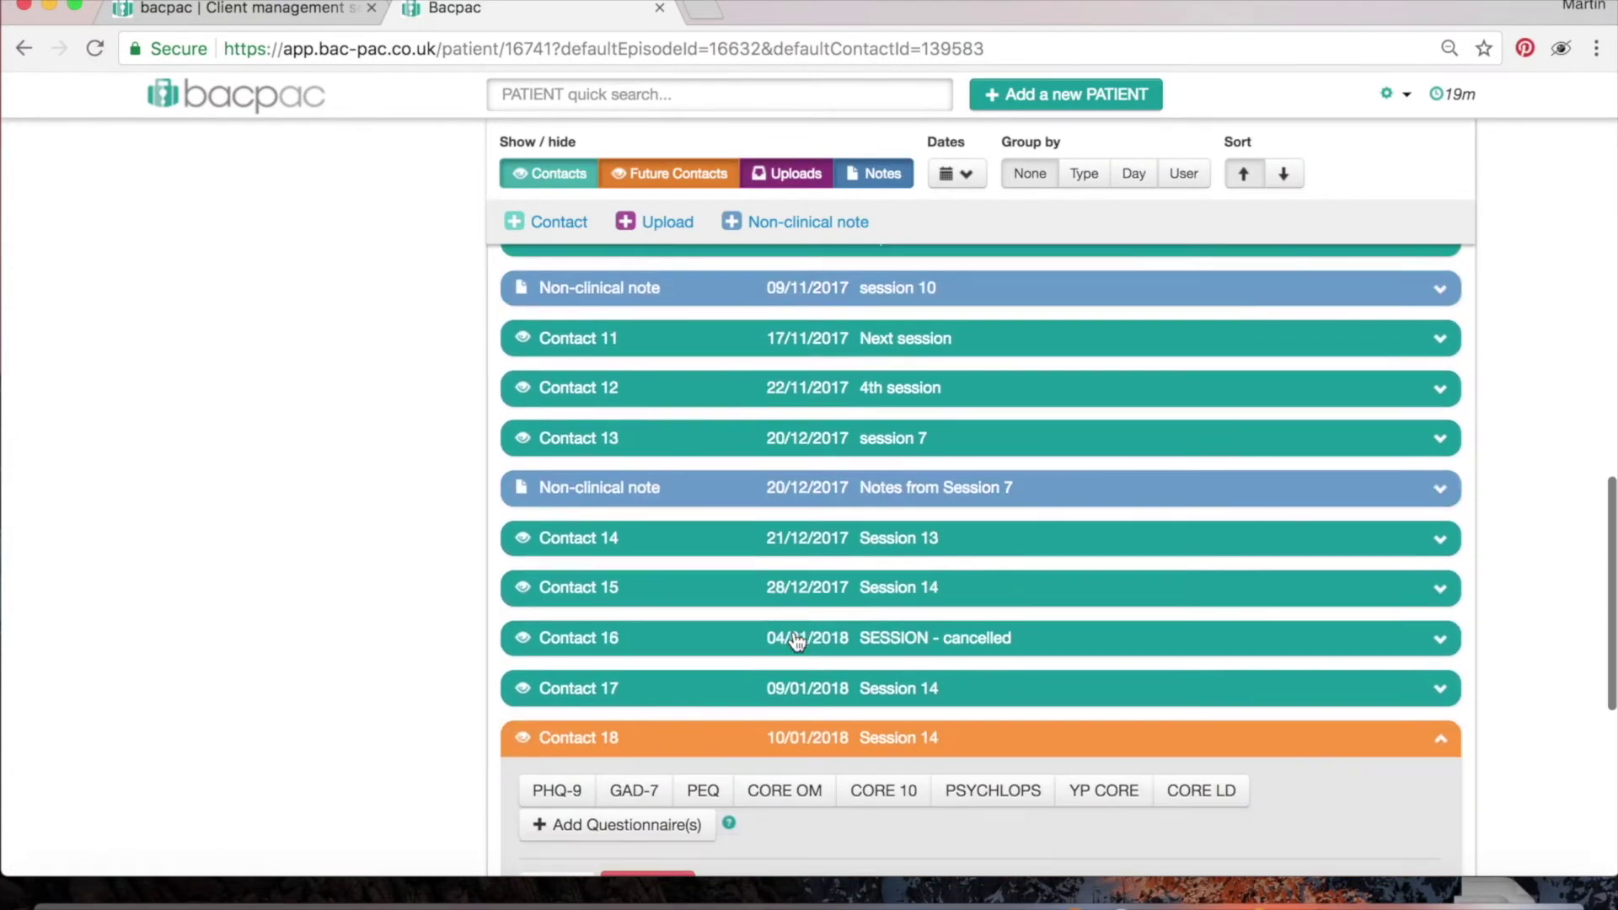
pyautogui.scroll(1, 794, 630)
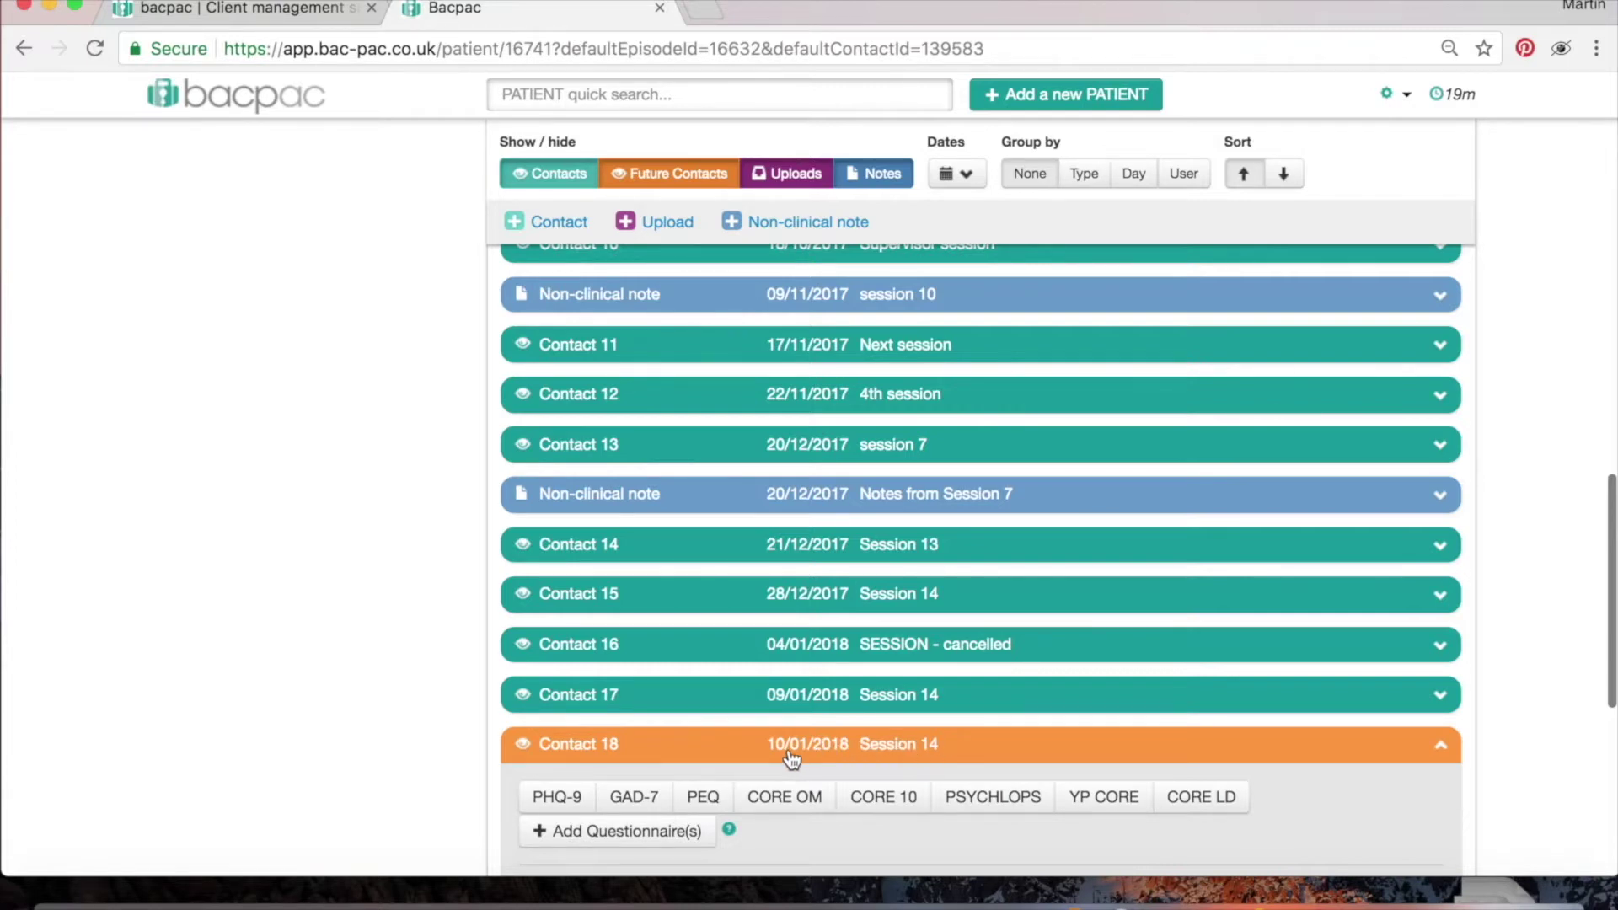
pyautogui.click(850, 748)
pyautogui.click(850, 745)
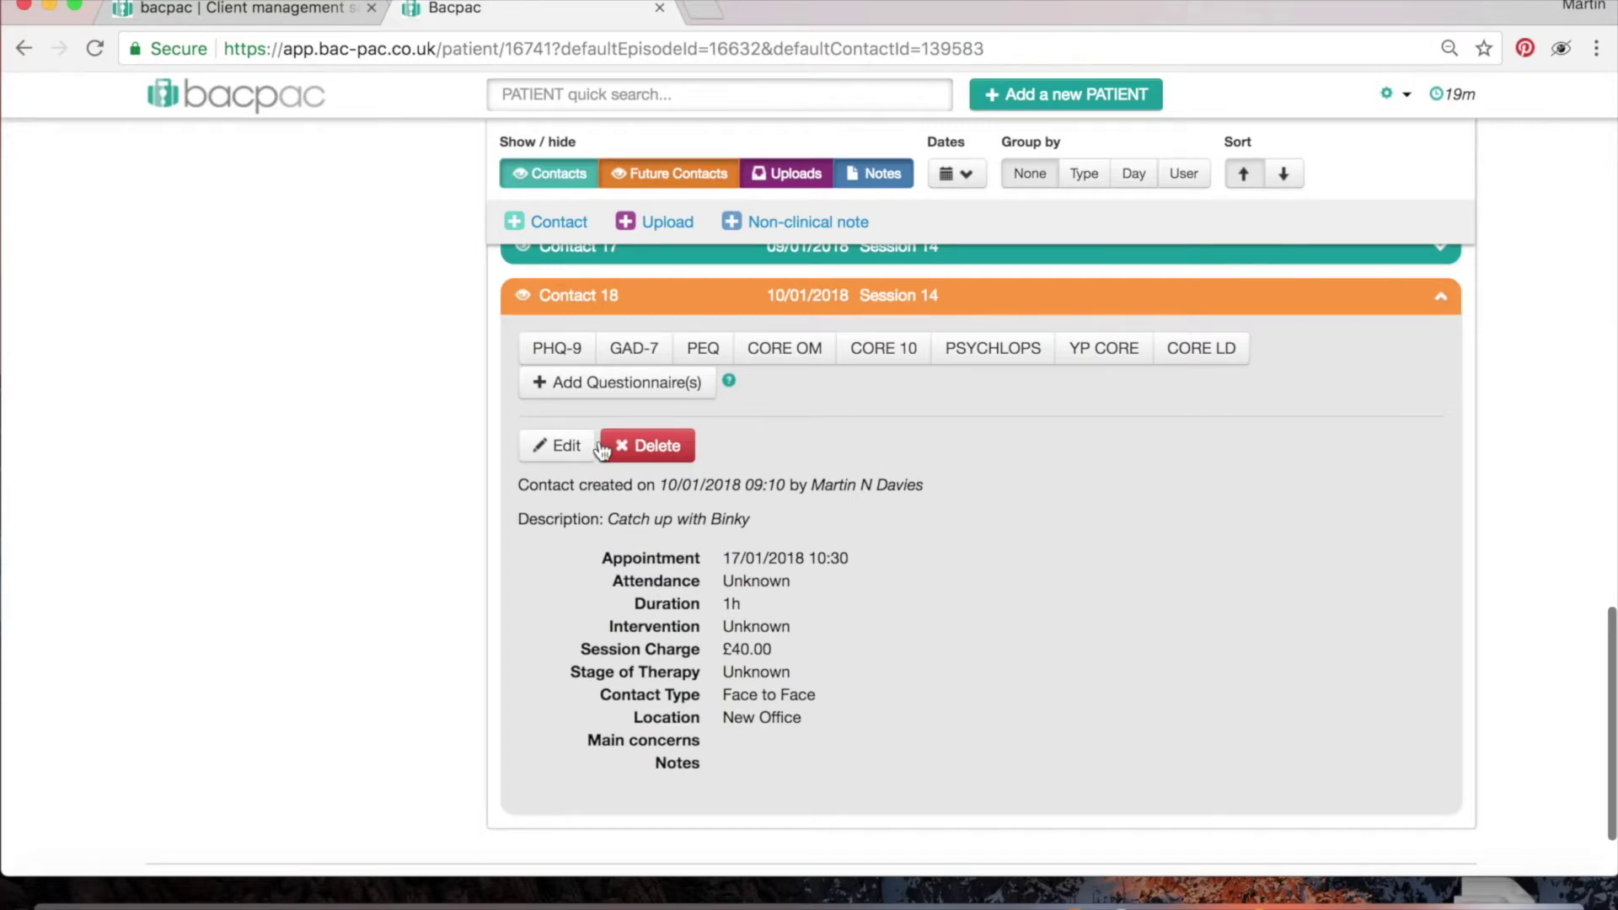
# Open a new PHQ-9 questionnaire for Contact 18 and look over its questions.
pyautogui.click(573, 352)
pyautogui.click(596, 384)
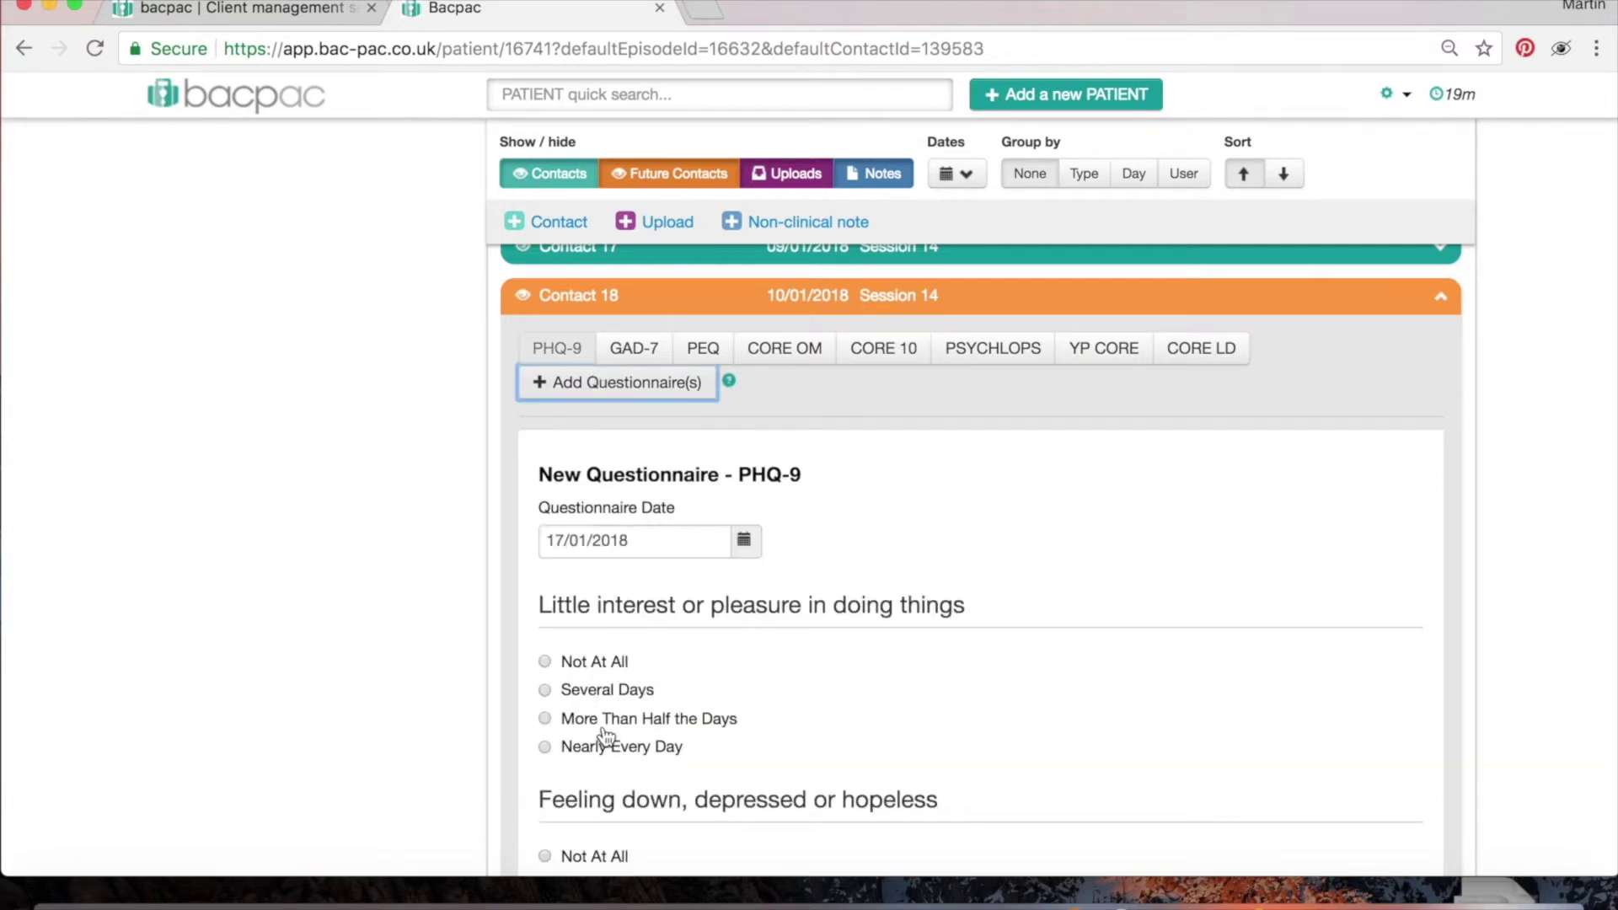
pyautogui.scroll(-5, 604, 735)
pyautogui.scroll(10, 604, 735)
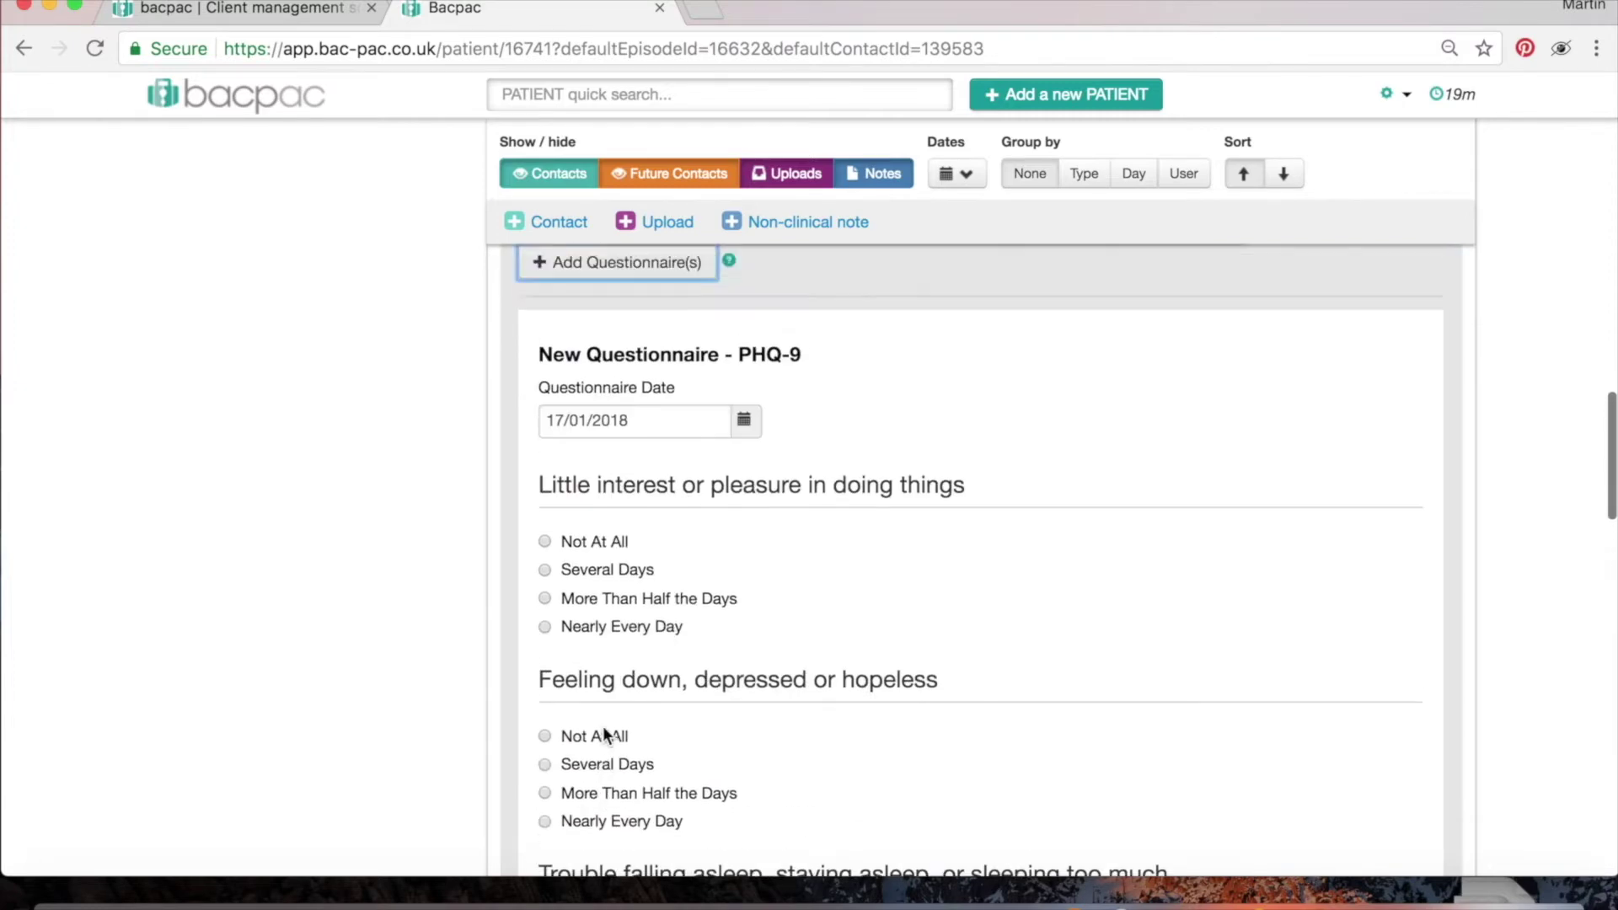
pyautogui.scroll(15, 604, 726)
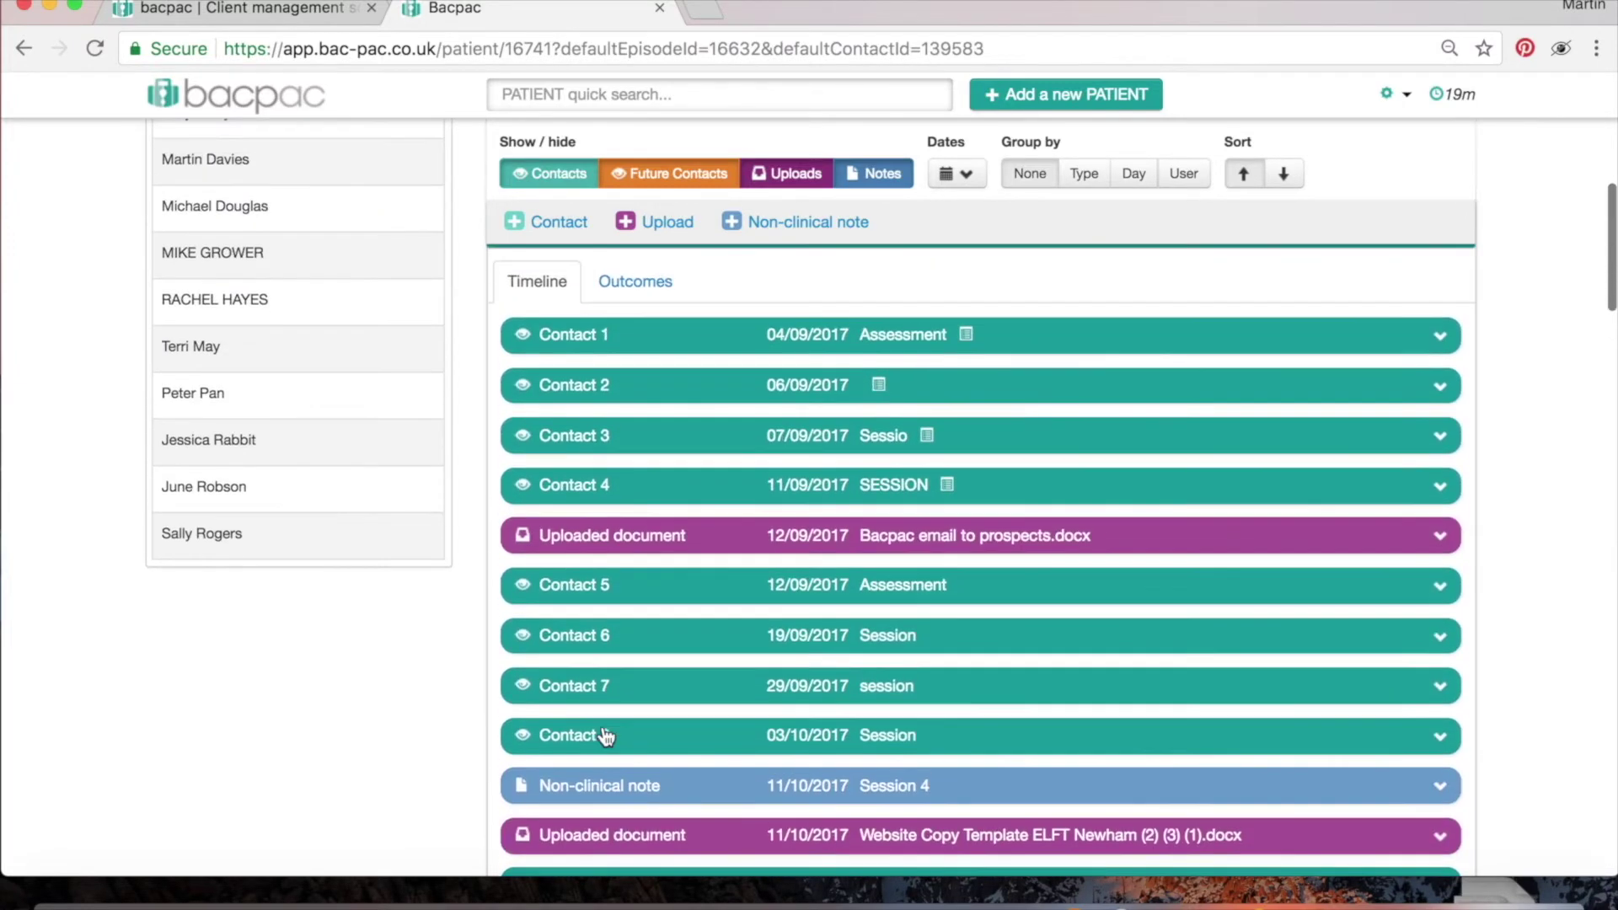
pyautogui.scroll(3, 603, 735)
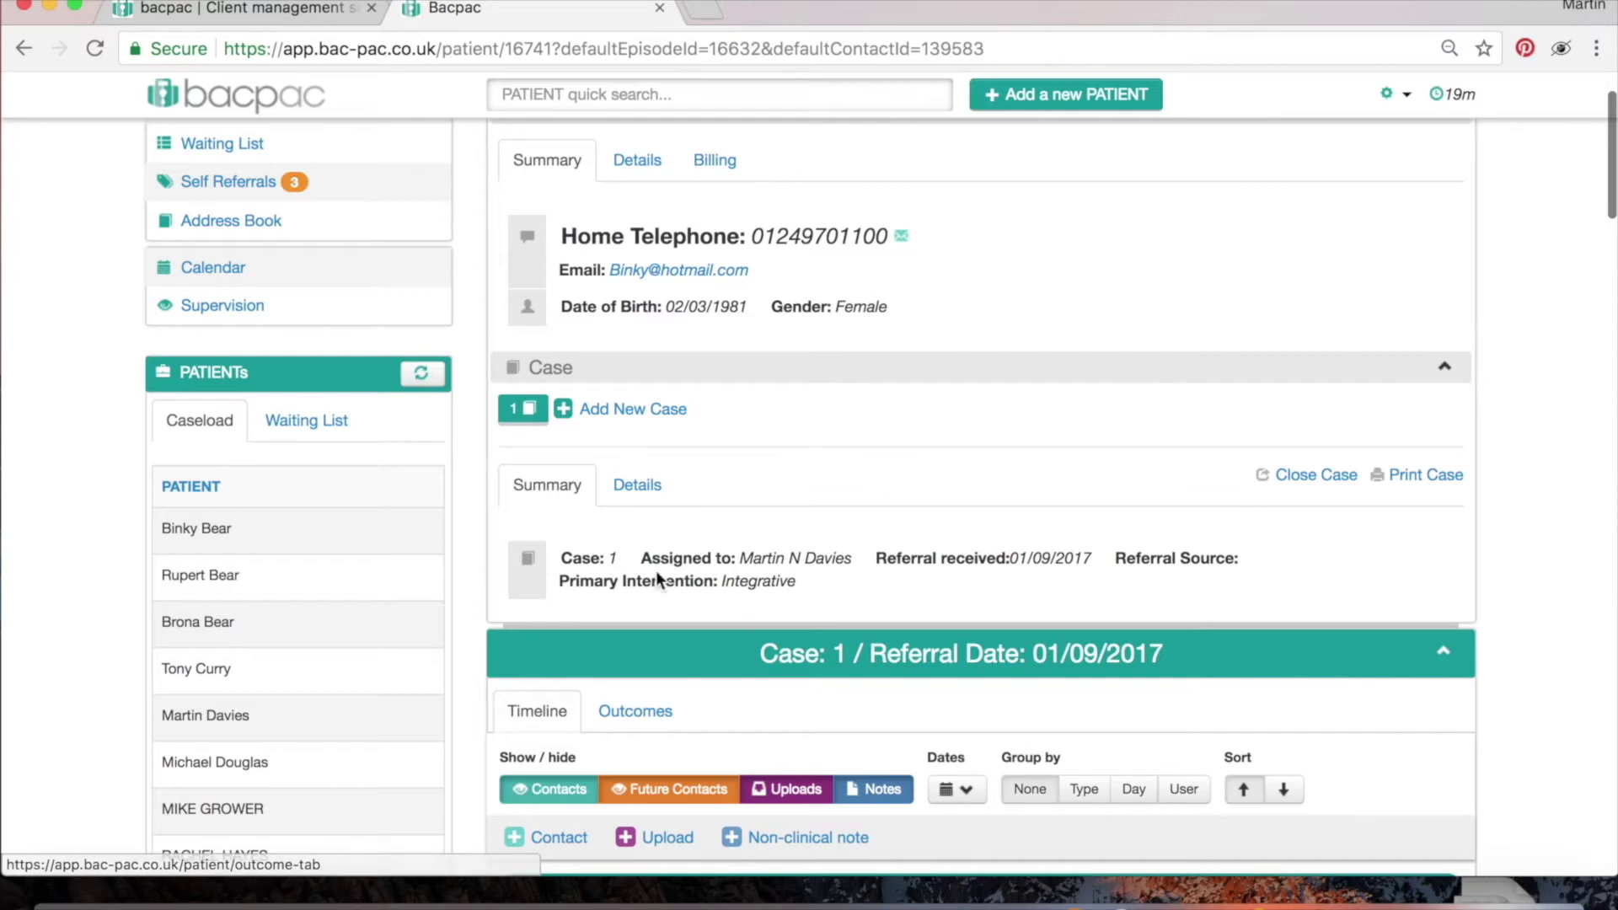
# Return to the calendar and switch the display of non-patient events off and on again.
pyautogui.click(233, 272)
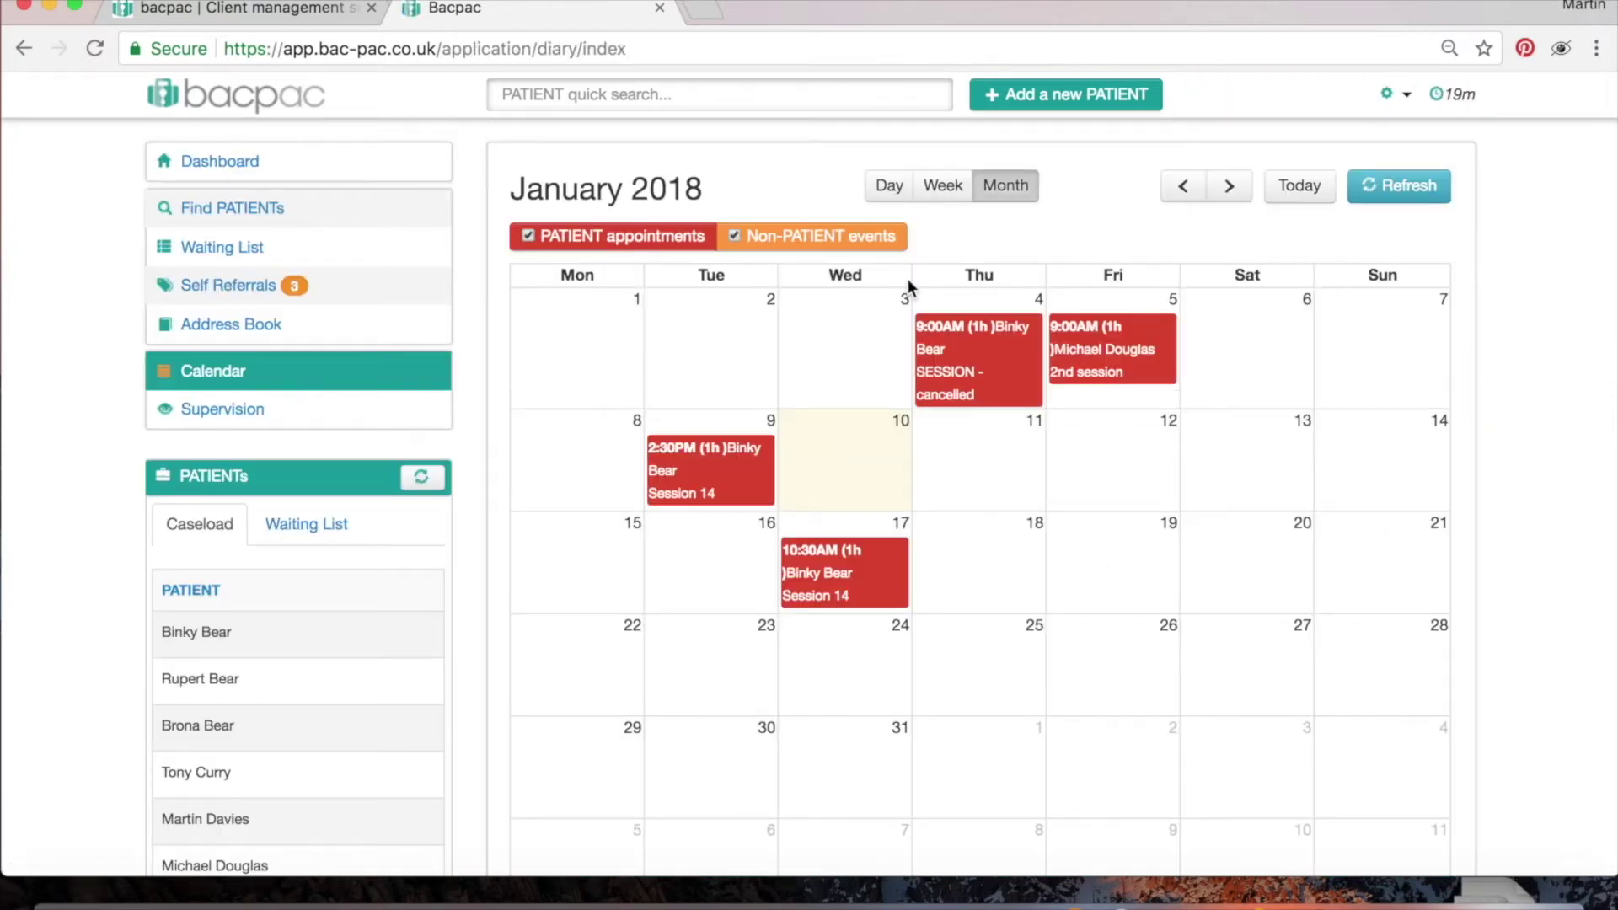
pyautogui.click(856, 242)
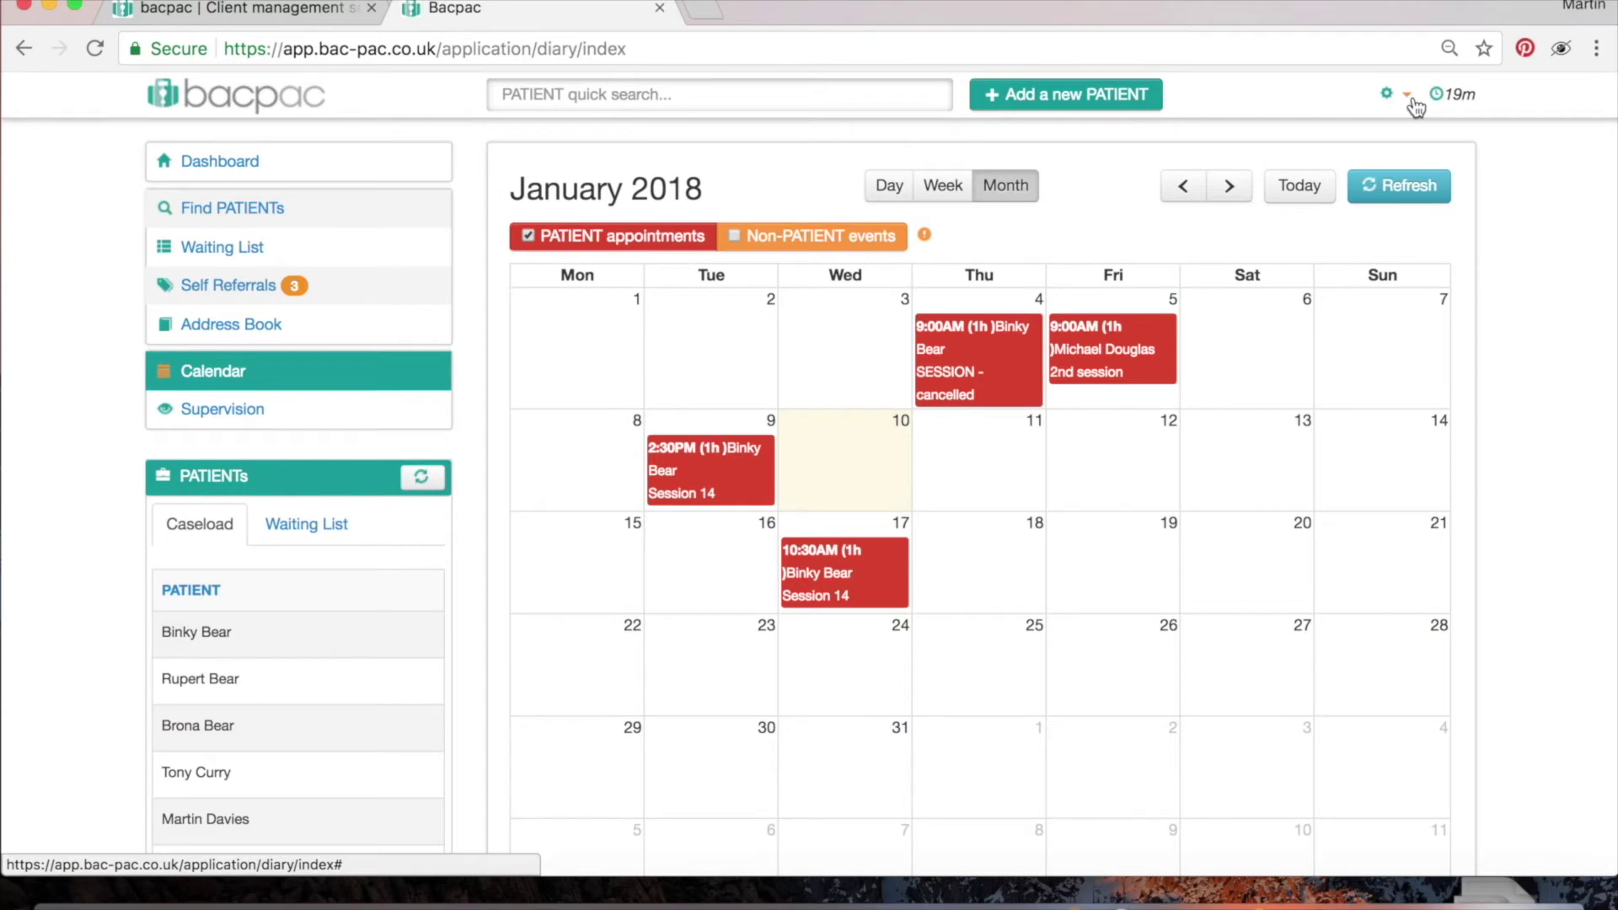
pyautogui.click(847, 239)
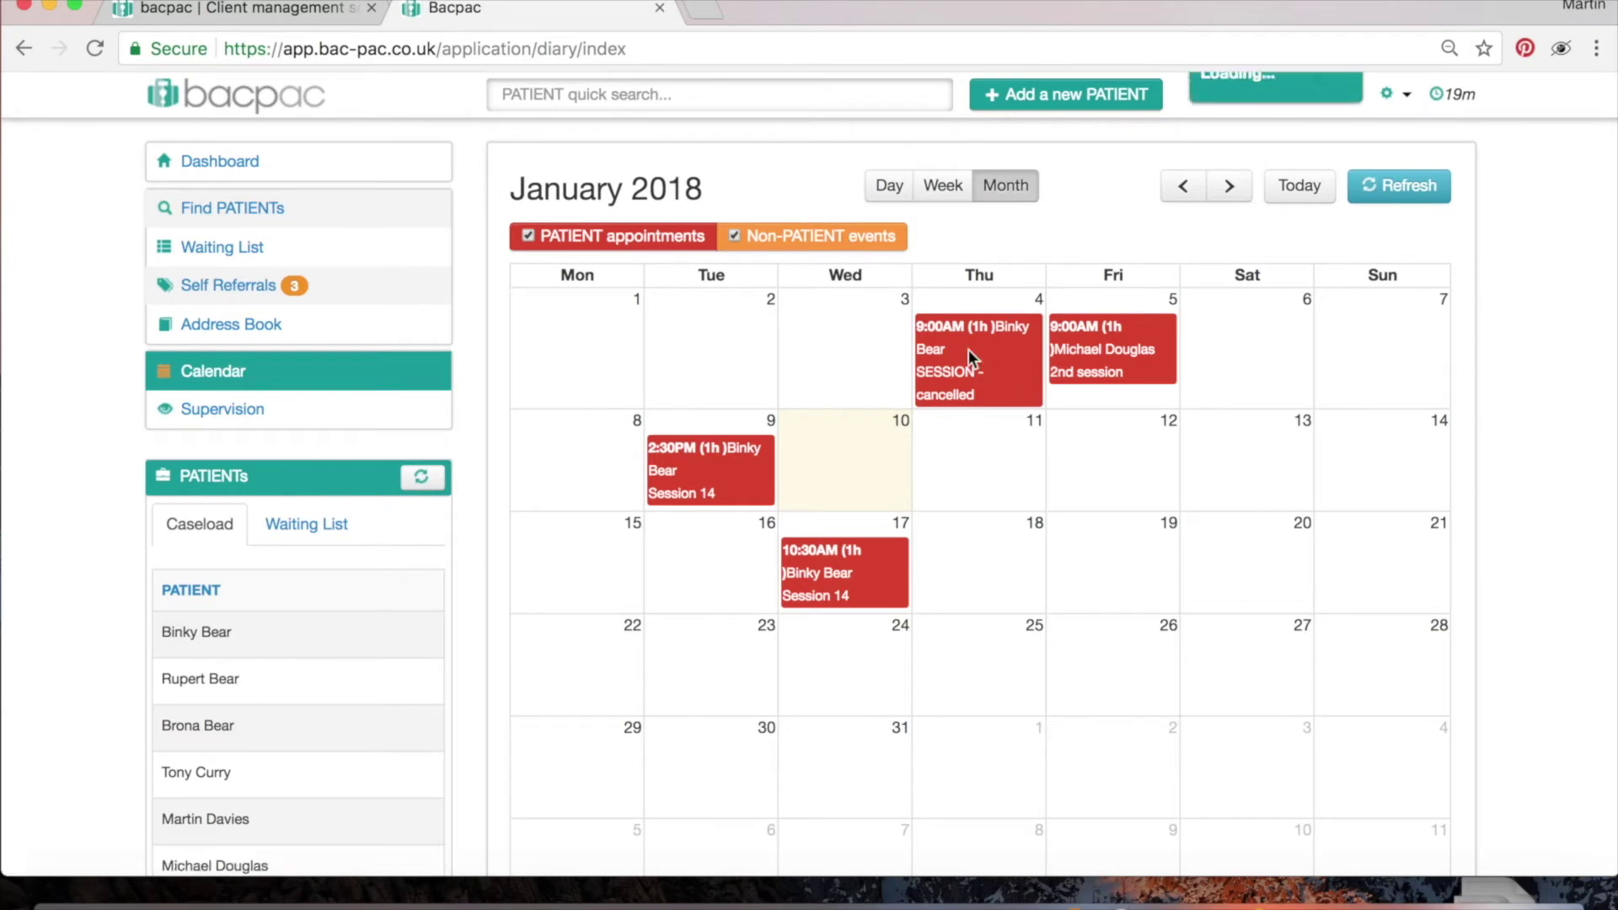
# Start a non-patient event booking on 18 January 2018 with the headline "supervision".
pyautogui.click(989, 562)
pyautogui.scroll(-5, 1054, 661)
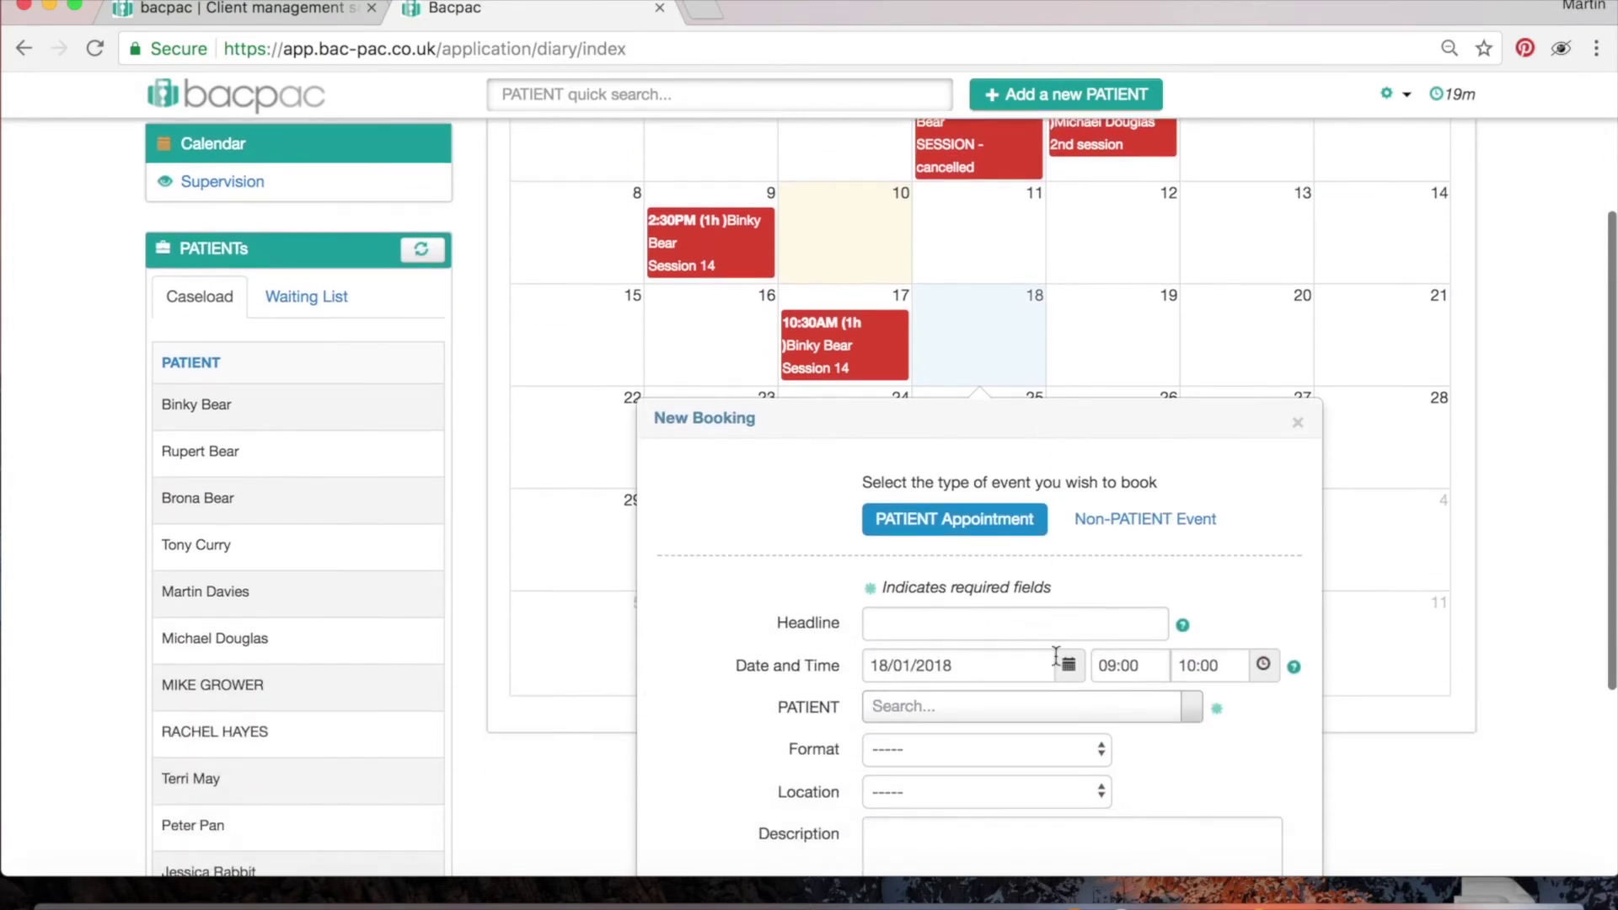
pyautogui.click(1167, 536)
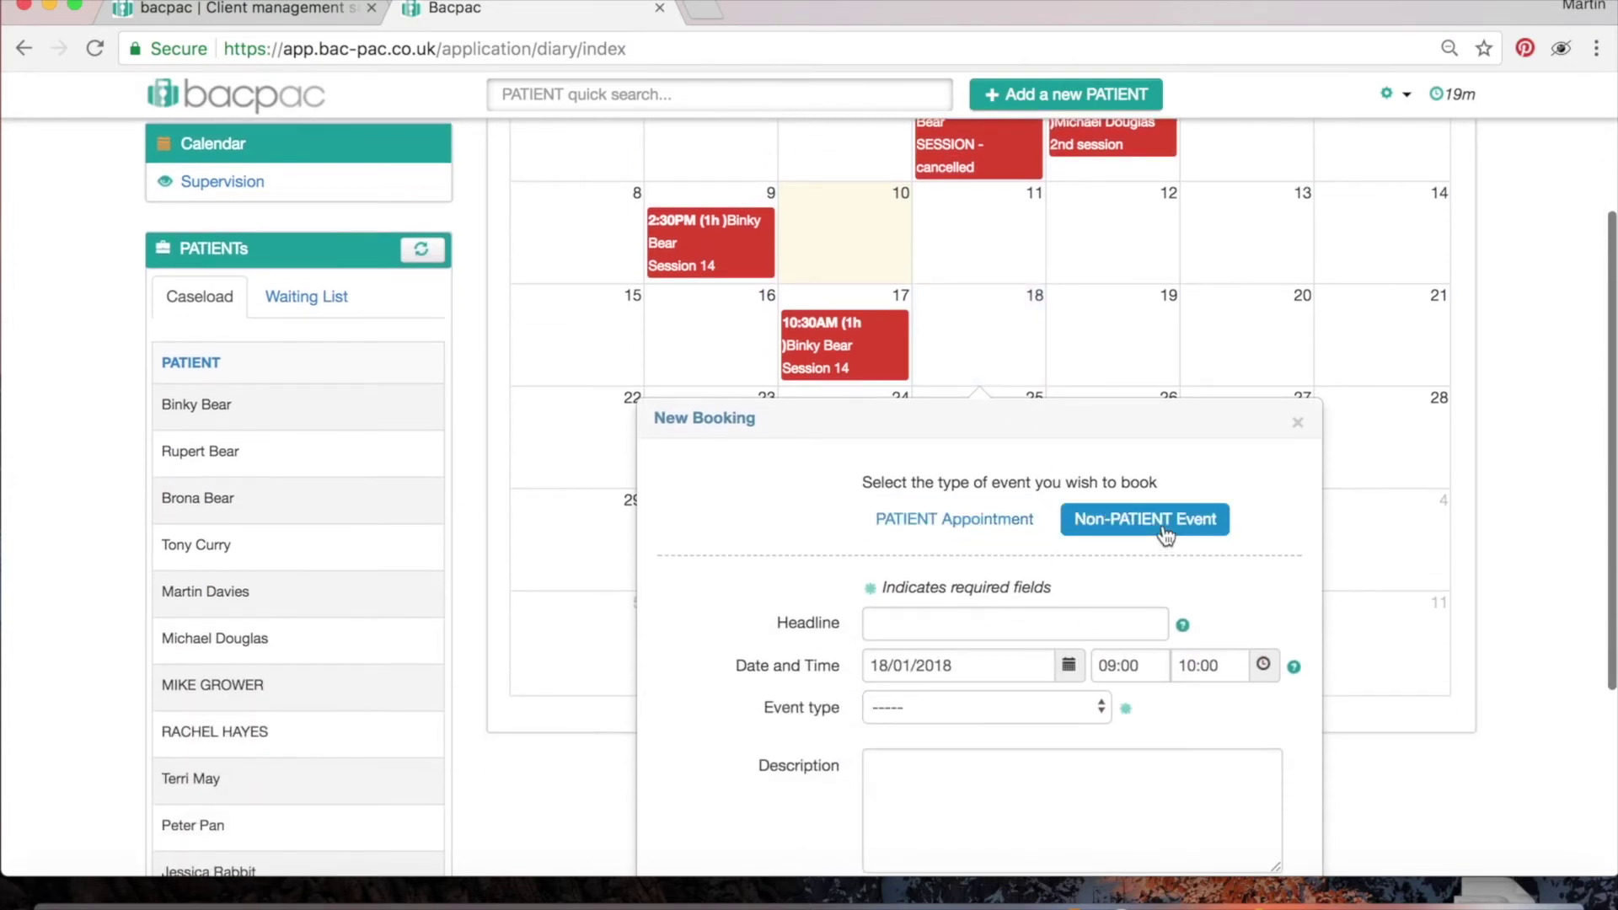
pyautogui.click(1035, 621)
pyautogui.write('su')
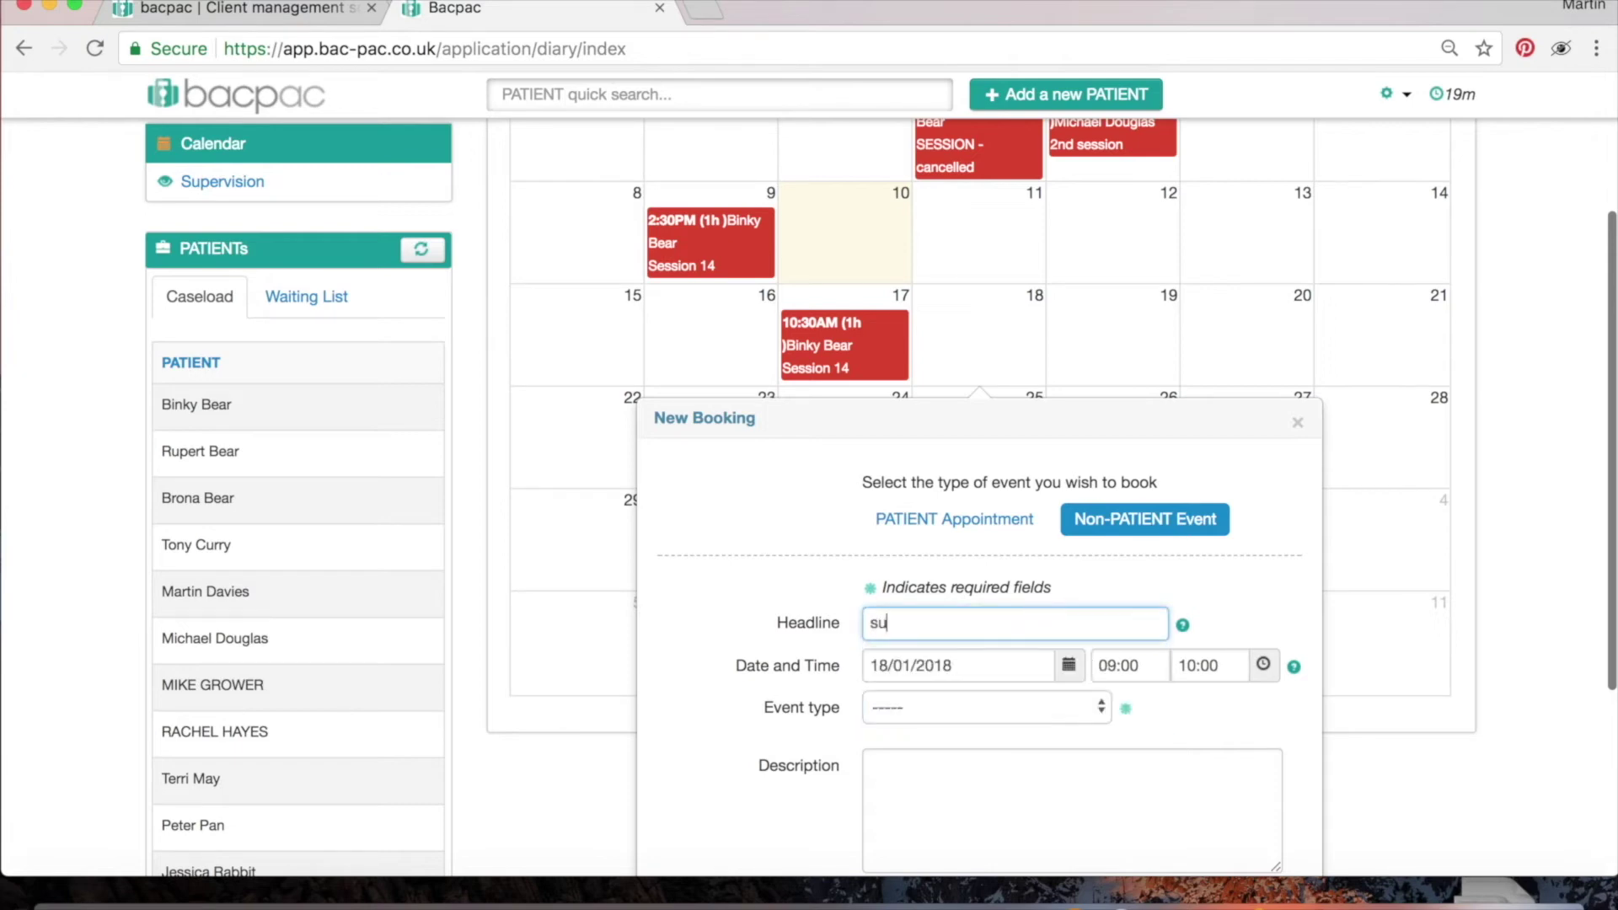
pyautogui.write('pervision')
# Set the event type to Supervision and your role to Supervisee.
pyautogui.scroll(-3, 1145, 714)
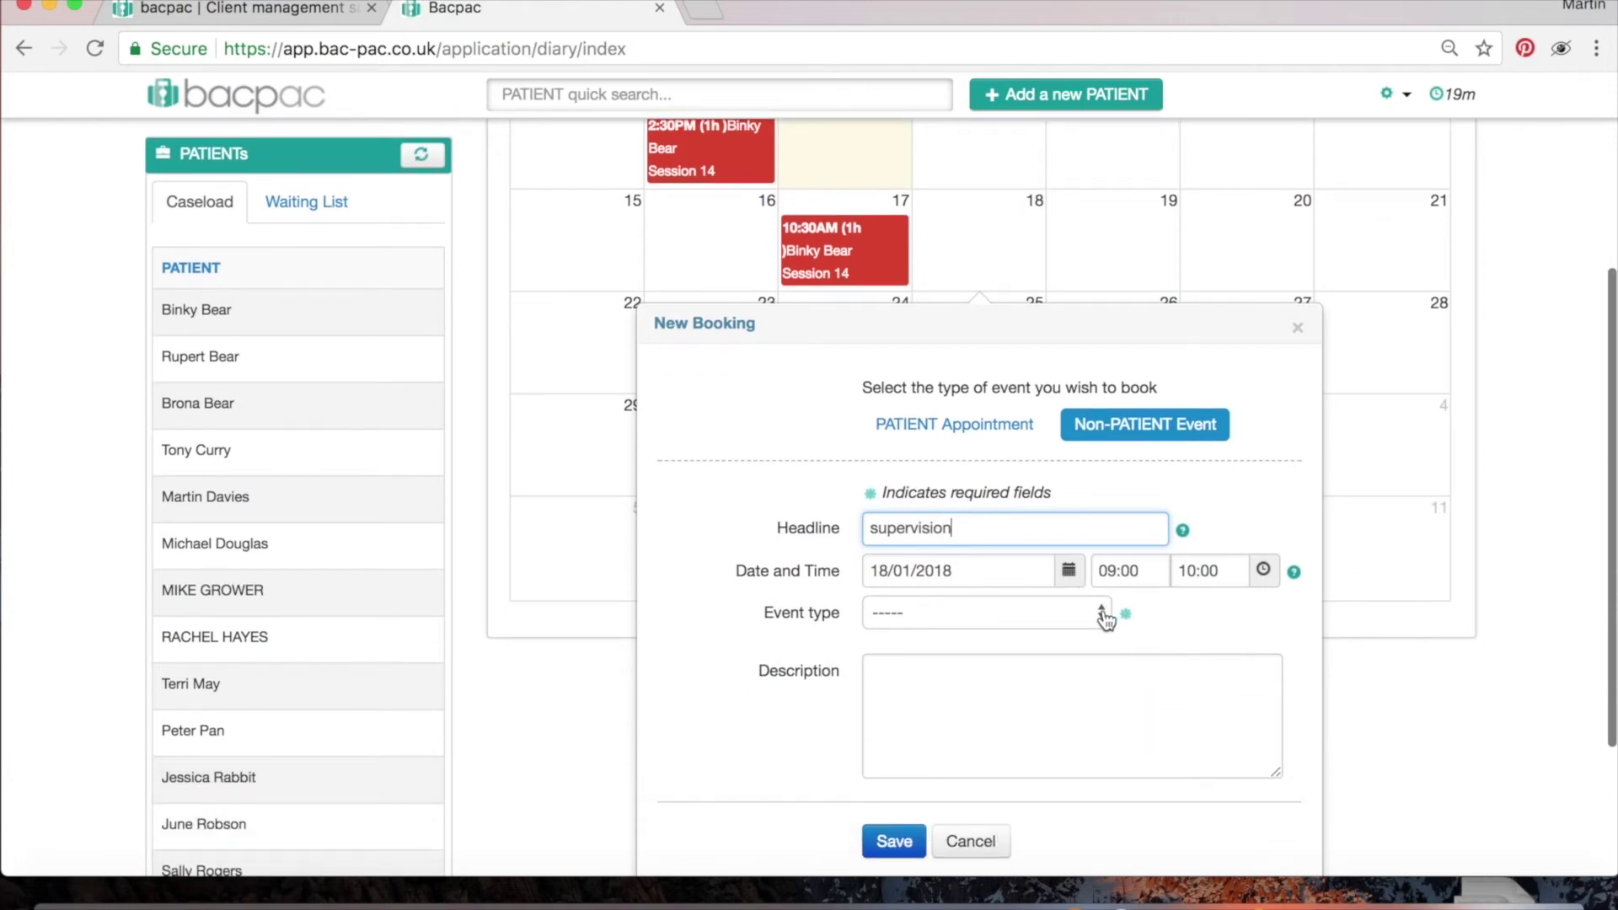
pyautogui.click(1102, 613)
pyautogui.click(1085, 632)
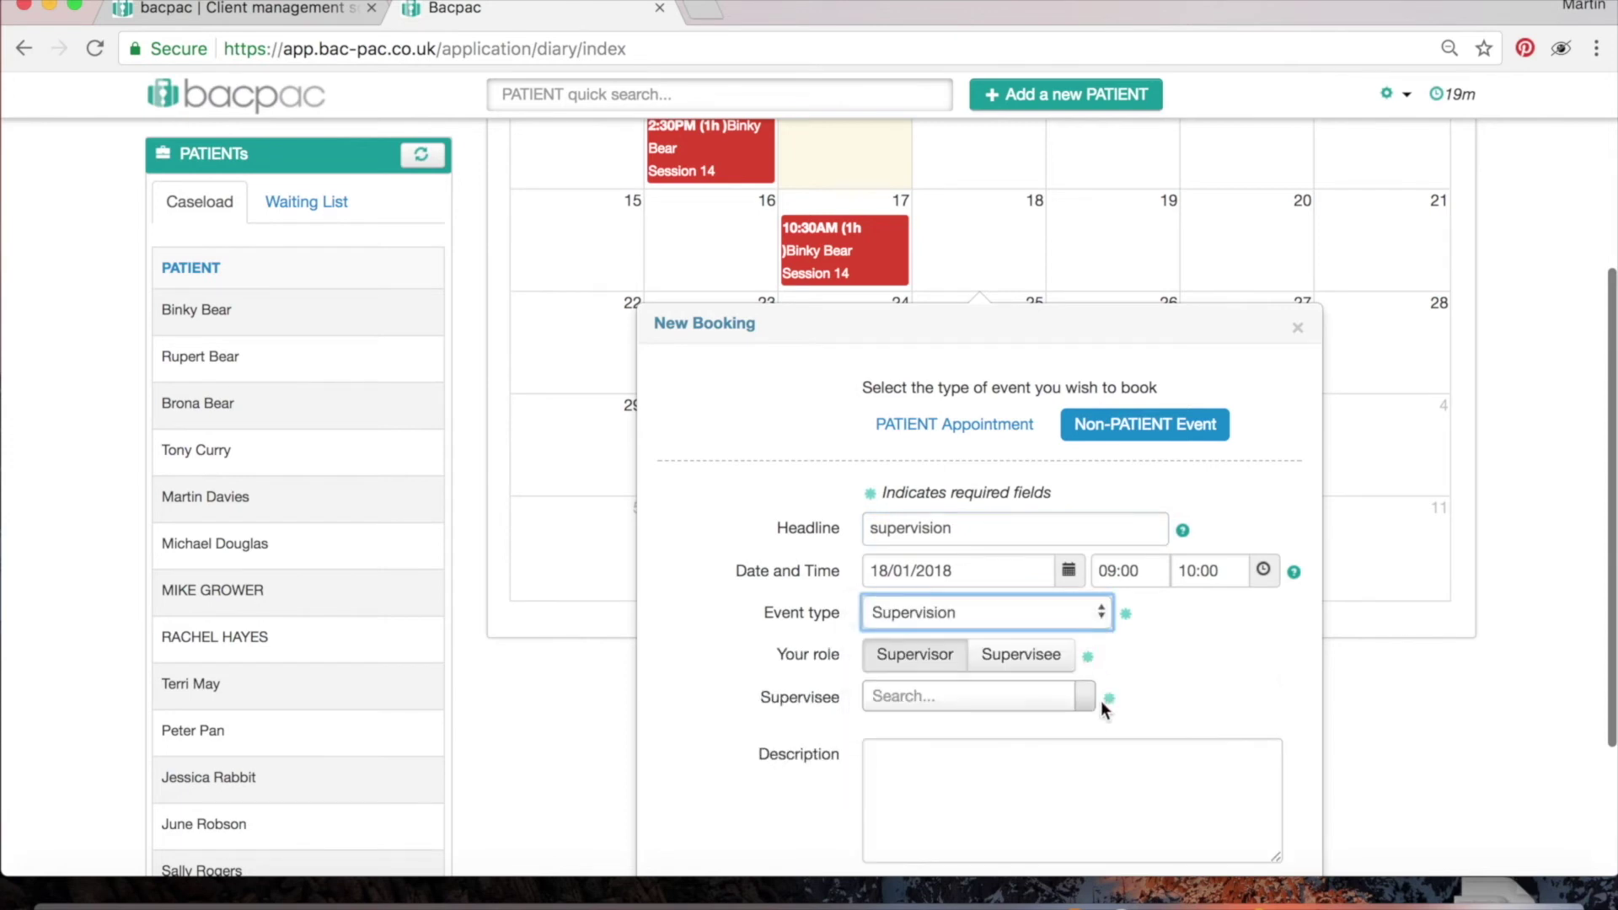
pyautogui.scroll(-2, 1080, 769)
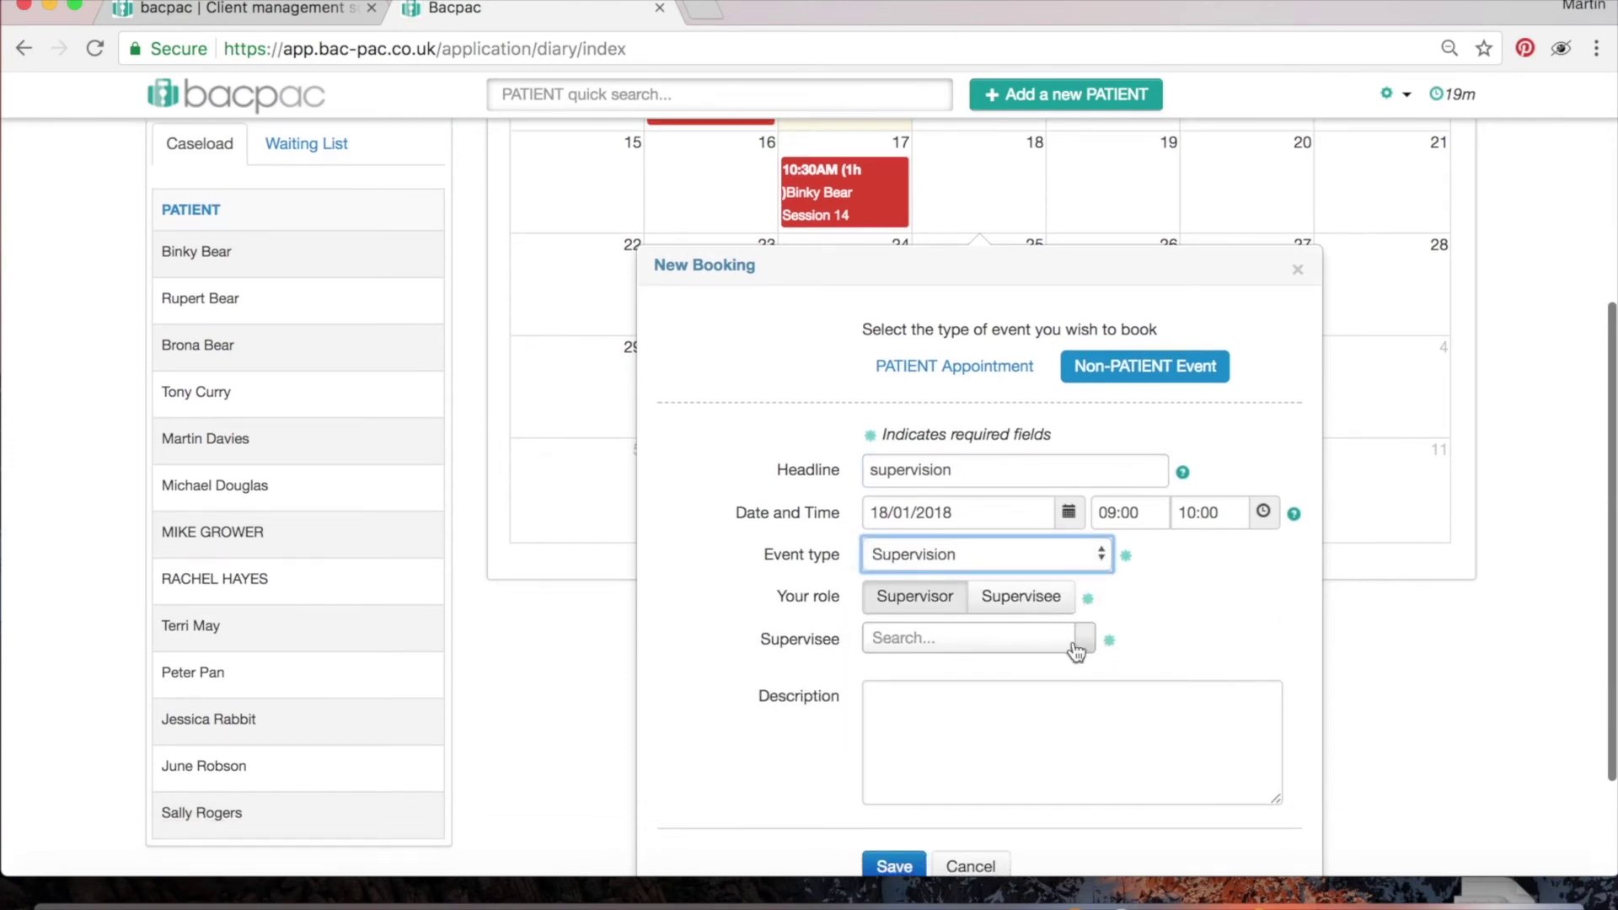
pyautogui.click(916, 598)
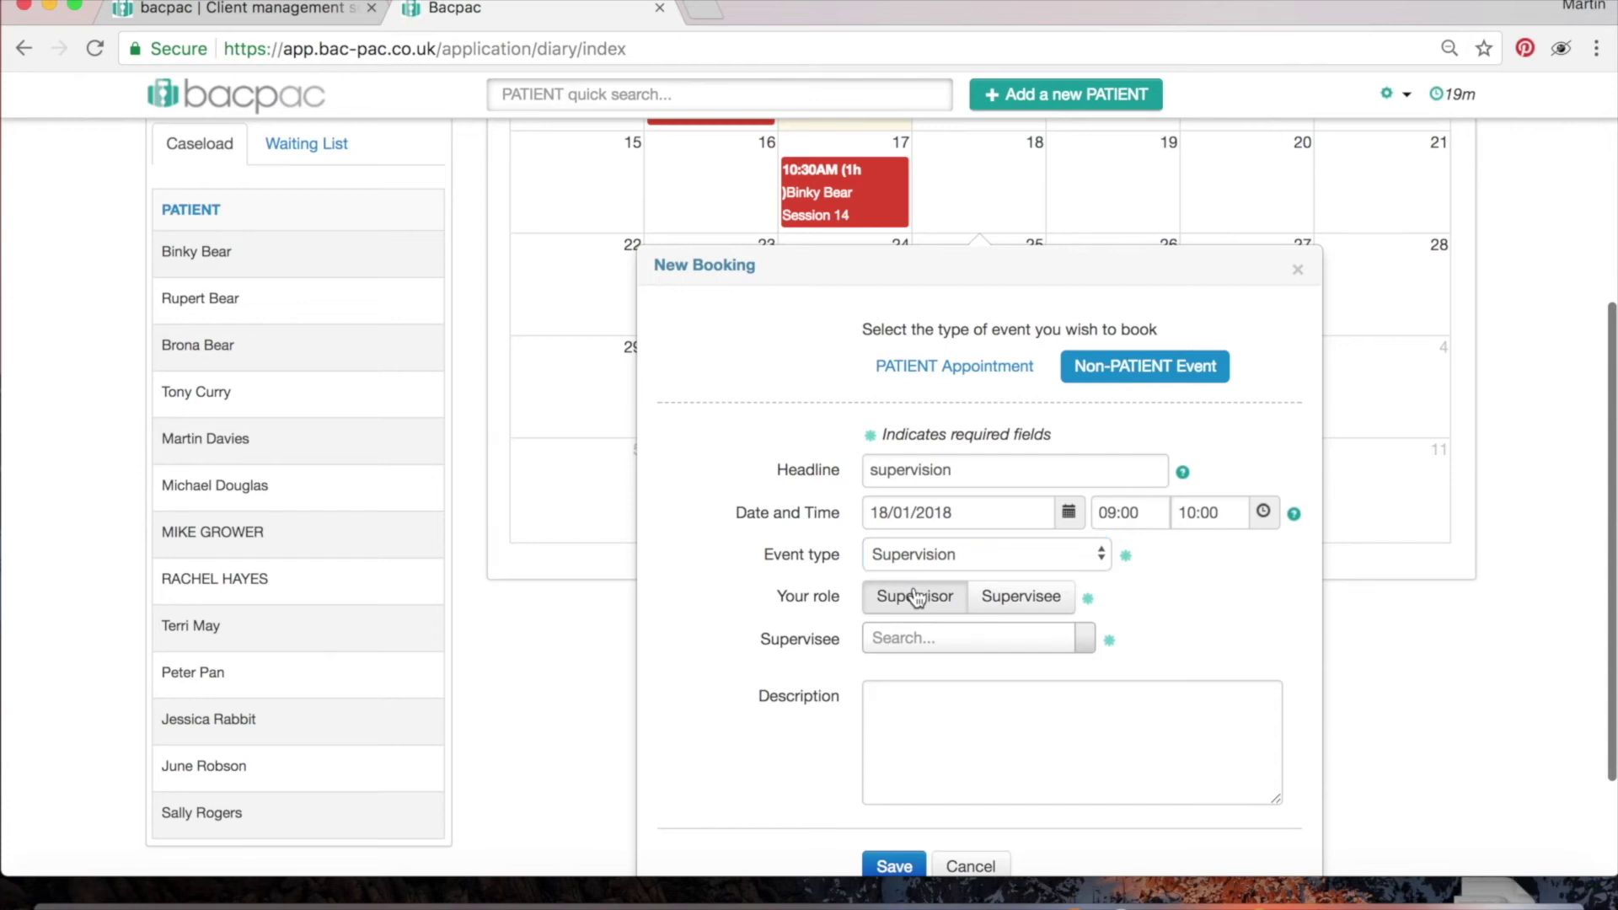
pyautogui.click(1021, 596)
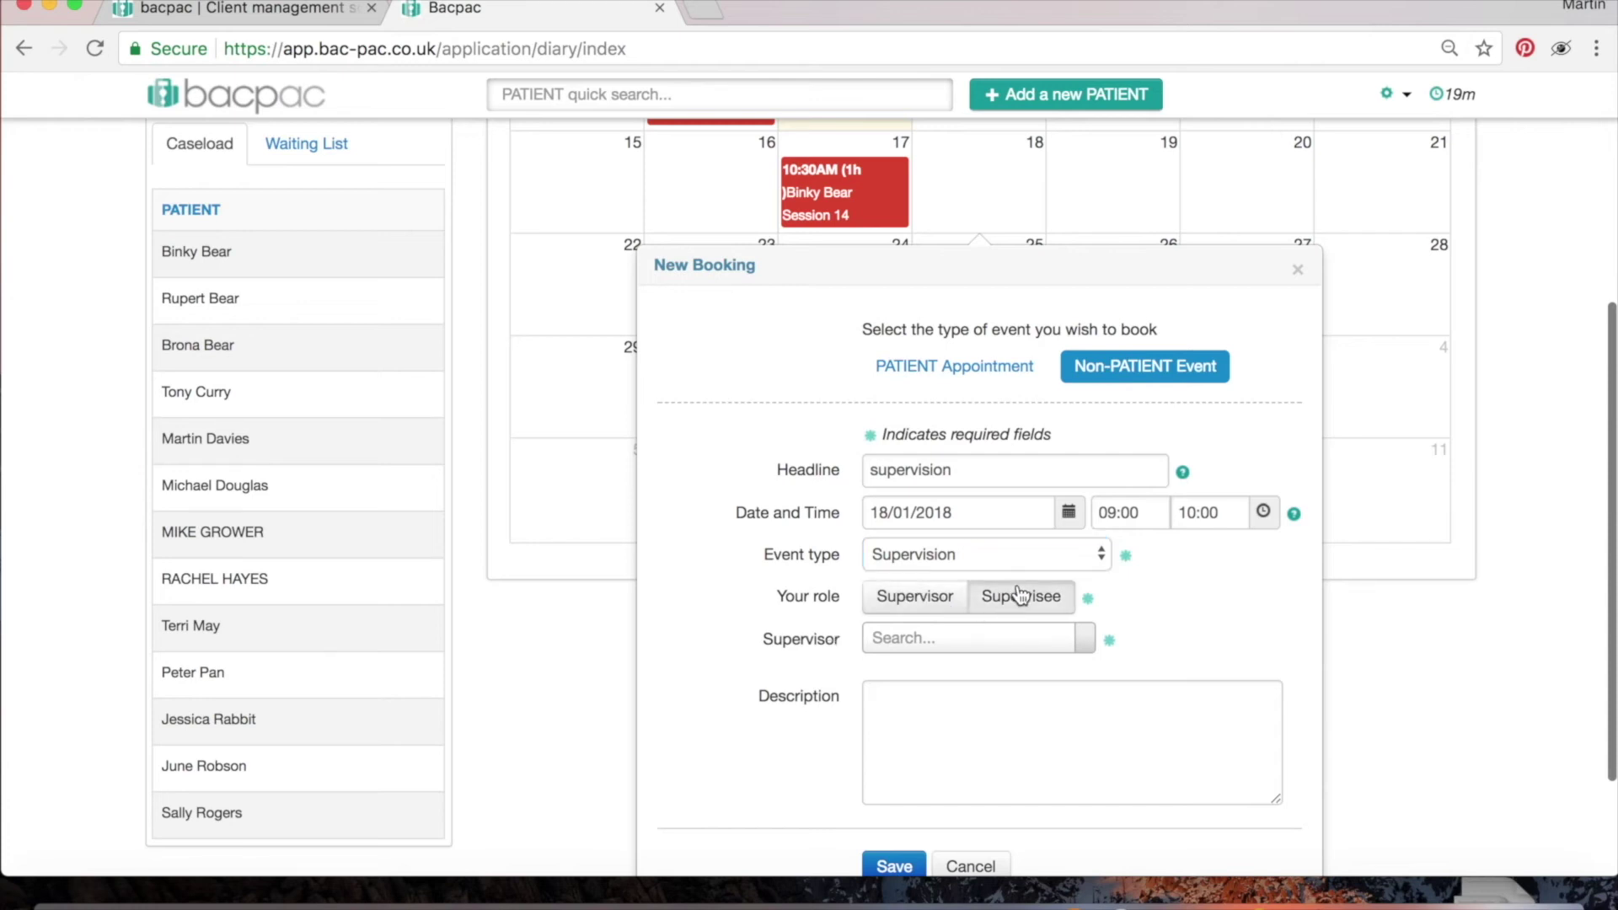
# Search for the supervisor by first name, assign the matching therapist and save the supervision booking.
pyautogui.click(1085, 640)
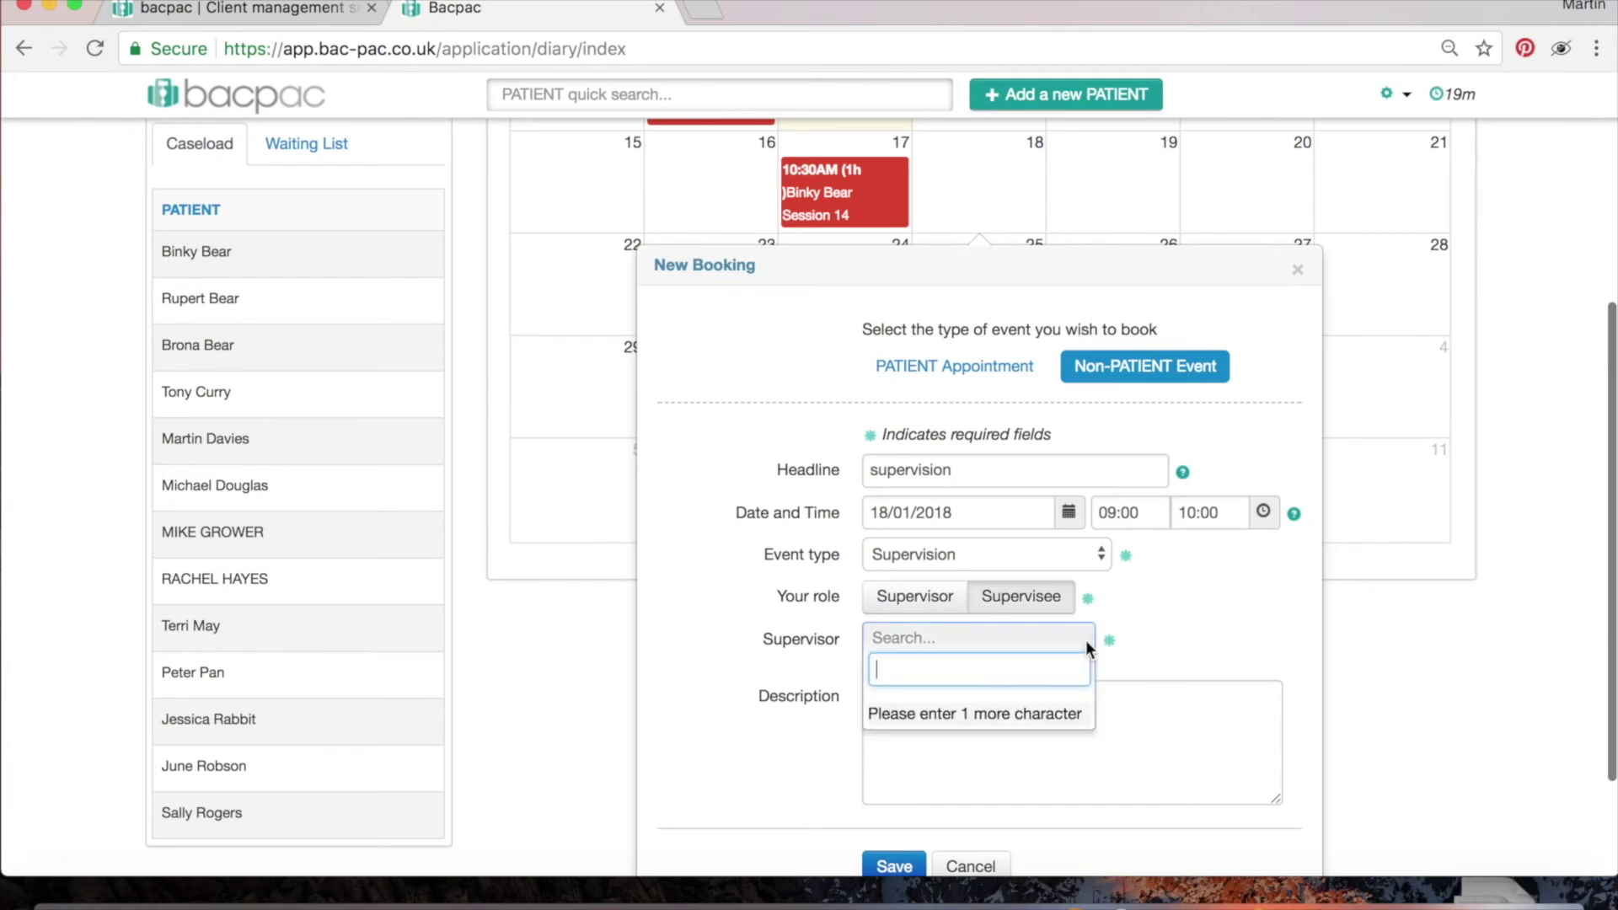
pyautogui.write('K')
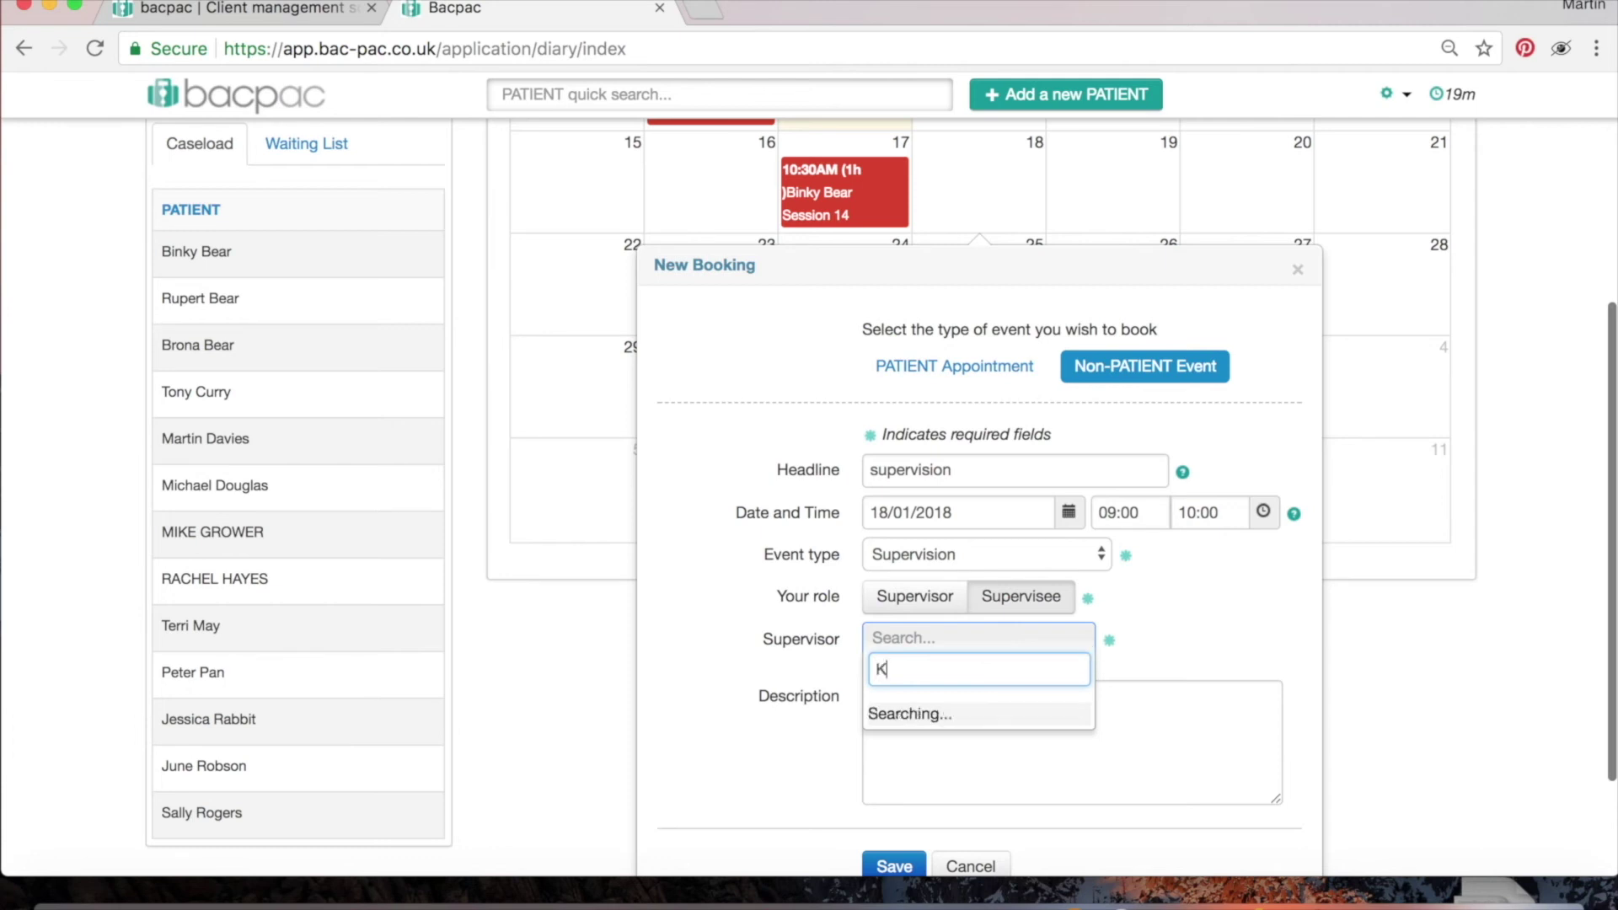
pyautogui.write('ay')
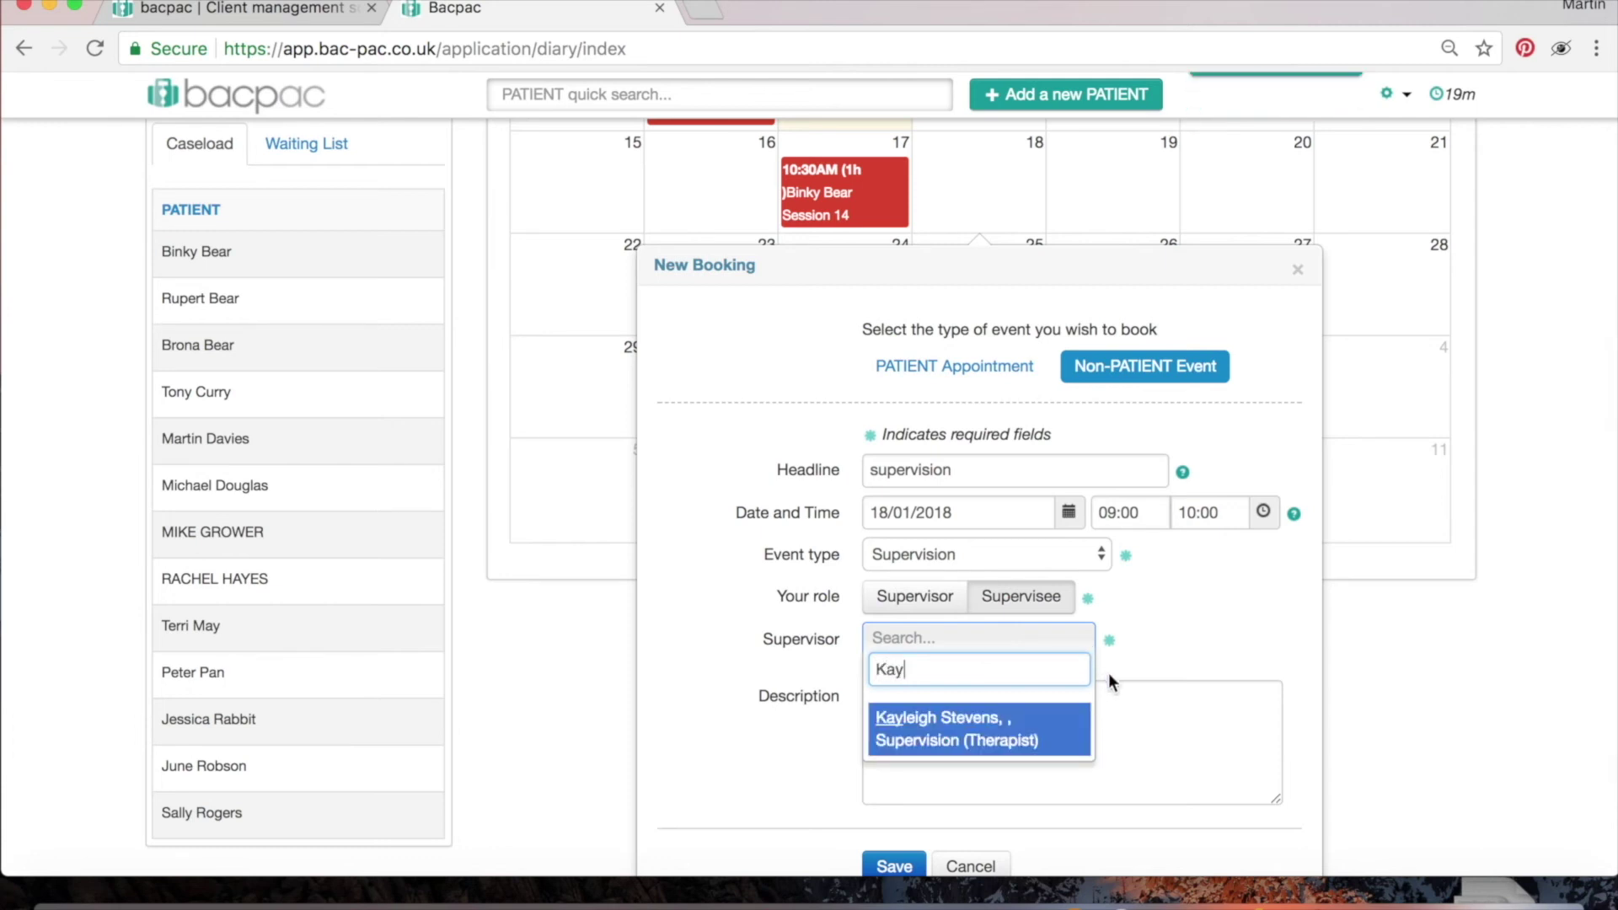
pyautogui.click(969, 718)
pyautogui.scroll(-2, 958, 715)
pyautogui.click(892, 712)
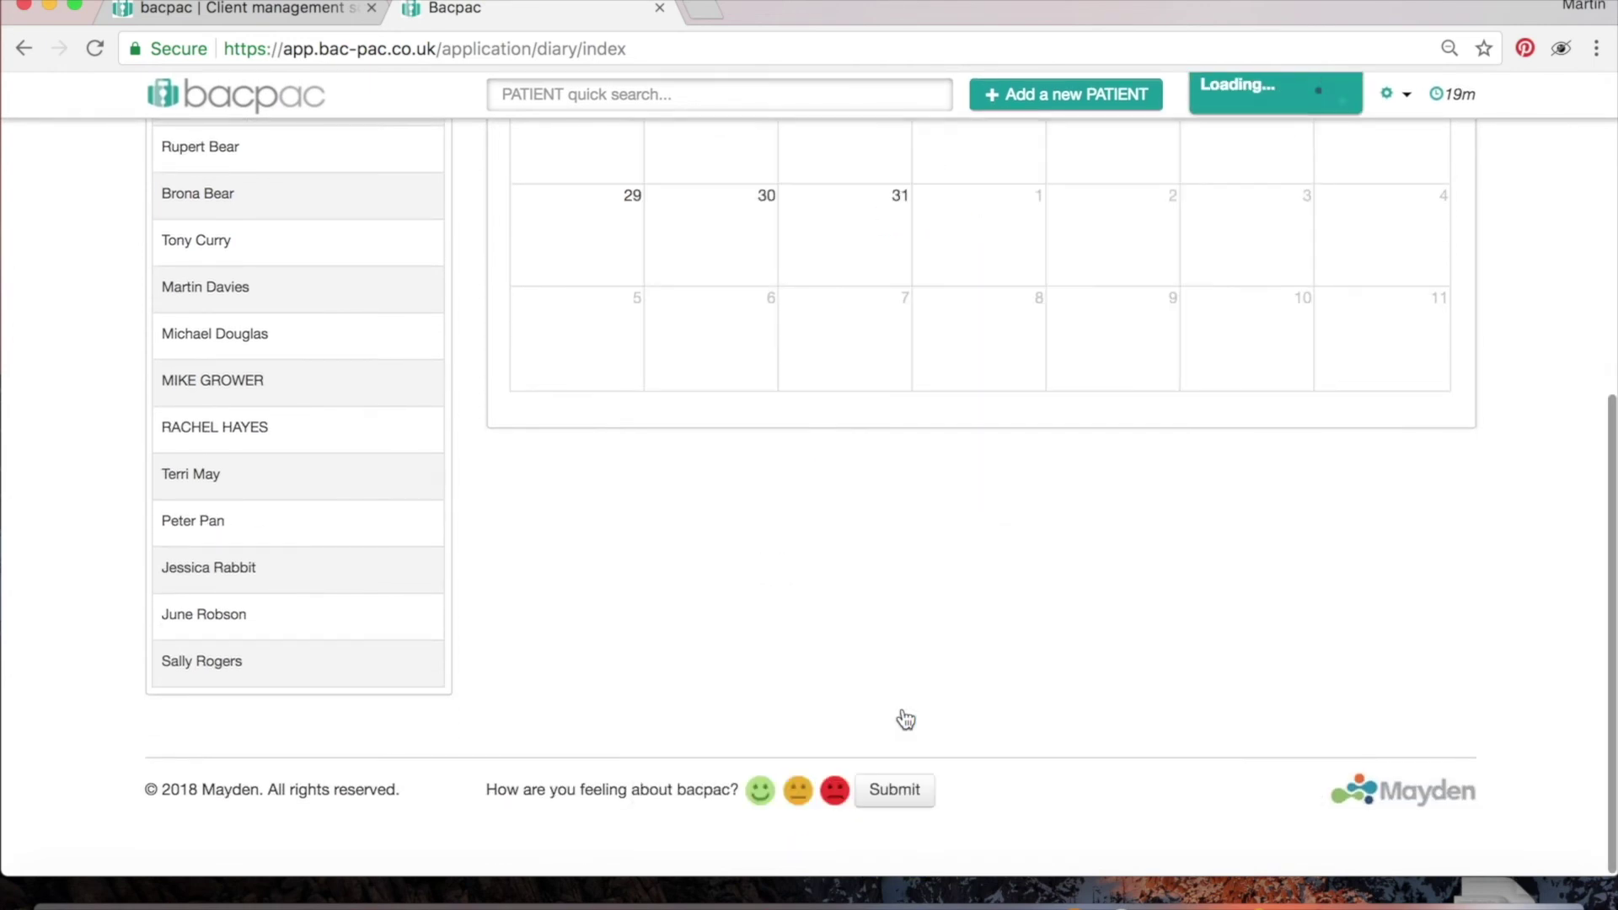
# View the full supervision record of the 18 January event and return to the calendar.
pyautogui.scroll(1, 903, 705)
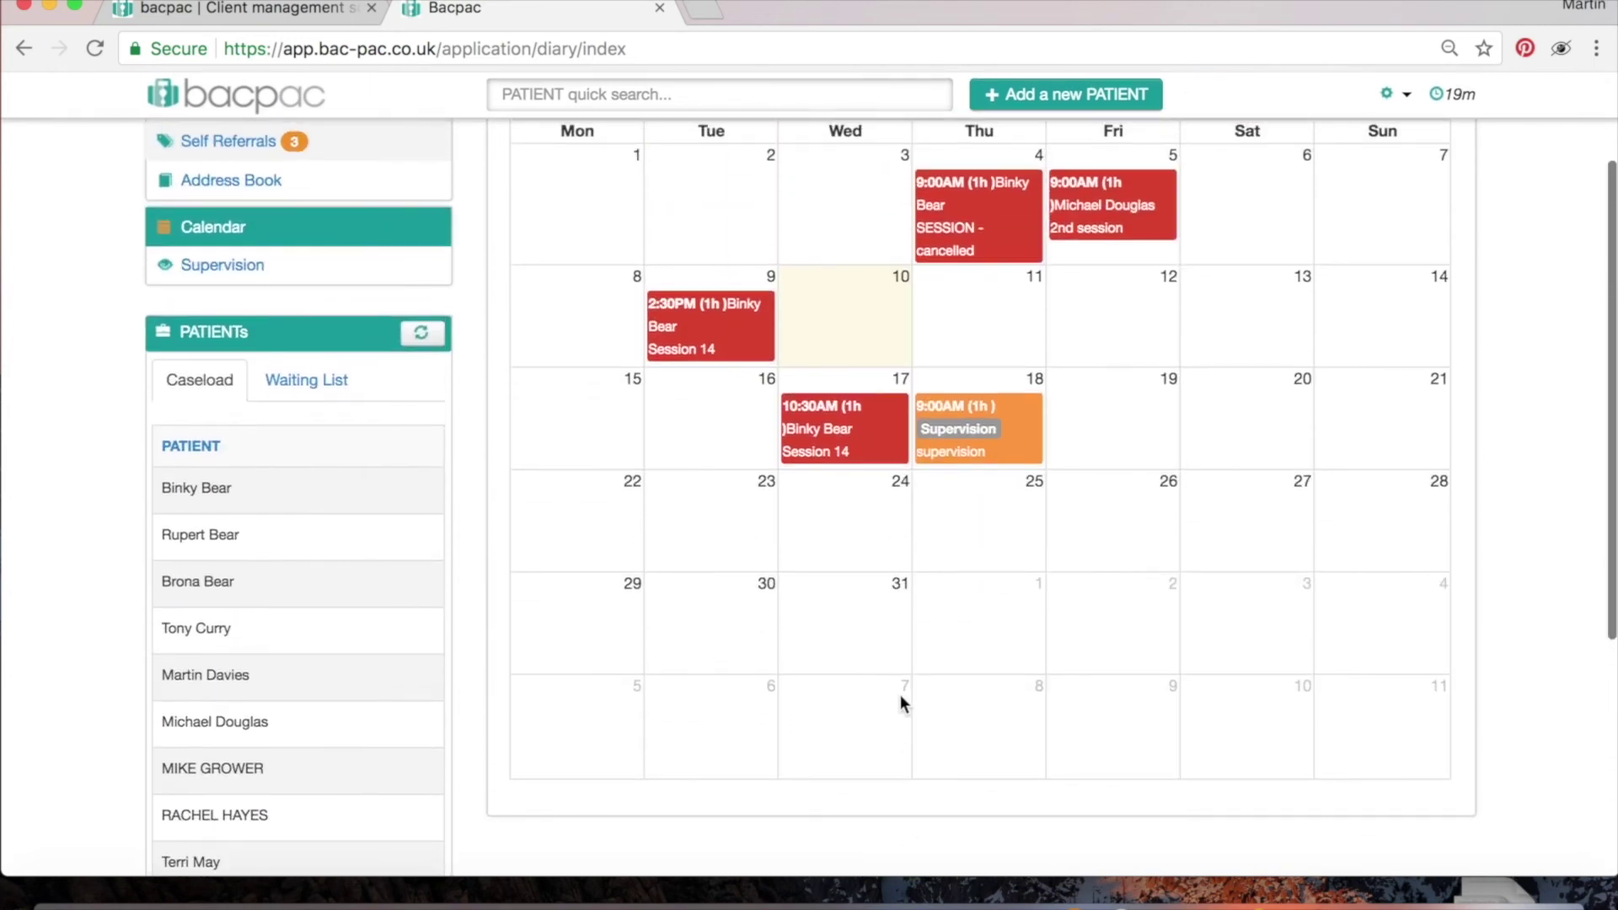
pyautogui.click(1019, 443)
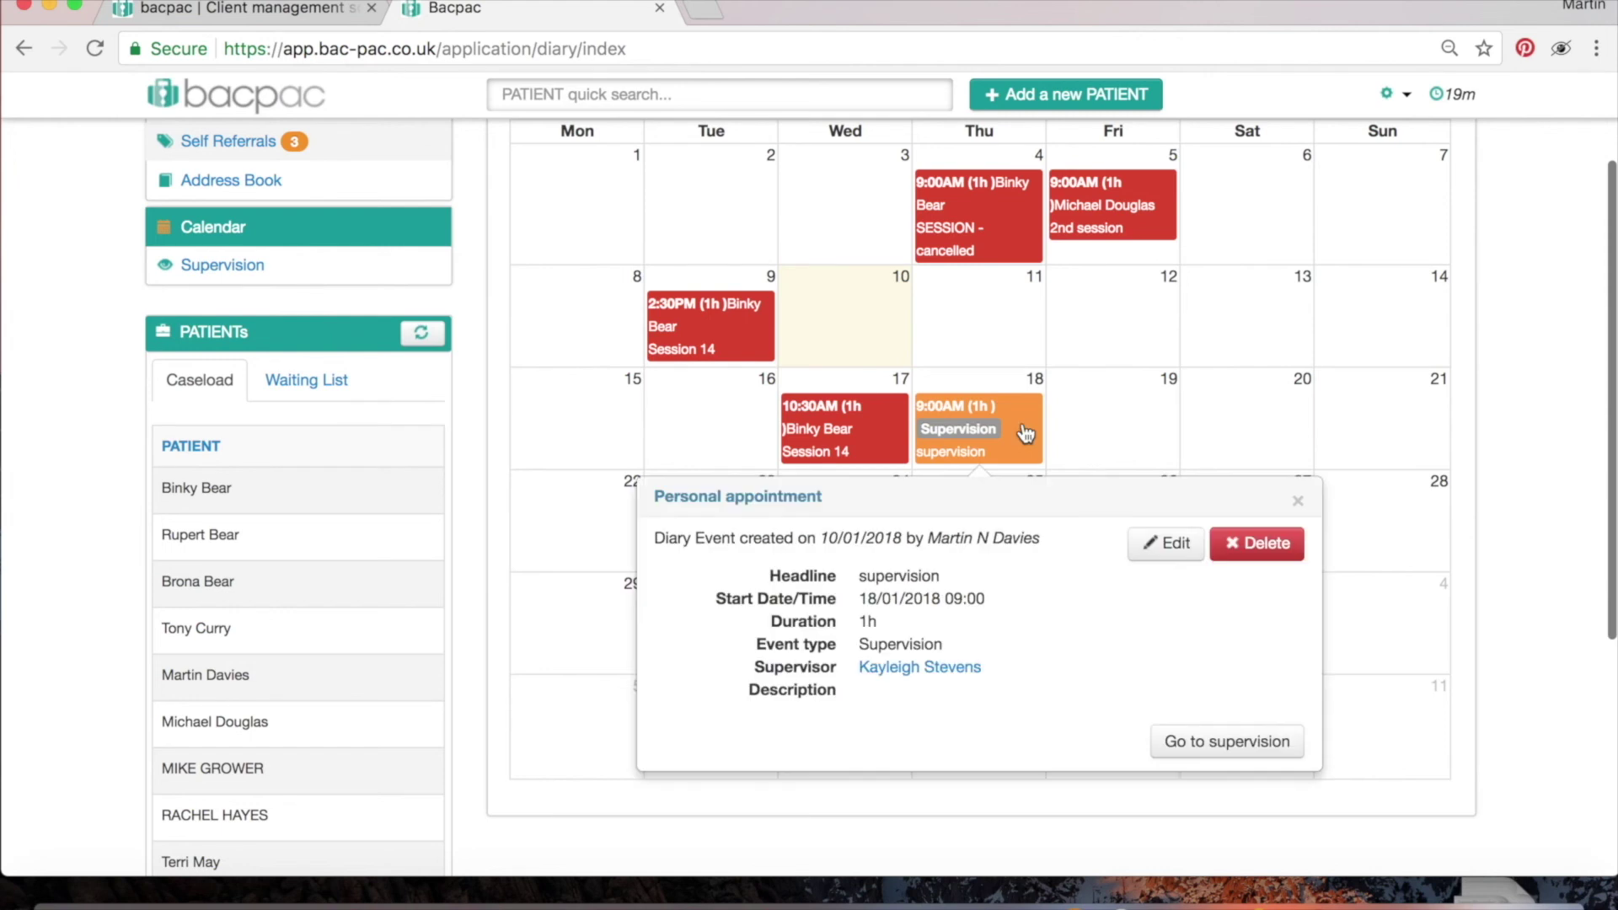
pyautogui.click(1261, 745)
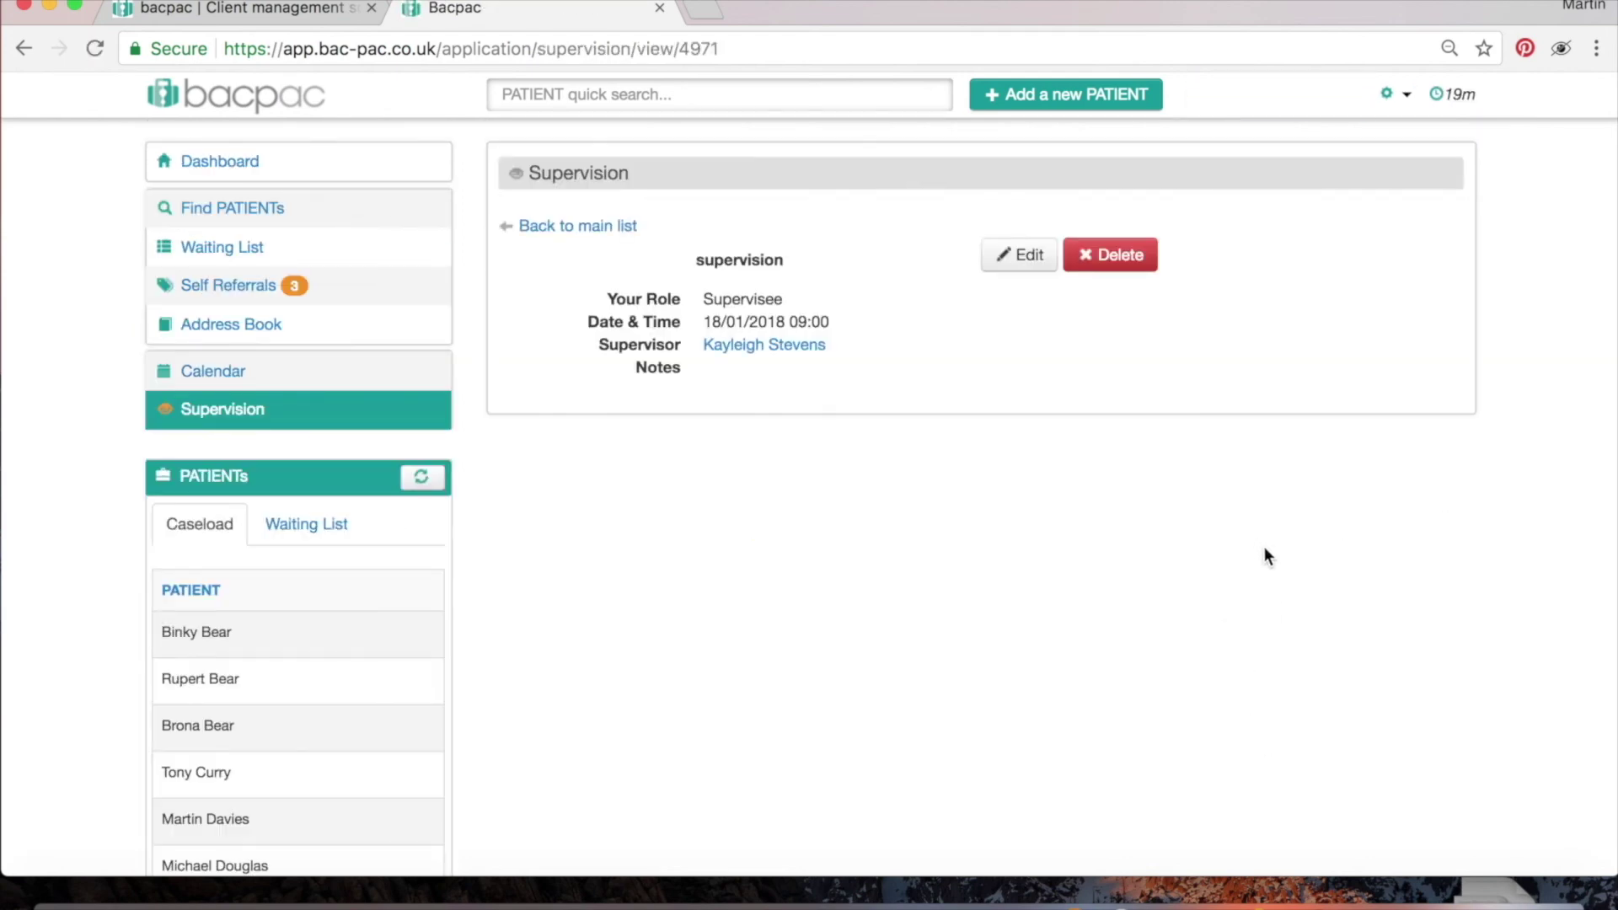
pyautogui.click(236, 379)
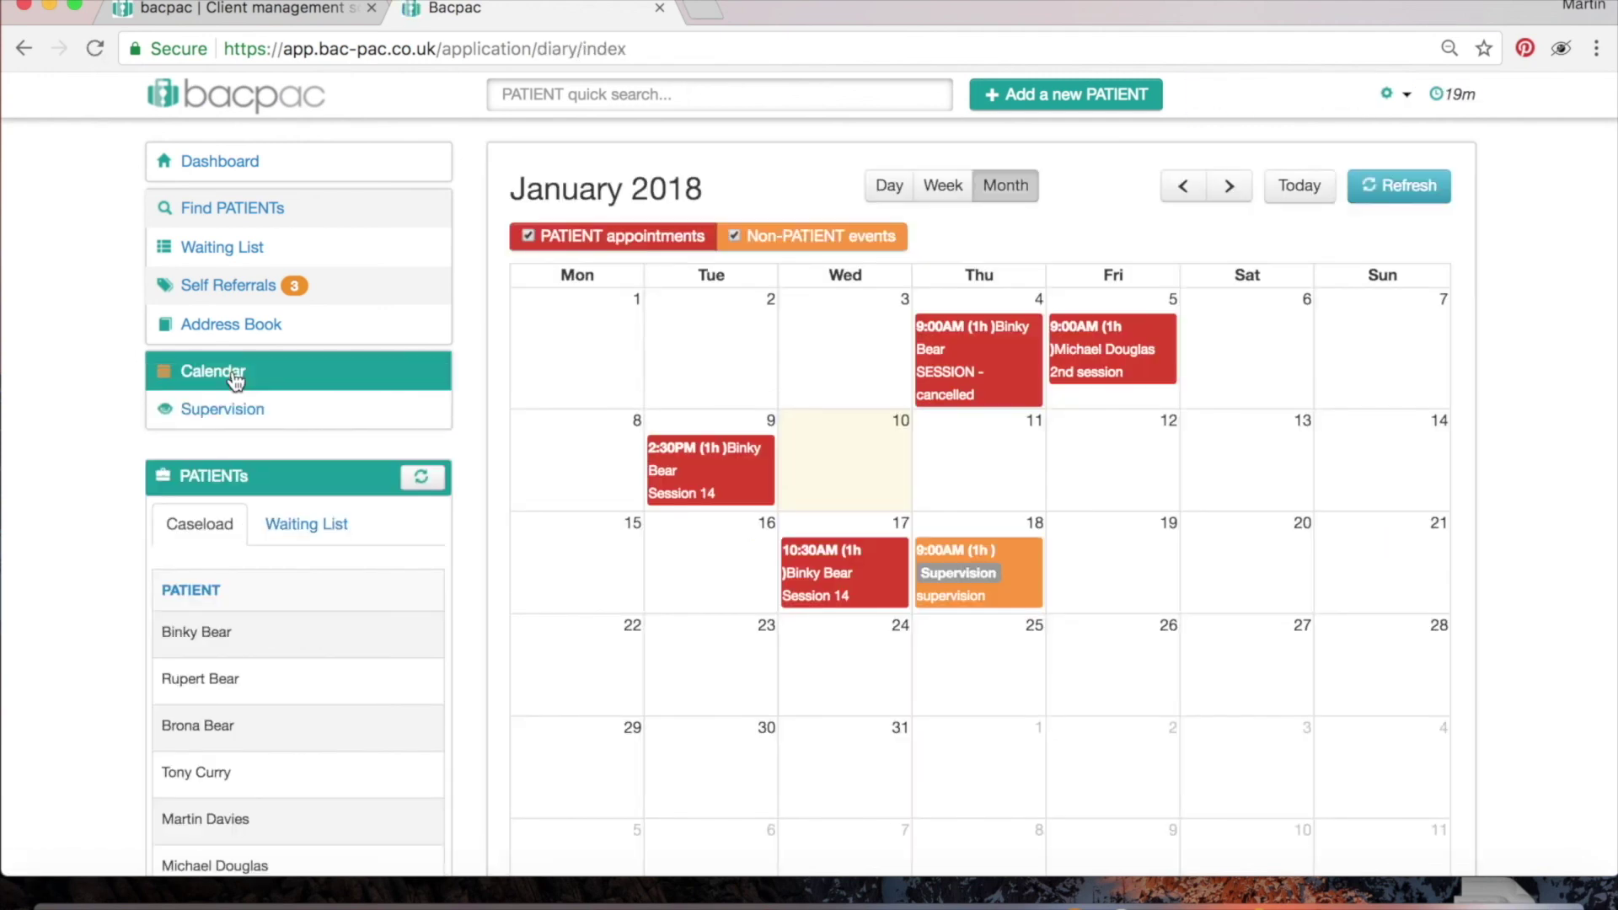